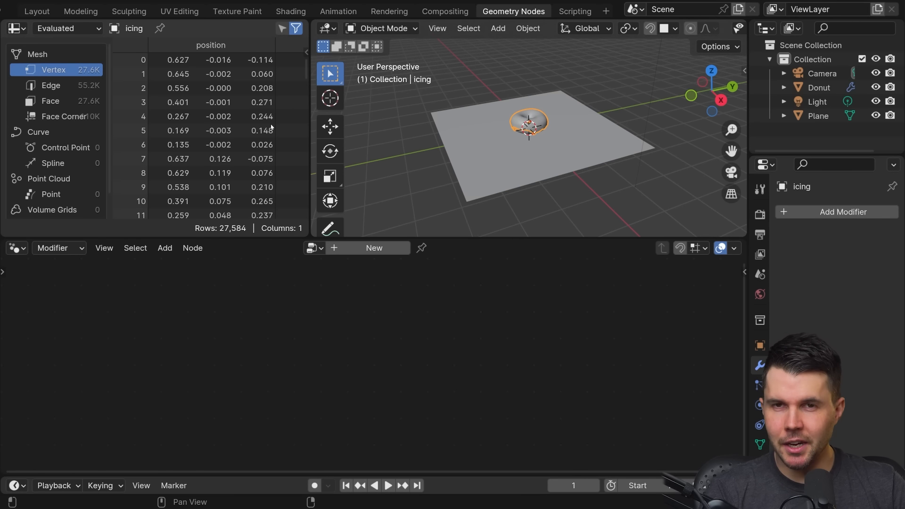
# Step: Merge the spreadsheet area into the 3D viewport so that the viewport spans the full upper area
pyautogui.rightClick(310, 104)
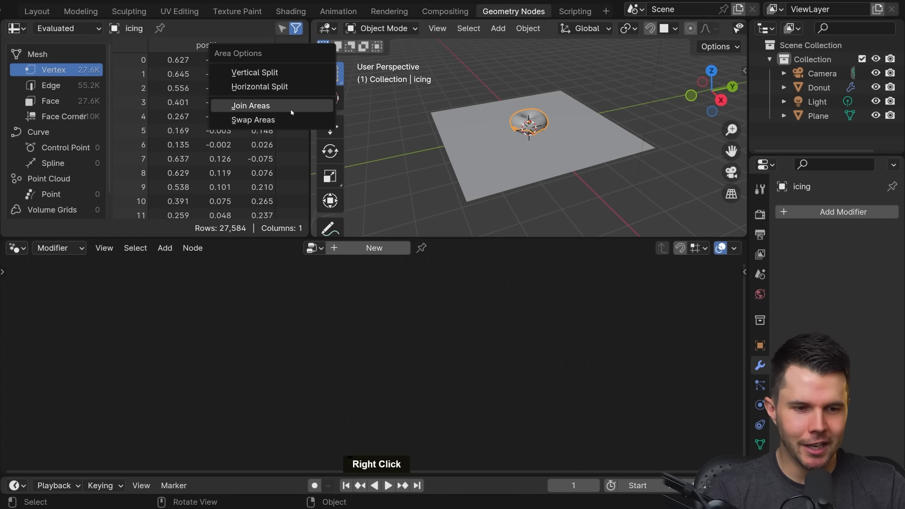
pyautogui.click(286, 106)
pyautogui.click(181, 109)
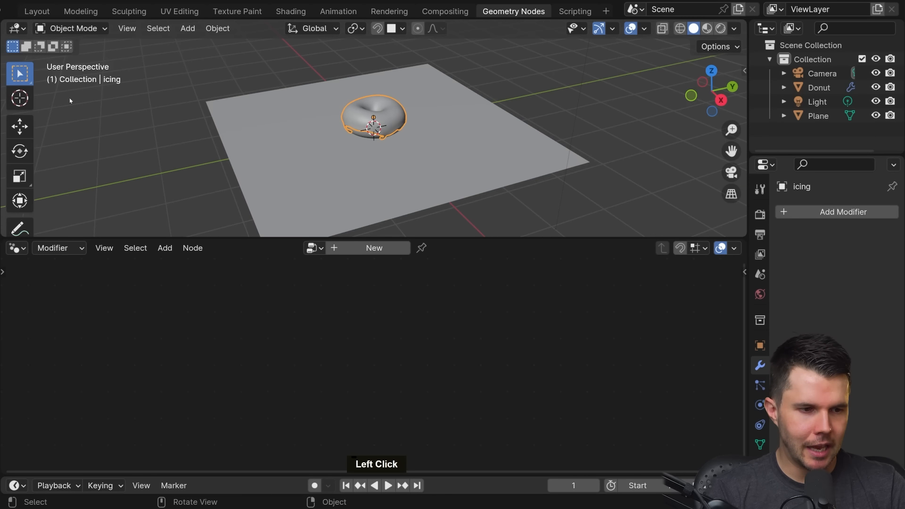
# Step: Create a new geometry node group on the icing object and widen the properties editor
pyautogui.scroll(5, 387, 114)
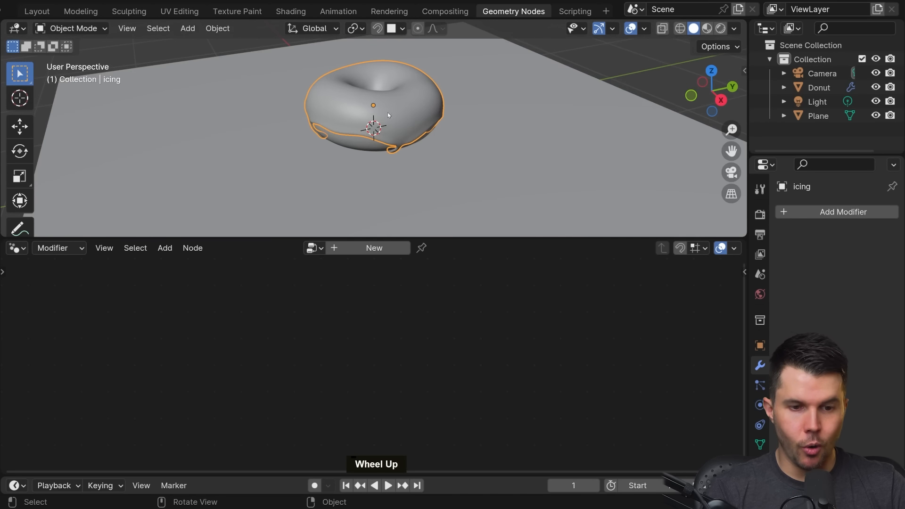
pyautogui.click(372, 249)
pyautogui.scroll(-3, 455, 323)
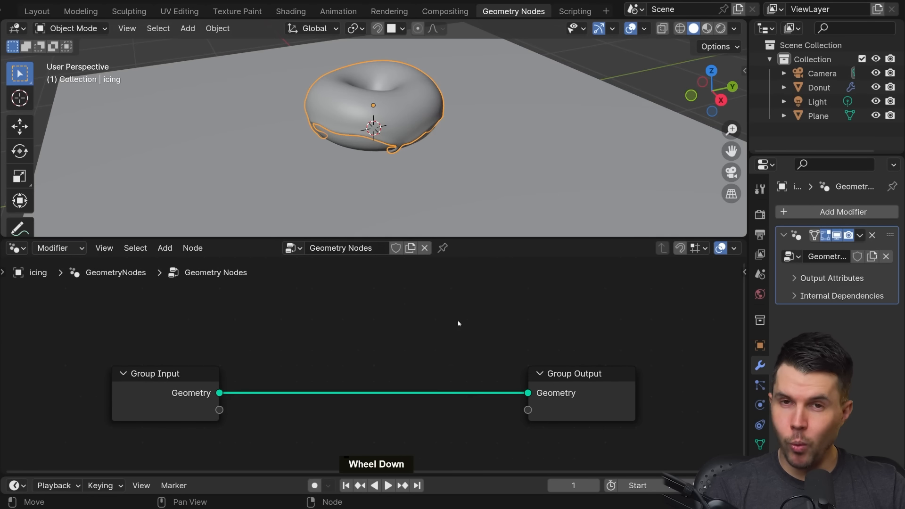
pyautogui.moveTo(459, 323); pyautogui.dragTo(473, 298, button='middle')
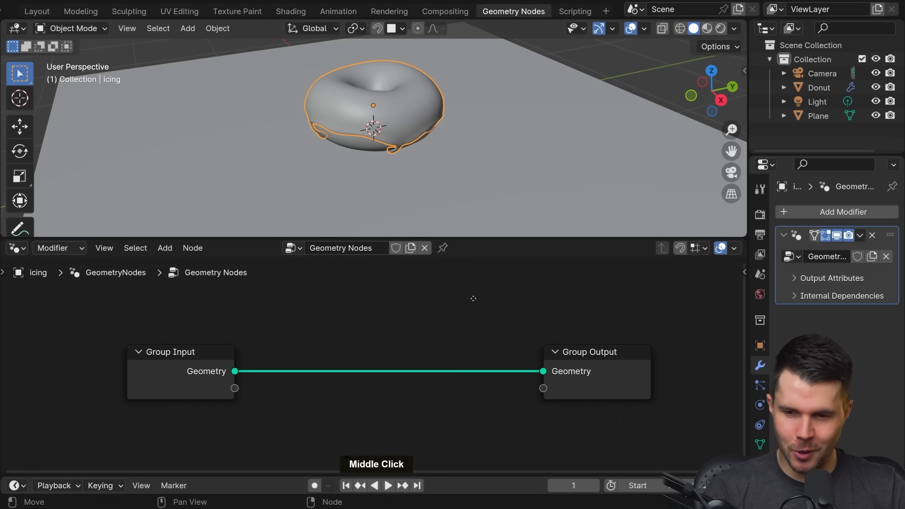
pyautogui.moveTo(748, 296); pyautogui.dragTo(658, 296)
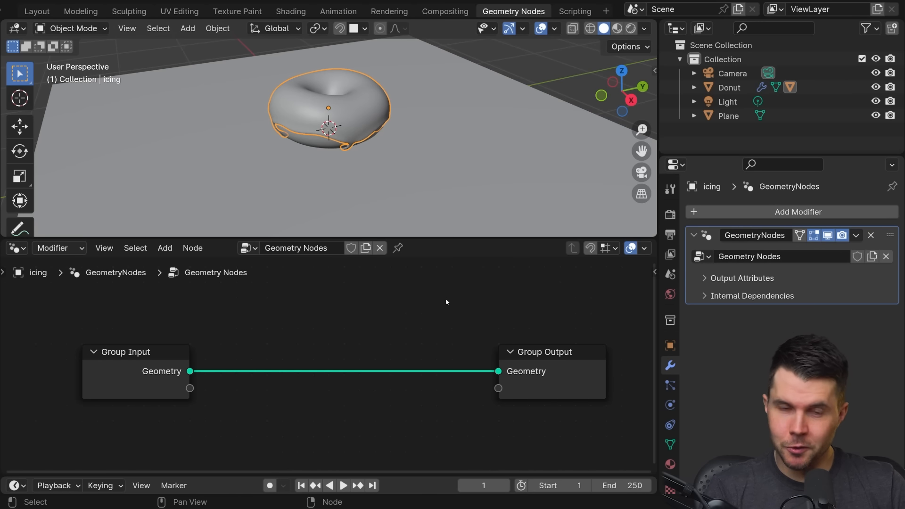
pyautogui.moveTo(344, 313); pyautogui.dragTo(344, 297, button='middle')
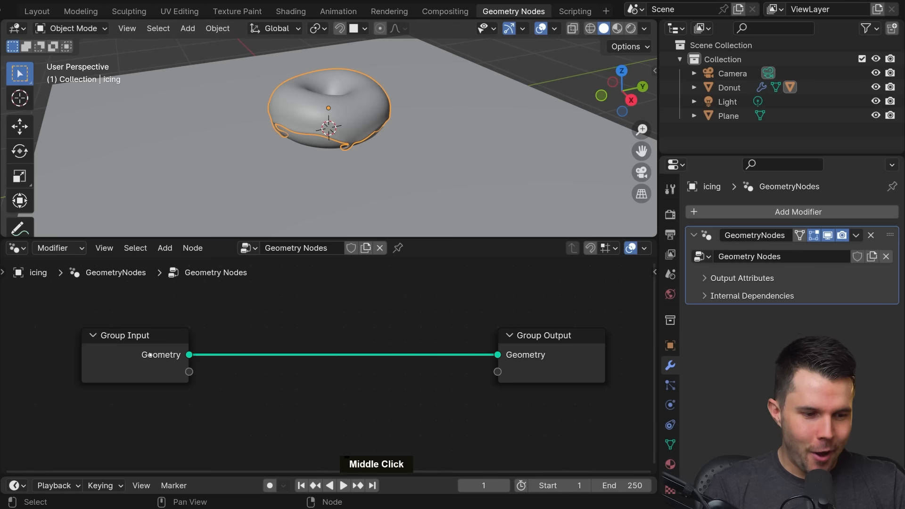
# Step: Move the Group Input and Group Output nodes closer together in the node editor
pyautogui.moveTo(143, 354)
pyautogui.mouseDown()
pyautogui.moveTo(174, 359)
pyautogui.moveTo(159, 359)
pyautogui.mouseUp()
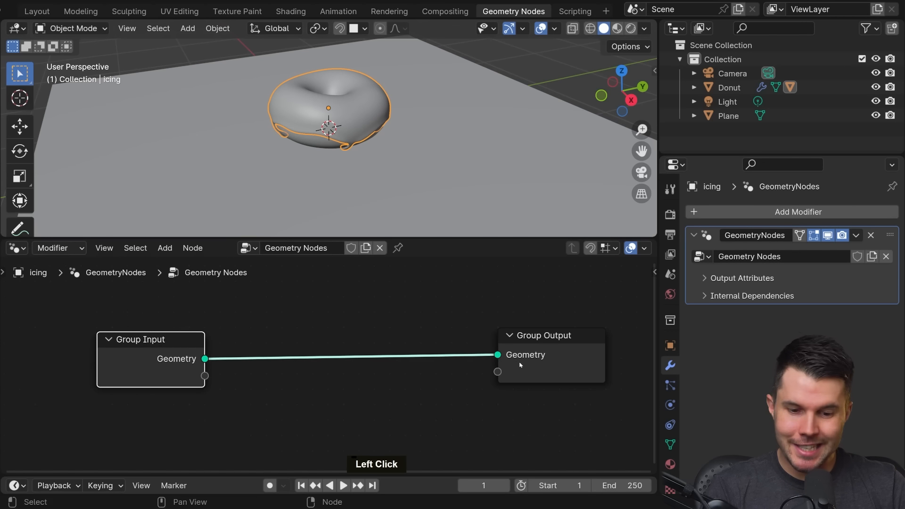
pyautogui.moveTo(556, 352); pyautogui.dragTo(514, 362)
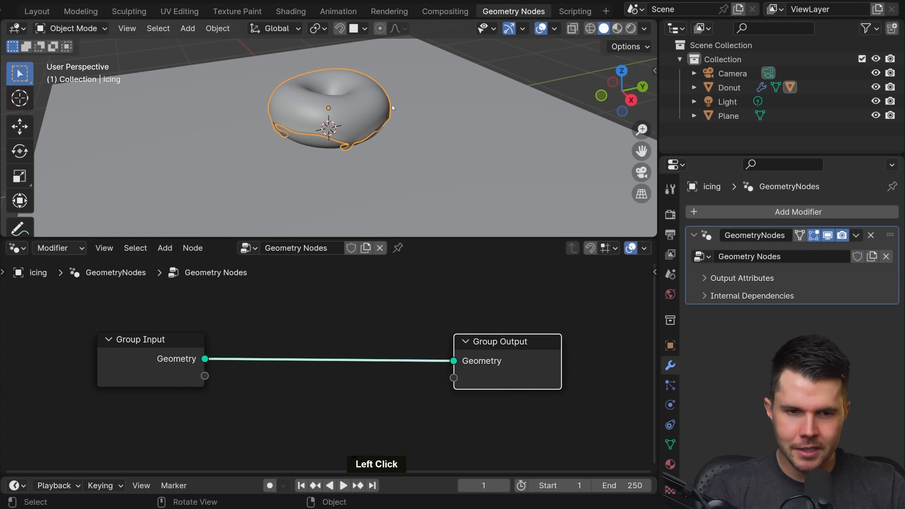
# Step: View the node setup in the Shading workspace for comparison and return to the Geometry Nodes workspace
pyautogui.click(290, 10)
pyautogui.moveTo(431, 269)
pyautogui.mouseDown(button='middle')
pyautogui.moveTo(424, 264)
pyautogui.moveTo(366, 326)
pyautogui.mouseUp(button='middle')
pyautogui.scroll(2, 424, 264)
pyautogui.click(319, 271)
pyautogui.moveTo(319, 271); pyautogui.dragTo(268, 288)
pyautogui.click(514, 11)
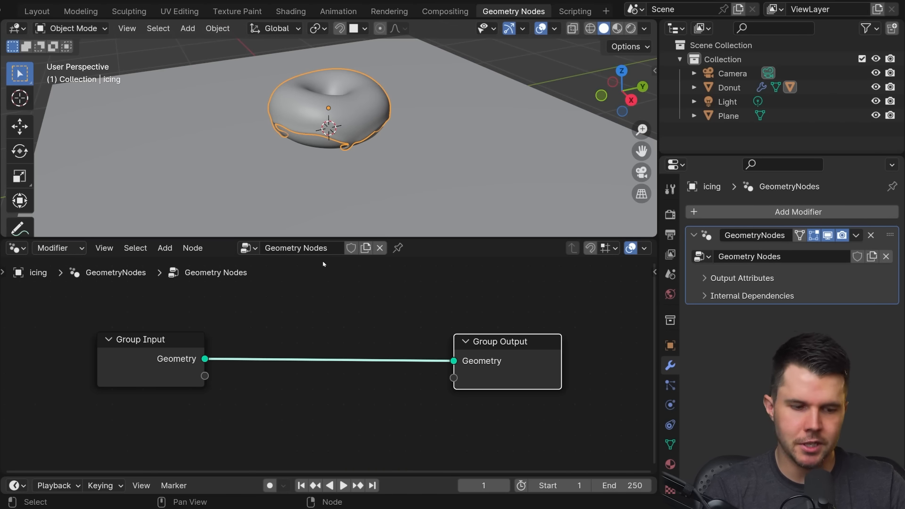
# Step: Select the Group Input node and examine the icing's original mesh in Edit Mode, returning to Object Mode
pyautogui.moveTo(323, 283); pyautogui.dragTo(346, 267, button='middle')
pyautogui.click(160, 322)
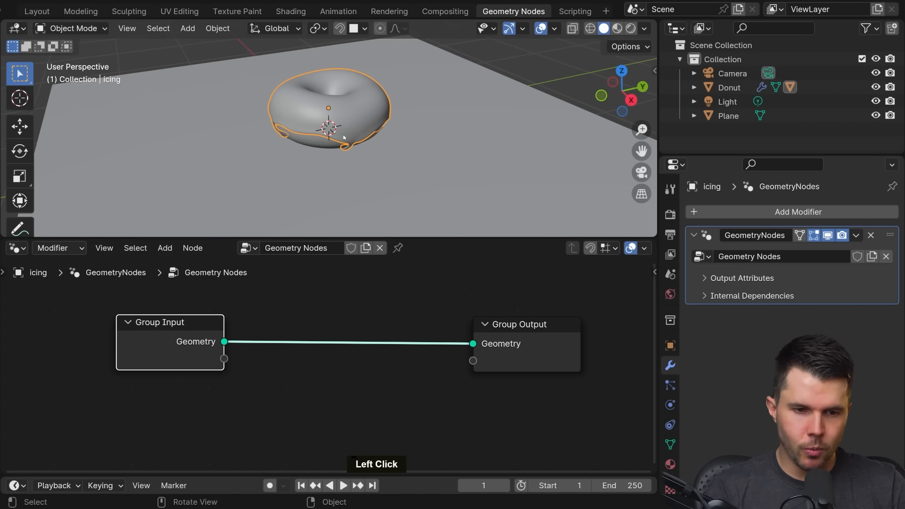
pyautogui.scroll(2, 344, 137)
pyautogui.press('Tab')
pyautogui.scroll(3, 358, 104)
pyautogui.scroll(-2, 365, 90)
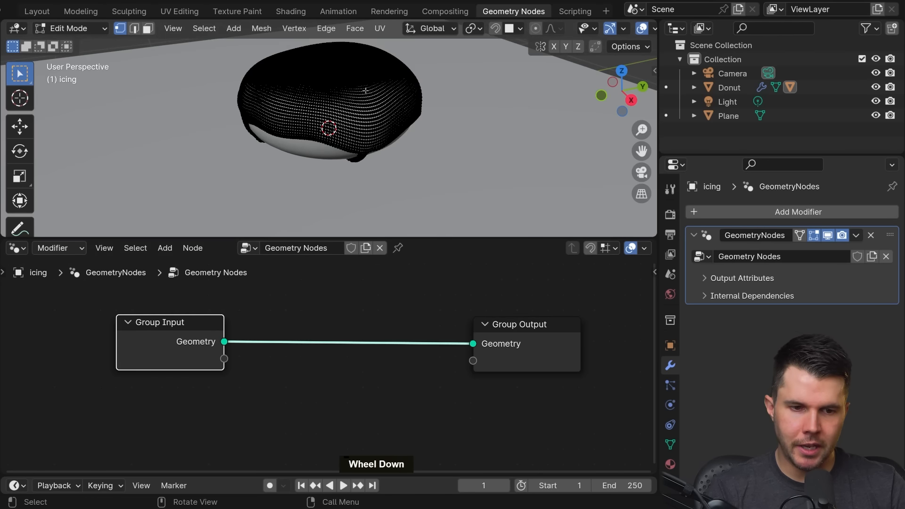
pyautogui.press('Tab')
# Step: Space the Group Input node away from the Group Output node and align the two horizontally
pyautogui.moveTo(168, 328); pyautogui.dragTo(131, 331)
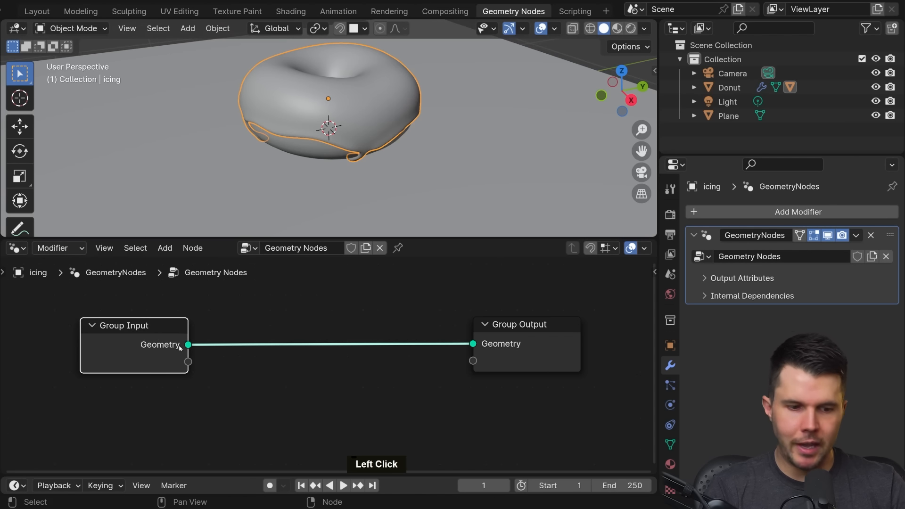
pyautogui.moveTo(186, 346); pyautogui.dragTo(519, 330)
pyautogui.press('Tab')
pyautogui.press('Tab')
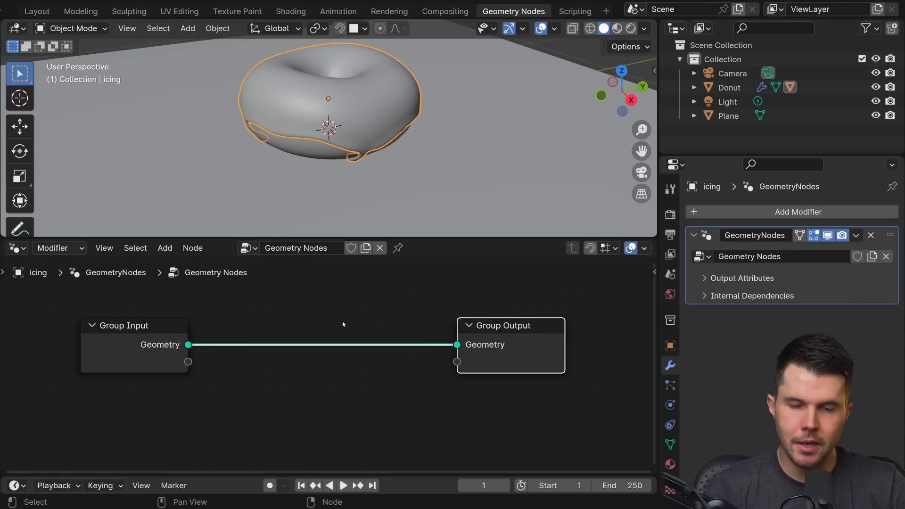
# Step: Add a Set Position node on the link between Group Input and Group Output
pyautogui.moveTo(343, 323); pyautogui.dragTo(361, 322, button='middle')
pyautogui.hotkey('shift', 'a')
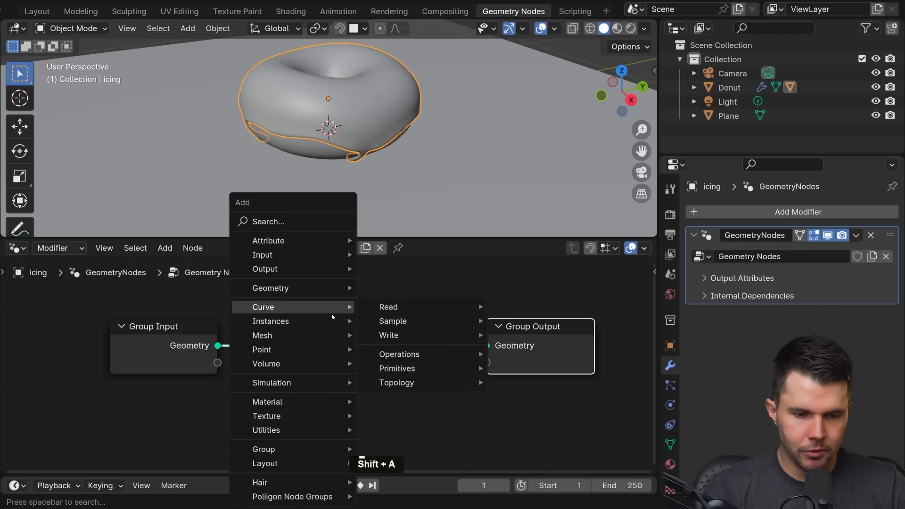
pyautogui.click(301, 226)
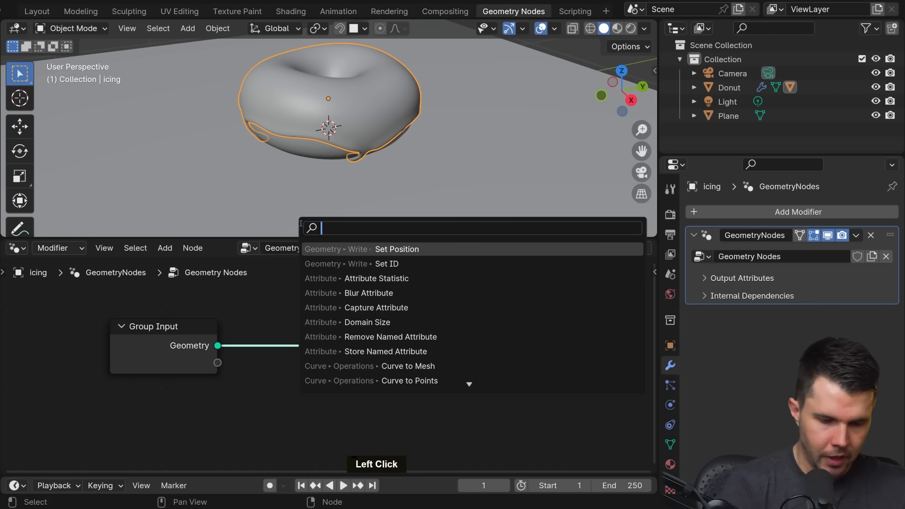
pyautogui.write('set p')
pyautogui.press('Return')
pyautogui.click(380, 358)
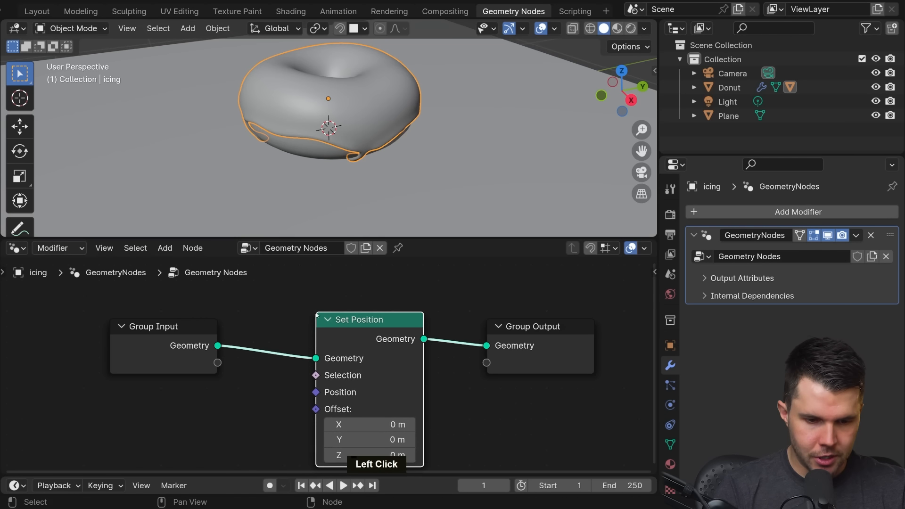
pyautogui.moveTo(380, 358); pyautogui.dragTo(360, 311, button='middle')
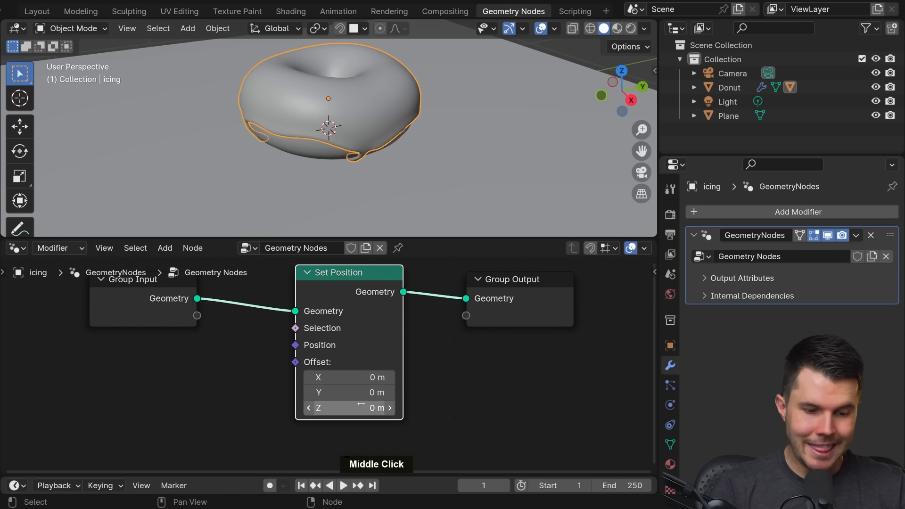
# Step: Set the Set Position node's Z offset to 0.3 m to raise the icing above the donut
pyautogui.moveTo(362, 407); pyautogui.dragTo(384, 407)
pyautogui.moveTo(386, 150); pyautogui.dragTo(407, 155, button='middle')
pyautogui.keyDown('shift'); pyautogui.moveTo(406, 155); pyautogui.dragTo(417, 203, button='middle'); pyautogui.keyUp('shift')
pyautogui.moveTo(417, 202); pyautogui.dragTo(429, 154, button='middle')
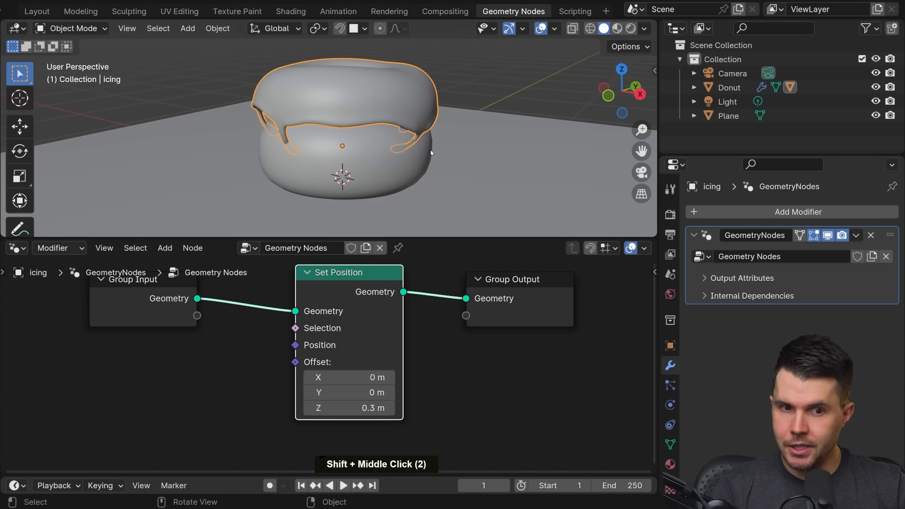
# Step: Compare the icing's original vertices with its offset geometry in Edit Mode, then return to Object Mode
pyautogui.scroll(3, 431, 150)
pyautogui.press('Tab')
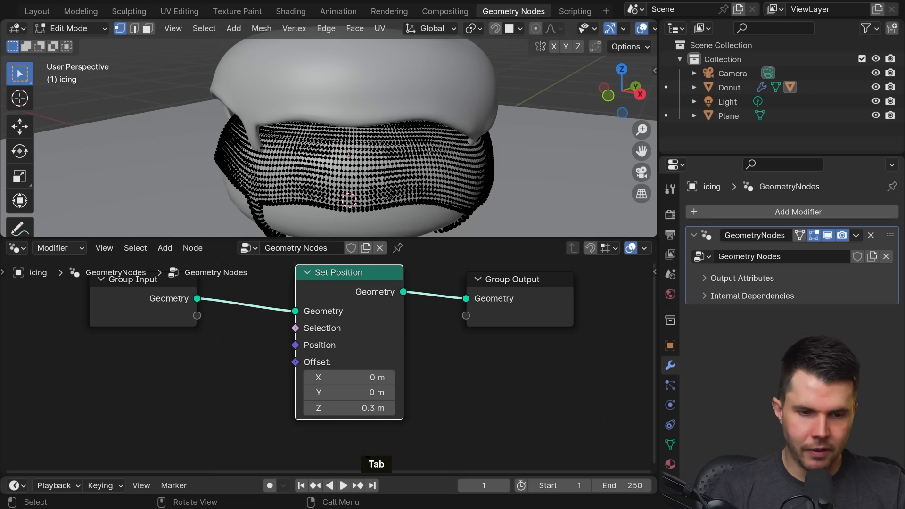
pyautogui.keyDown('shift'); pyautogui.moveTo(431, 149); pyautogui.dragTo(413, 128, button='middle'); pyautogui.keyUp('shift')
pyautogui.scroll(2, 413, 128)
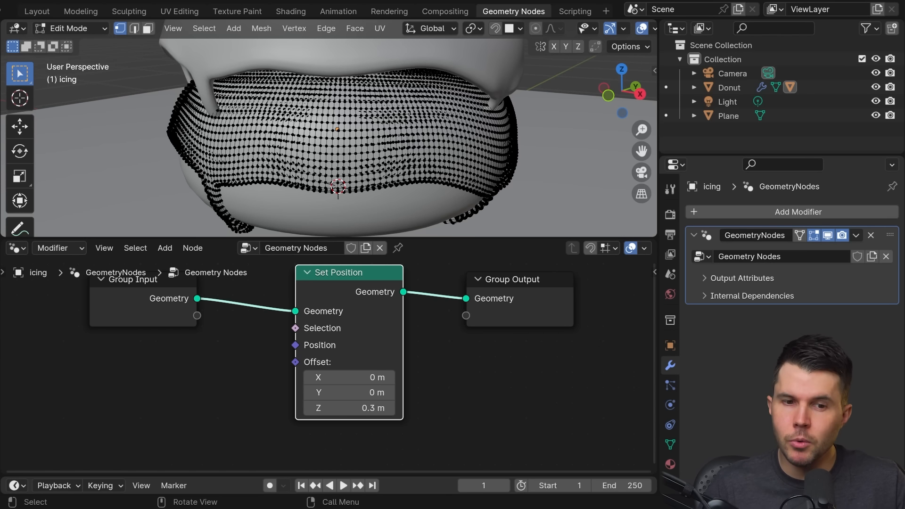
pyautogui.press('Tab')
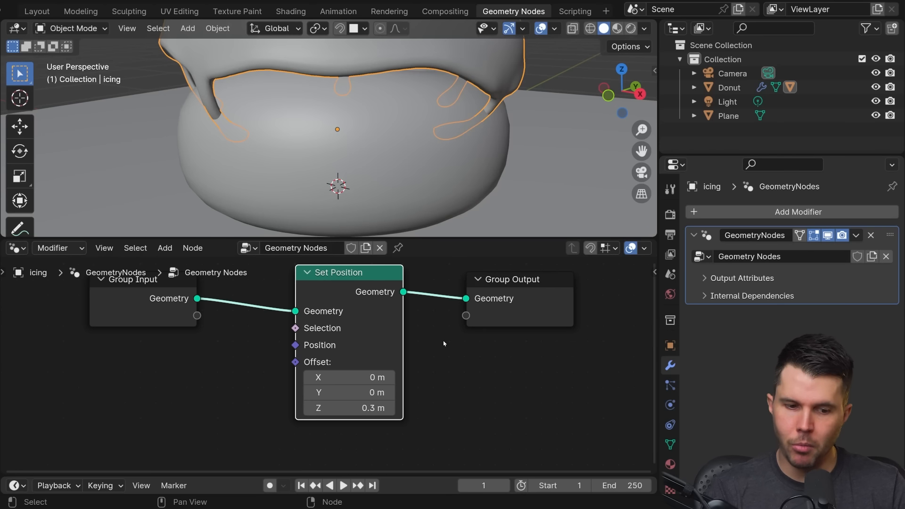
# Step: Expose the Set Position node's Offset as a modifier parameter by linking it to an empty Group Input socket
pyautogui.moveTo(448, 343); pyautogui.dragTo(450, 359, button='middle')
pyautogui.scroll(-2, 398, 155)
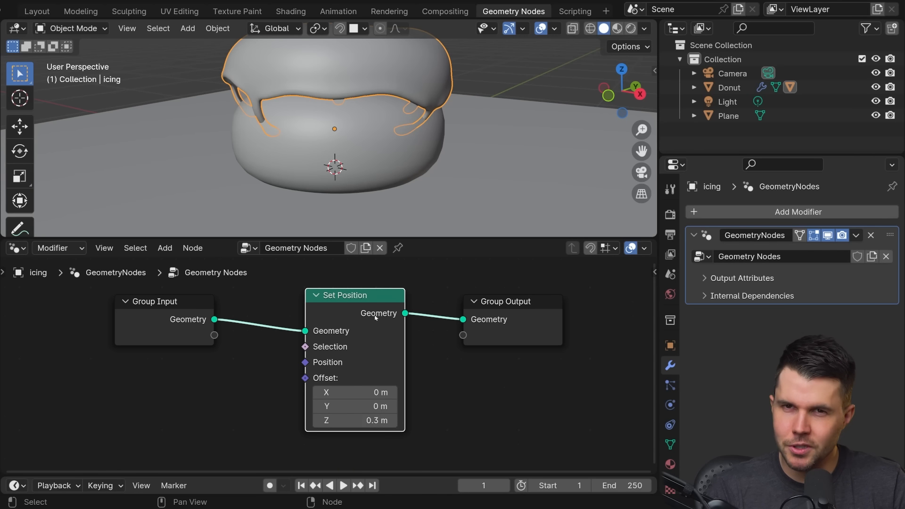
pyautogui.moveTo(367, 313); pyautogui.dragTo(372, 307)
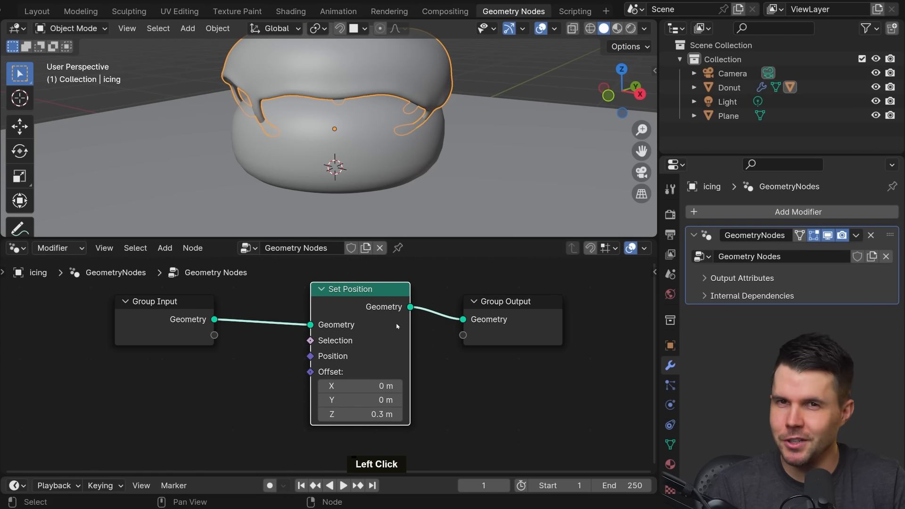
pyautogui.moveTo(397, 326)
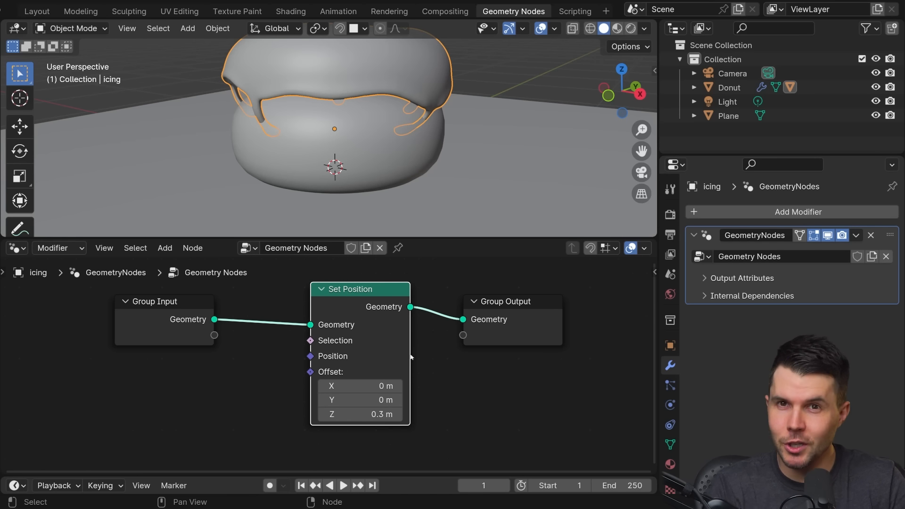
pyautogui.scroll(1, 325, 378)
pyautogui.moveTo(324, 378); pyautogui.dragTo(332, 394, button='middle')
pyautogui.moveTo(320, 386); pyautogui.dragTo(317, 383)
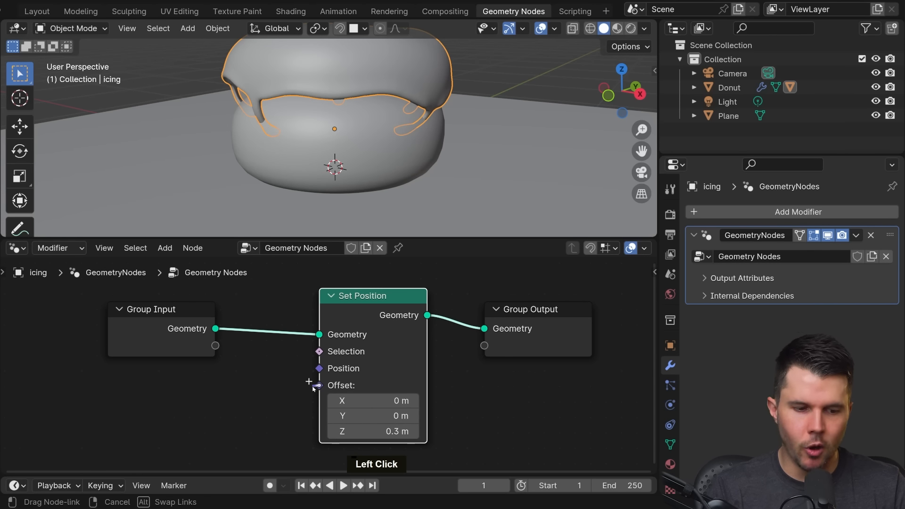
pyautogui.moveTo(290, 371); pyautogui.dragTo(215, 346)
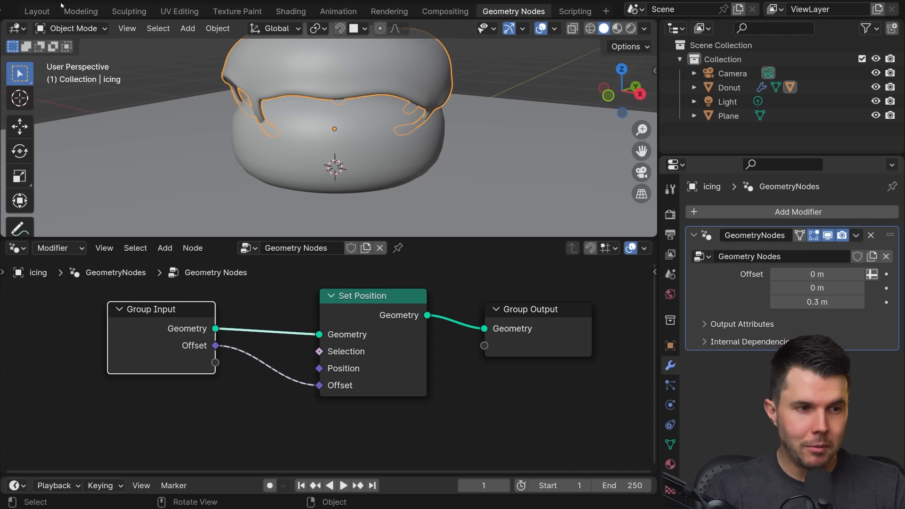
# Step: Set the icing modifier's Z offset to 0.388 m from the Layout workspace
pyautogui.click(37, 11)
pyautogui.scroll(-4, 264, 189)
pyautogui.moveTo(282, 180); pyautogui.dragTo(250, 172, button='middle')
pyautogui.scroll(4, 250, 172)
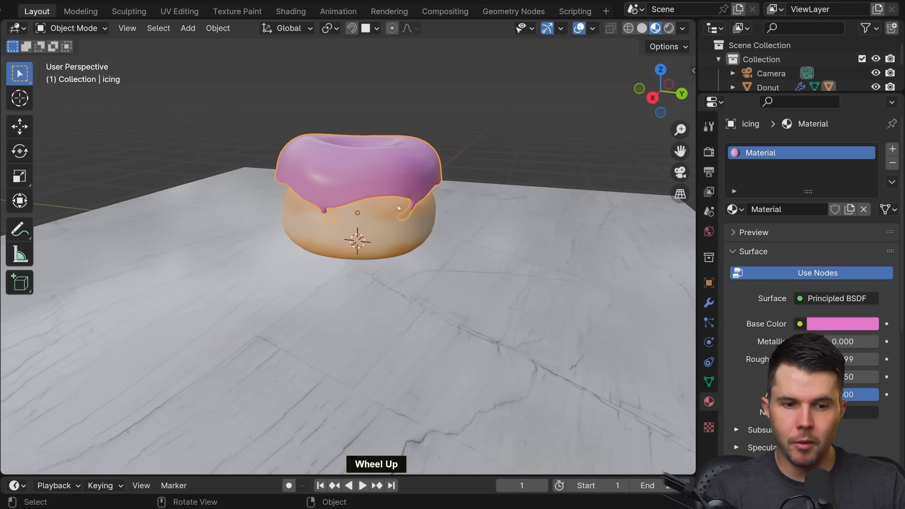
pyautogui.moveTo(236, 273); pyautogui.dragTo(231, 281, button='middle')
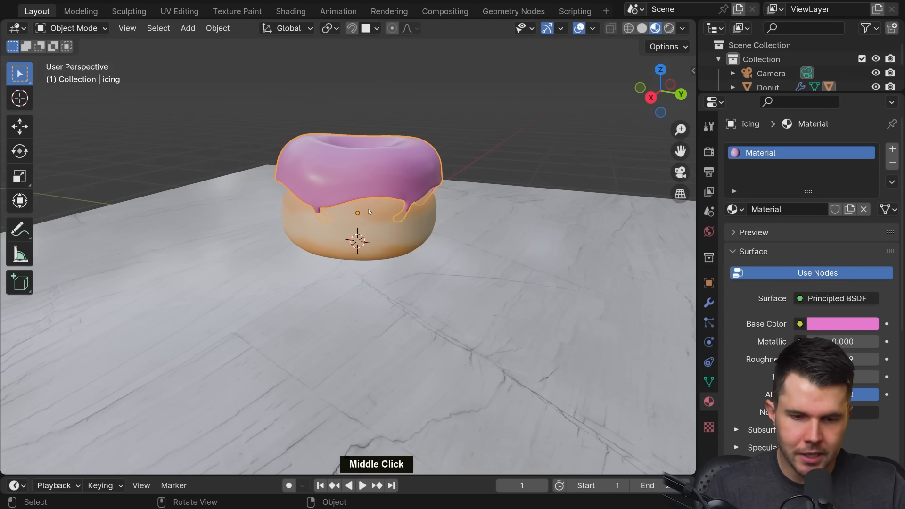
pyautogui.click(708, 302)
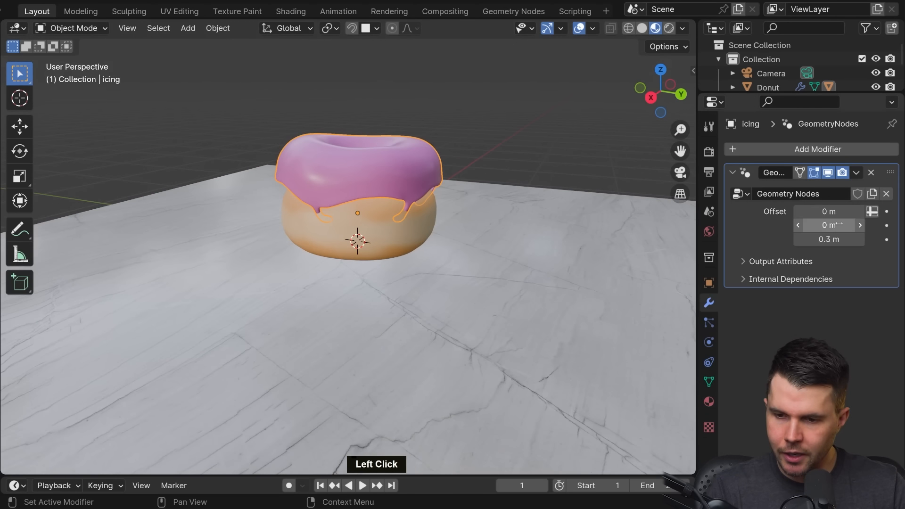
pyautogui.moveTo(828, 239)
pyautogui.mouseDown()
pyautogui.moveTo(820, 239)
pyautogui.moveTo(844, 239)
pyautogui.moveTo(801, 239)
pyautogui.moveTo(824, 239)
pyautogui.moveTo(835, 226)
pyautogui.mouseUp()
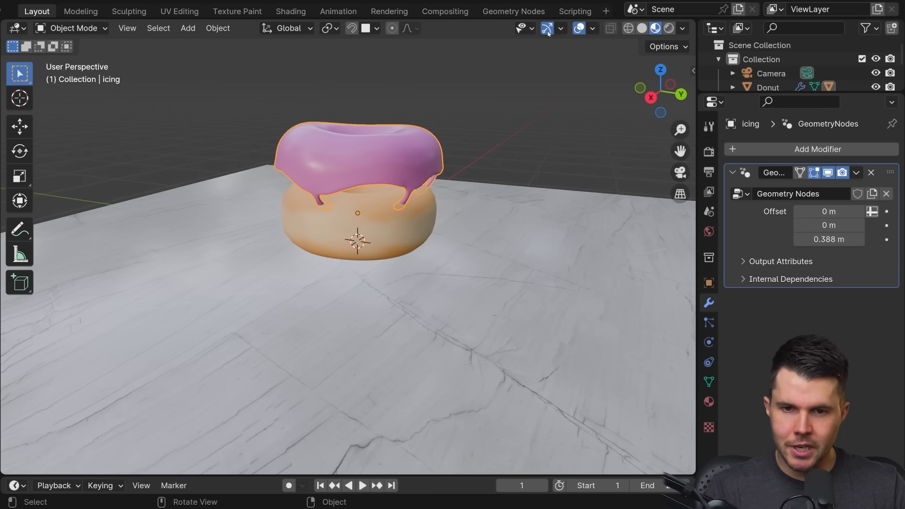
# Step: In the Geometry Nodes workspace, undo the exposed Offset input and remove the Set Position node while keeping input and output linked
pyautogui.click(533, 14)
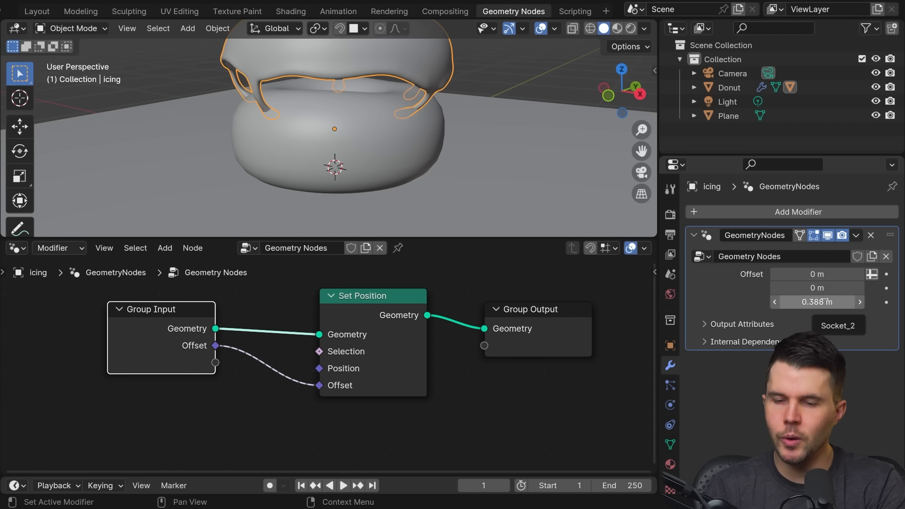
pyautogui.click(401, 305)
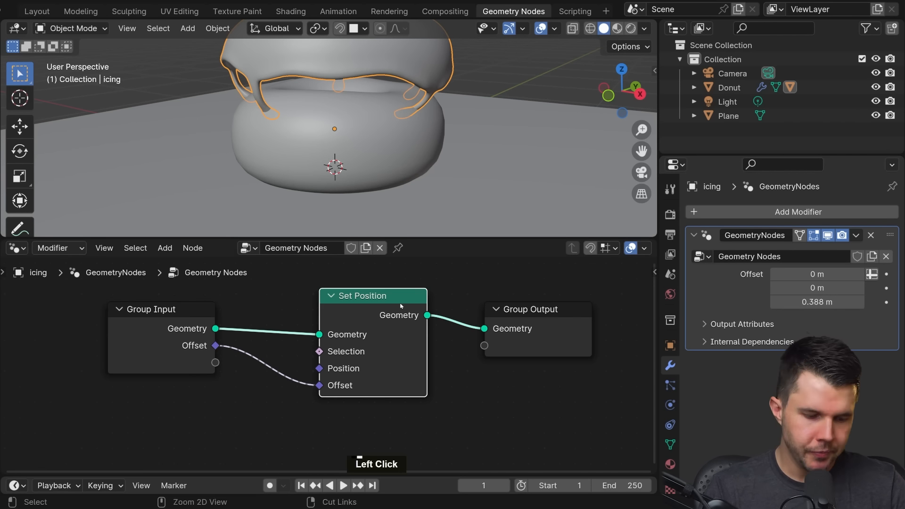
pyautogui.hotkey('ctrl', 'z')
pyautogui.hotkey('ctrl', 'z')
pyautogui.hotkey('ctrl', 'z')
pyautogui.hotkey('ctrl', 'z')
pyautogui.hotkey('ctrl', 'z')
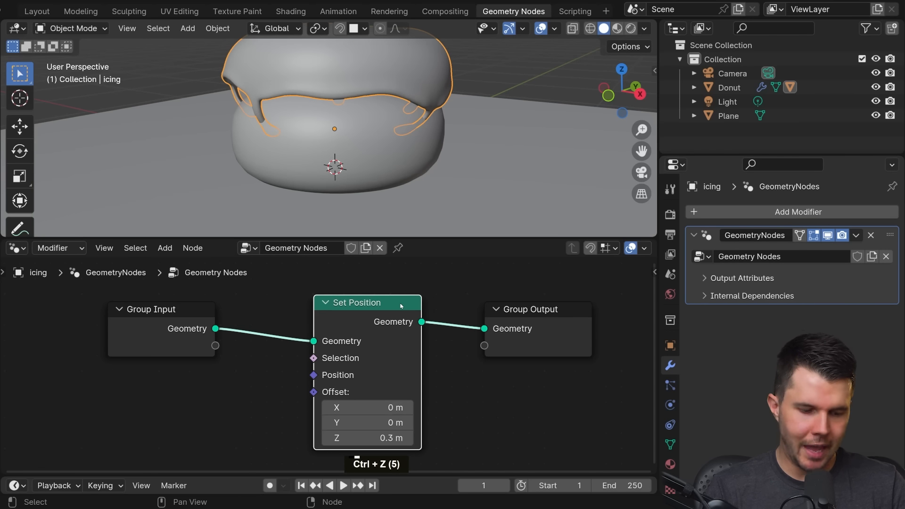
pyautogui.hotkey('ctrl', 'x')
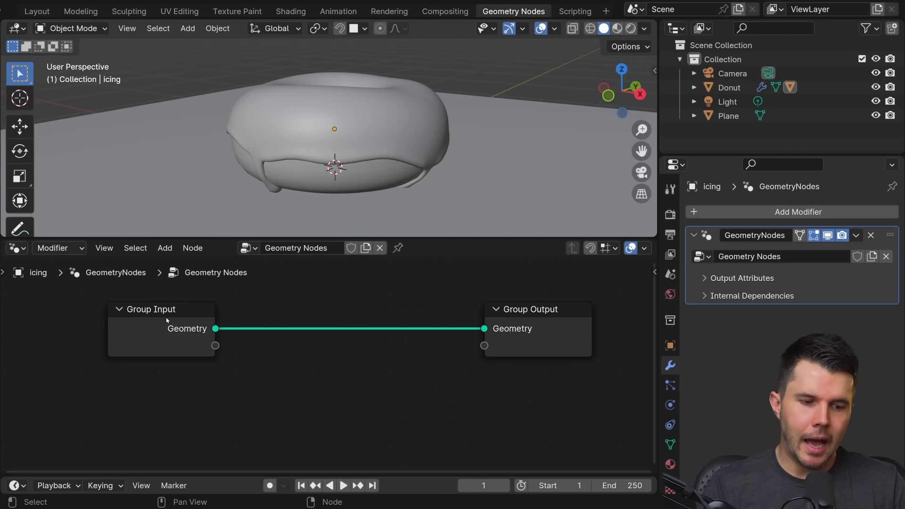
# Step: Inspect the geometry data passed from the Group Input node to the Group Output node
pyautogui.click(185, 317)
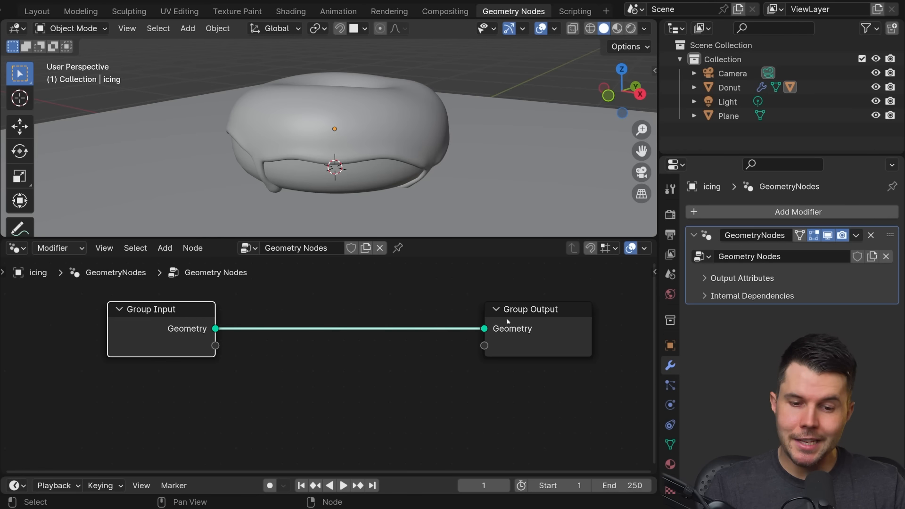
pyautogui.click(521, 329)
pyautogui.moveTo(520, 325)
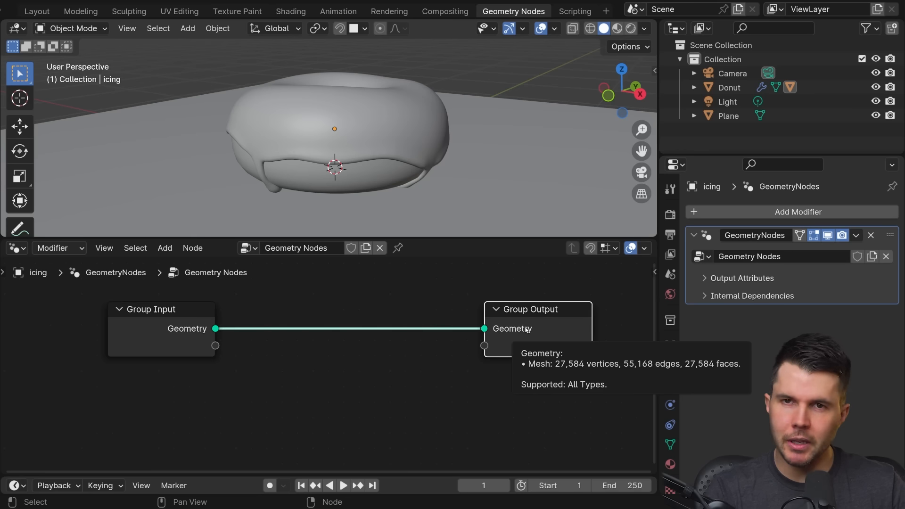
# Step: Select the icing in the viewport and move the Group Input node farther away from the Group Output node
pyautogui.click(428, 121)
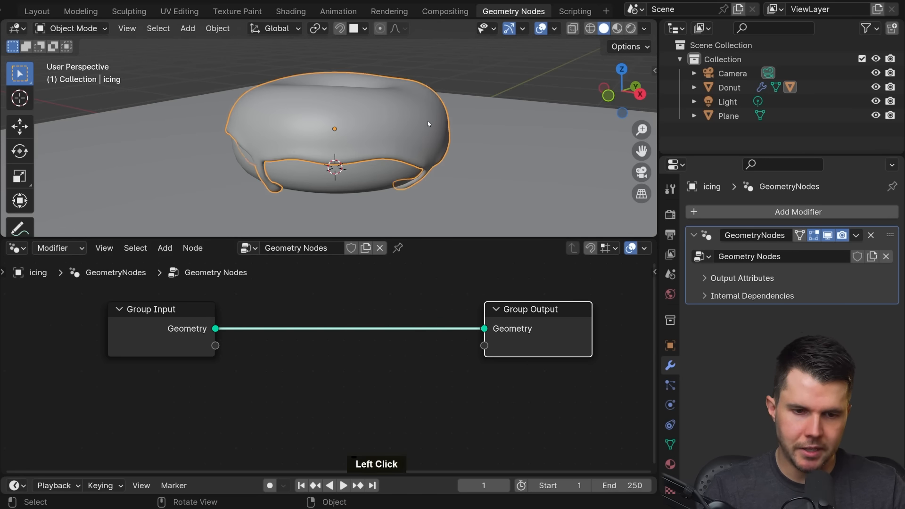
pyautogui.moveTo(428, 121); pyautogui.dragTo(424, 142, button='middle')
pyautogui.scroll(-3, 411, 286)
pyautogui.moveTo(398, 316); pyautogui.dragTo(380, 331, button='middle')
pyautogui.scroll(2, 224, 331)
pyautogui.click(190, 334)
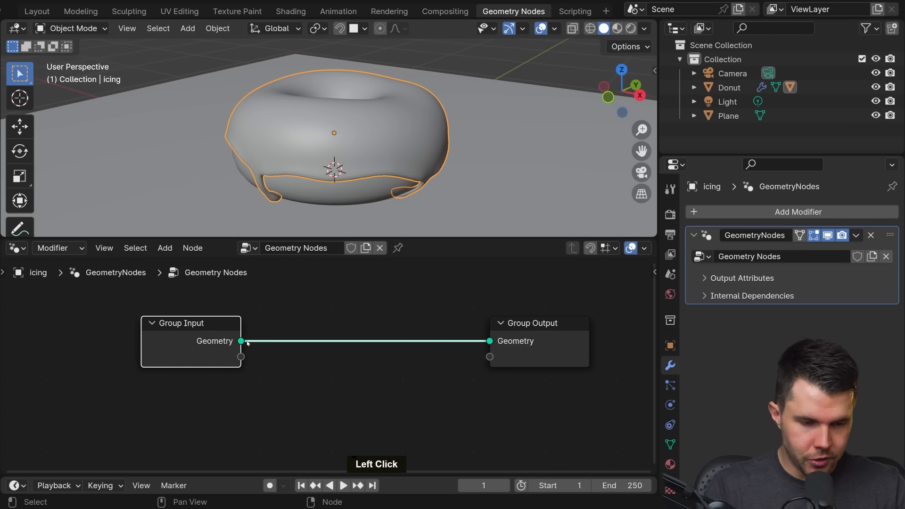
pyautogui.press('g')
pyautogui.middleClick(197, 338)
pyautogui.click(180, 338)
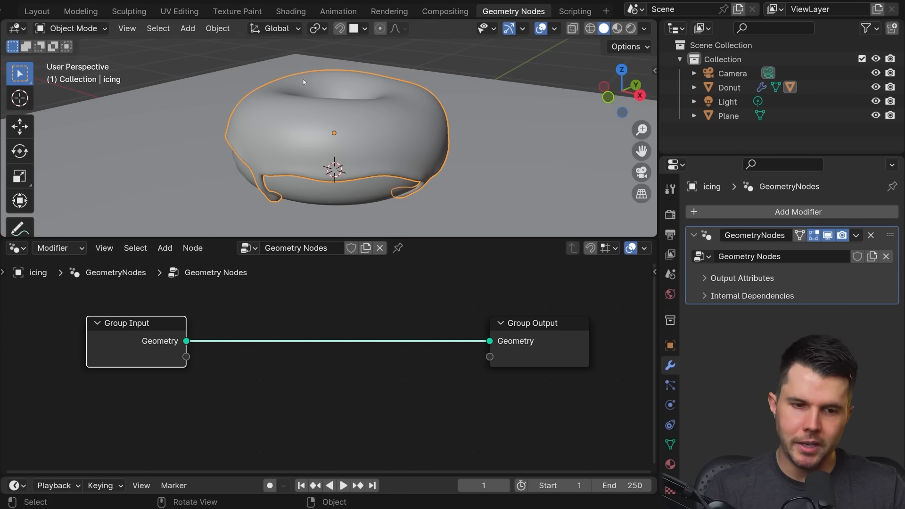
# Step: Insert a Distribute Points on Faces node on the link between Group Input and Group Output
pyautogui.moveTo(332, 323); pyautogui.dragTo(332, 318, button='middle')
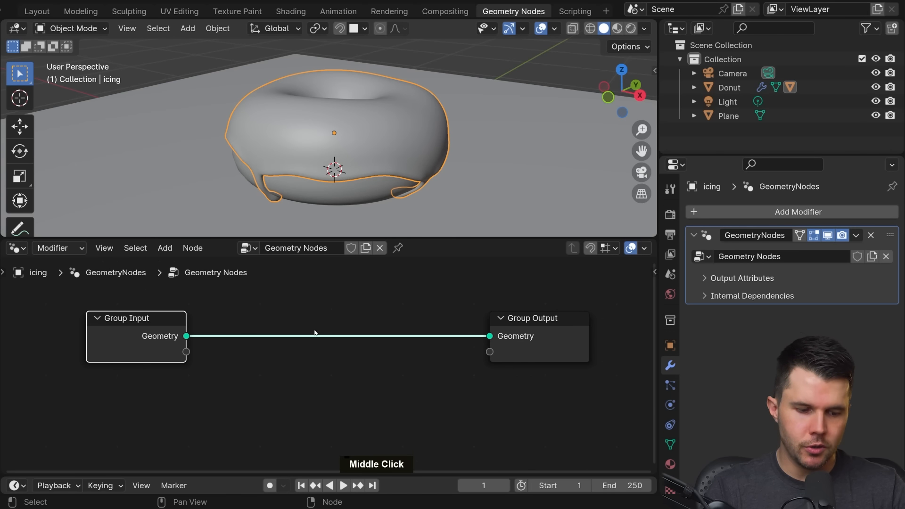
pyautogui.hotkey('shift', 'a')
pyautogui.moveTo(315, 326)
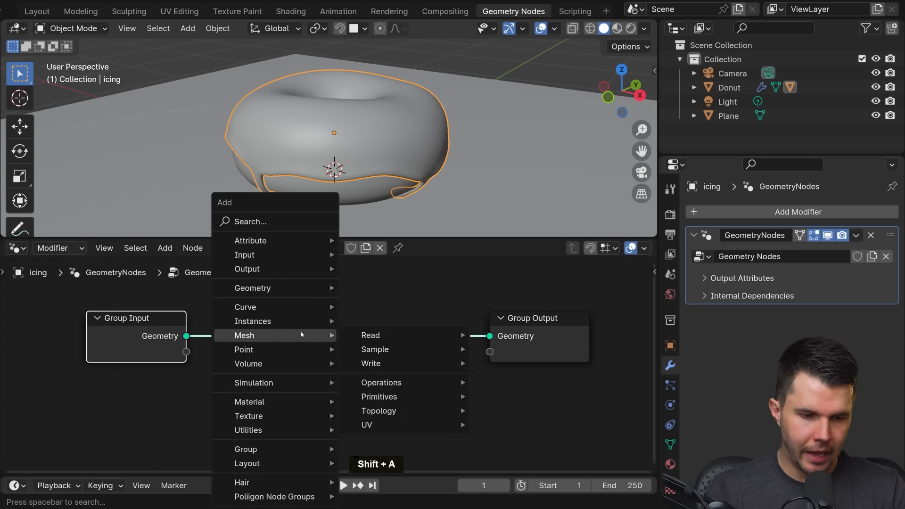
pyautogui.moveTo(245, 349)
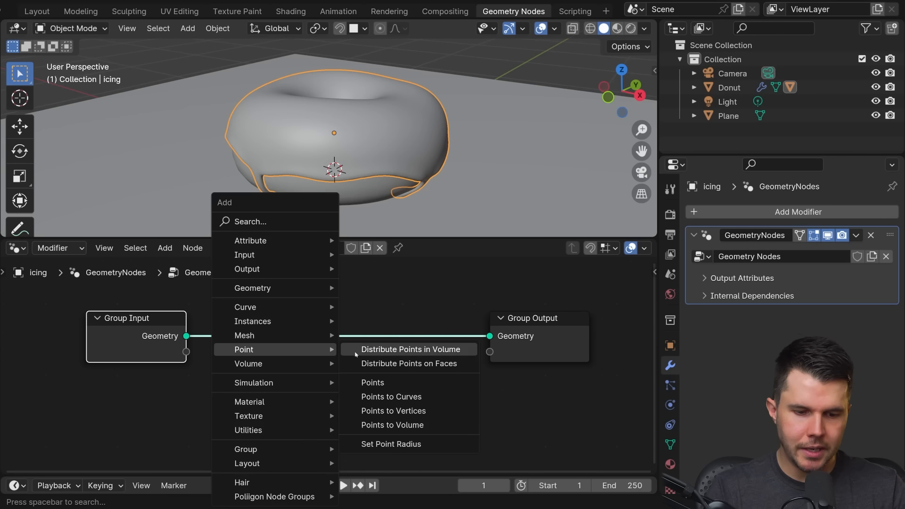
pyautogui.click(439, 364)
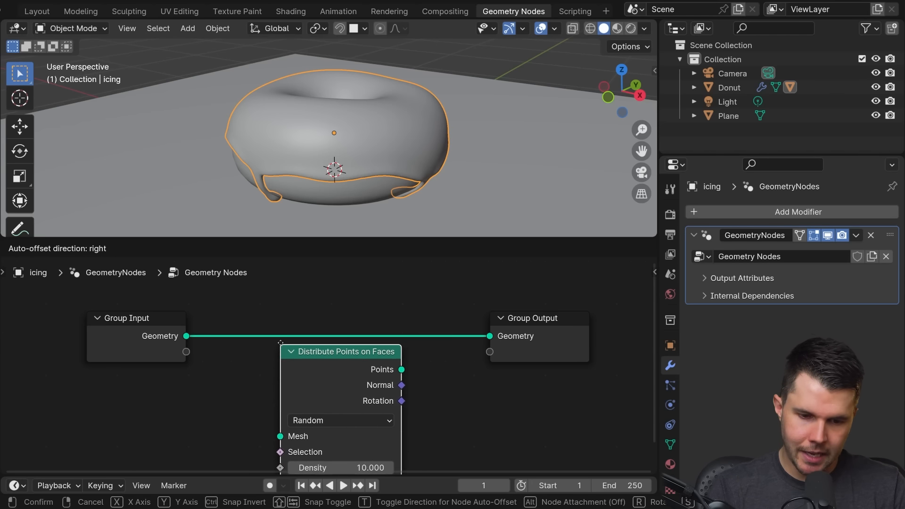
pyautogui.click(285, 322)
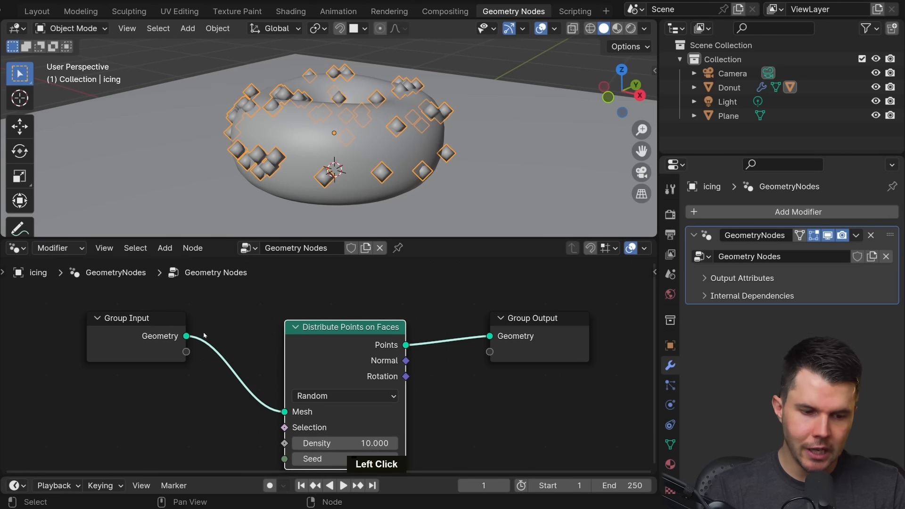
# Step: Set the Distribute Points on Faces density to 2.000 and view the points around the donut
pyautogui.moveTo(428, 388); pyautogui.dragTo(434, 351, button='middle')
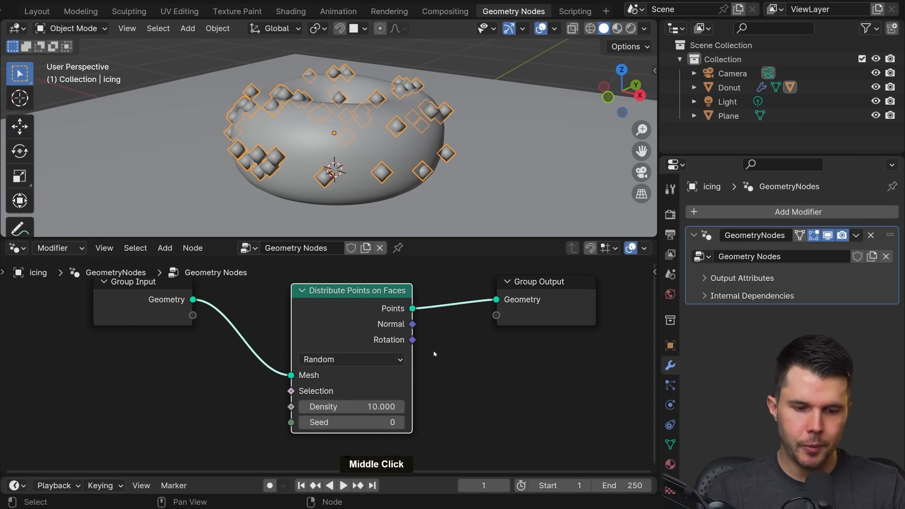
pyautogui.scroll(1, 434, 352)
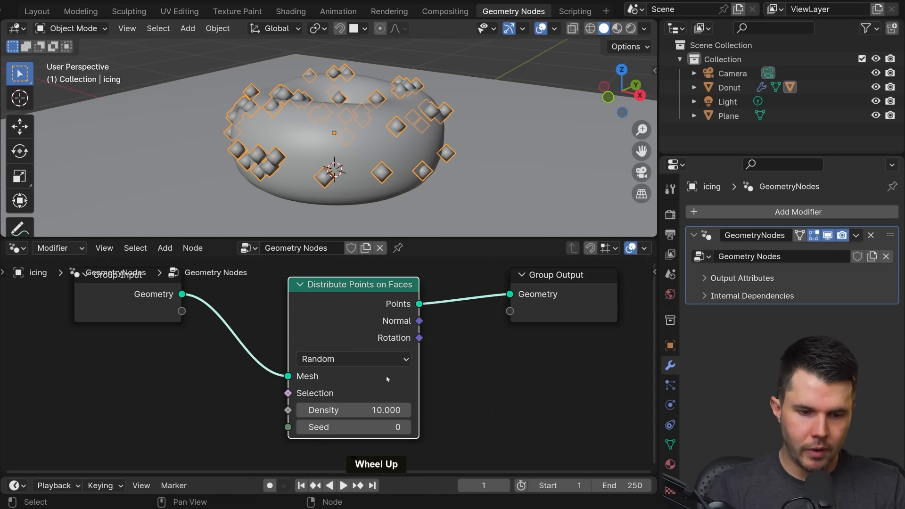
pyautogui.moveTo(358, 410)
pyautogui.mouseDown()
pyautogui.moveTo(438, 410)
pyautogui.moveTo(366, 410)
pyautogui.mouseUp()
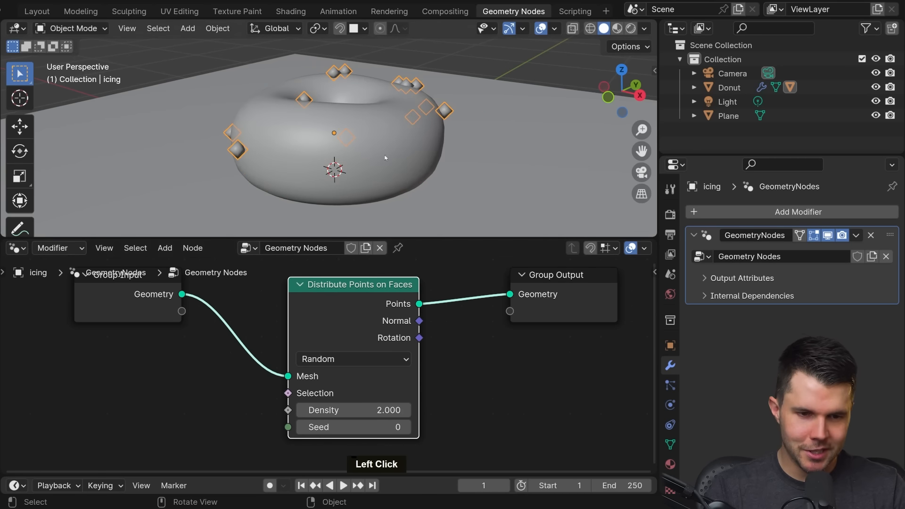
pyautogui.moveTo(542, 169); pyautogui.dragTo(449, 145, button='middle')
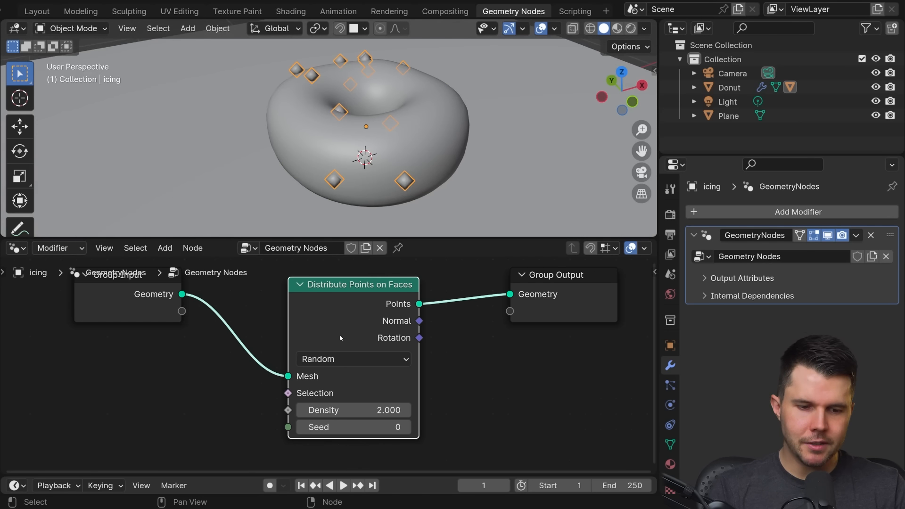
# Step: Lower the Distribute Points on Faces node and move Group Output farther away to make room between them
pyautogui.moveTo(287, 336); pyautogui.dragTo(279, 364, button='middle')
pyautogui.click(121, 310)
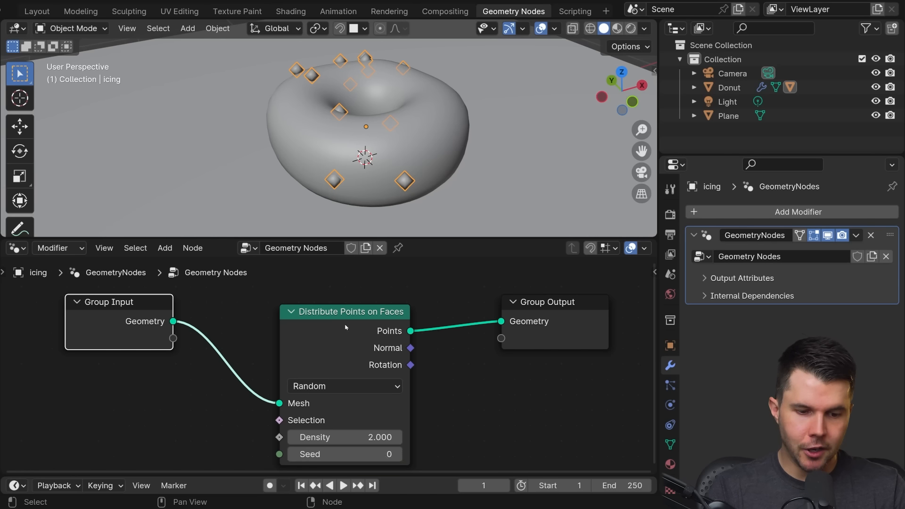
pyautogui.moveTo(346, 333); pyautogui.dragTo(346, 345)
pyautogui.moveTo(551, 331); pyautogui.dragTo(570, 333)
pyautogui.moveTo(520, 158); pyautogui.dragTo(509, 159, button='middle')
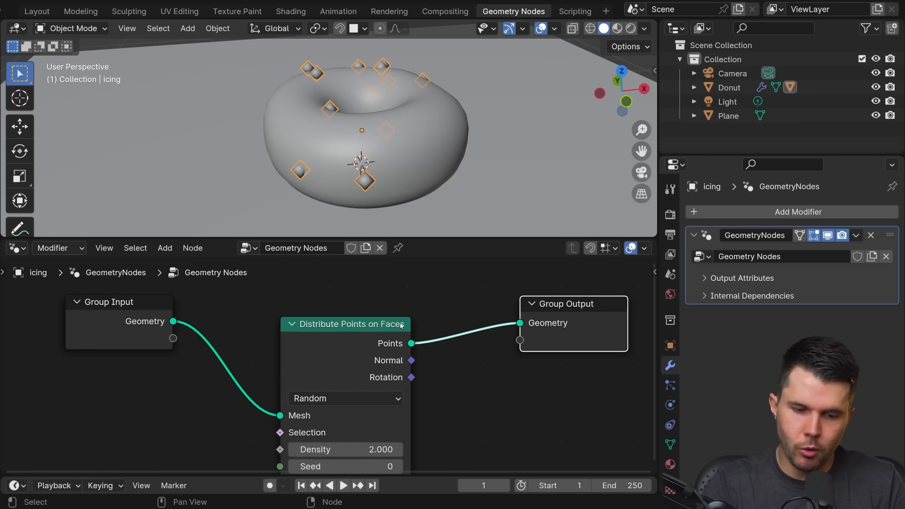
pyautogui.moveTo(401, 325); pyautogui.dragTo(377, 317, button='middle')
pyautogui.moveTo(563, 314); pyautogui.dragTo(606, 314)
# Step: Insert a Join Geometry node on the link between Distribute Points on Faces and Group Output
pyautogui.moveTo(447, 289); pyautogui.dragTo(377, 303, button='middle')
pyautogui.hotkey('shift', 'a')
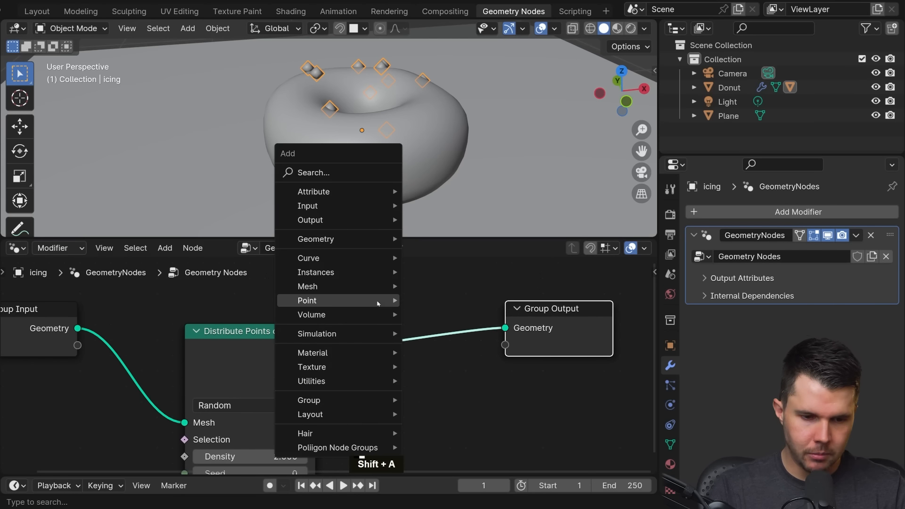
pyautogui.moveTo(377, 239)
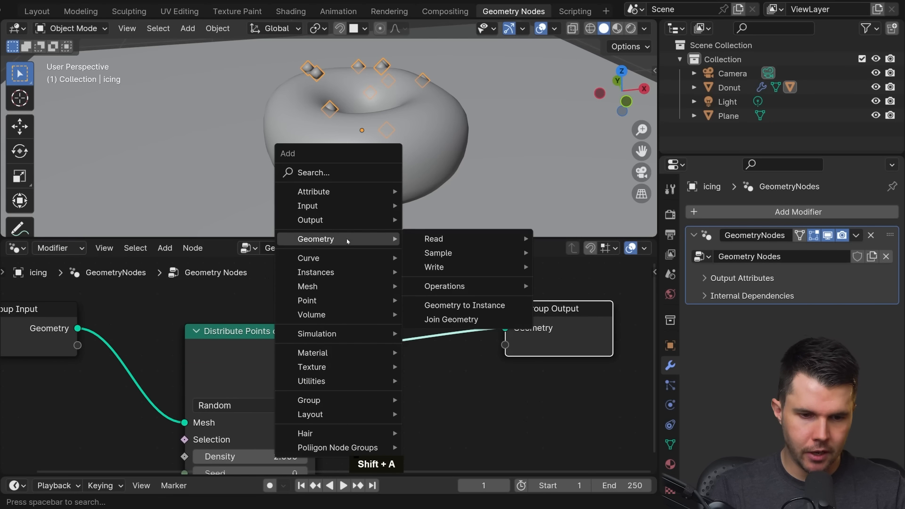
pyautogui.click(462, 319)
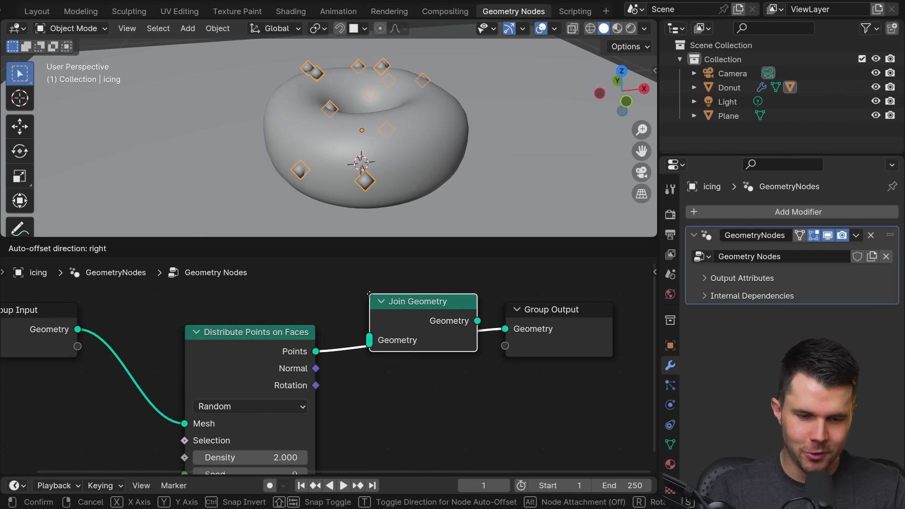
pyautogui.click(371, 293)
pyautogui.moveTo(357, 339); pyautogui.dragTo(395, 338, button='middle')
pyautogui.scroll(-1, 395, 339)
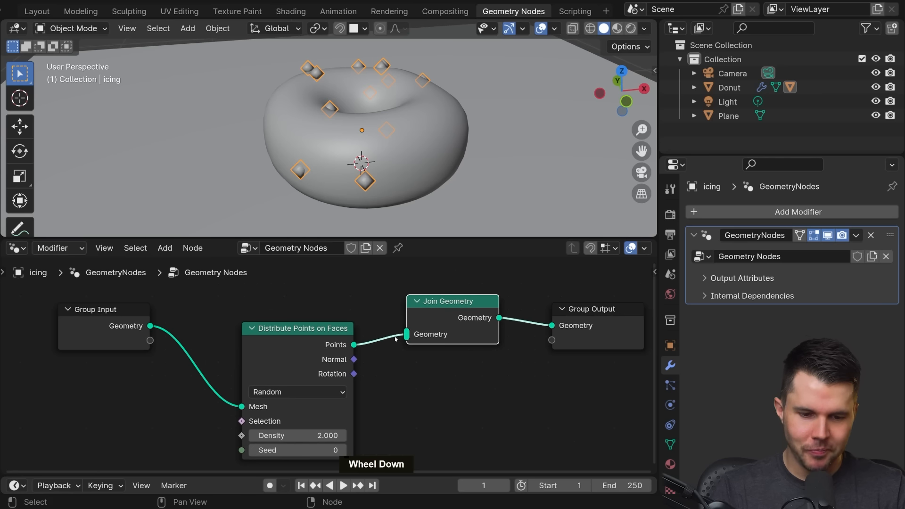
# Step: Link the Group Input's Geometry into the Join Geometry node alongside the distributed points, moving the Distribute Points on Faces node clear
pyautogui.moveTo(327, 345); pyautogui.dragTo(305, 364)
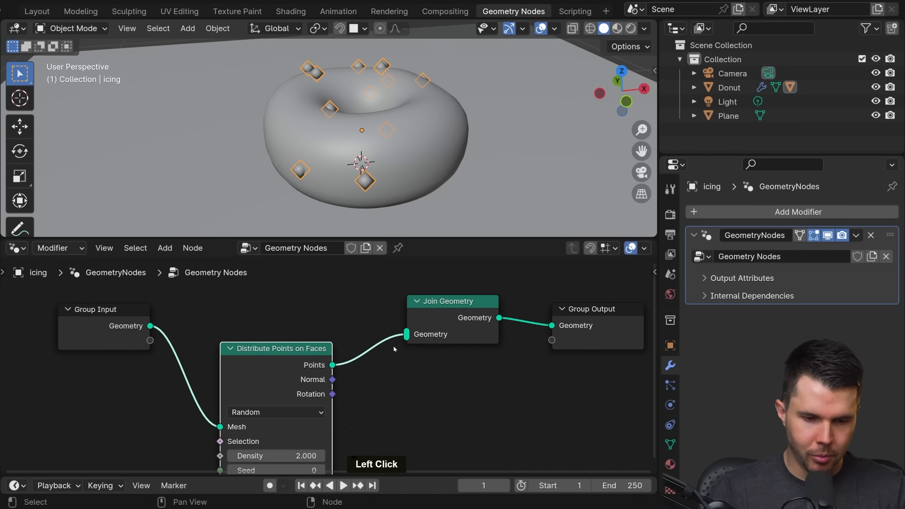
pyautogui.scroll(2, 409, 335)
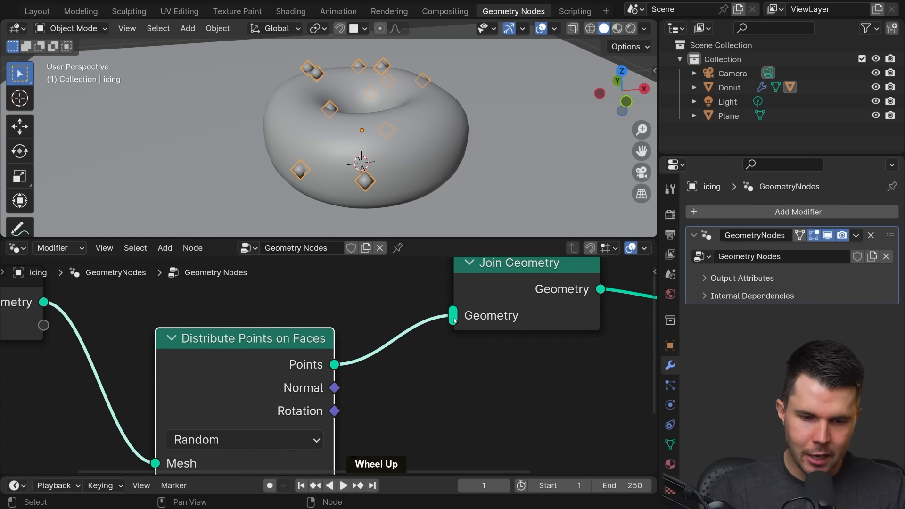
pyautogui.moveTo(410, 359); pyautogui.dragTo(499, 309, button='middle')
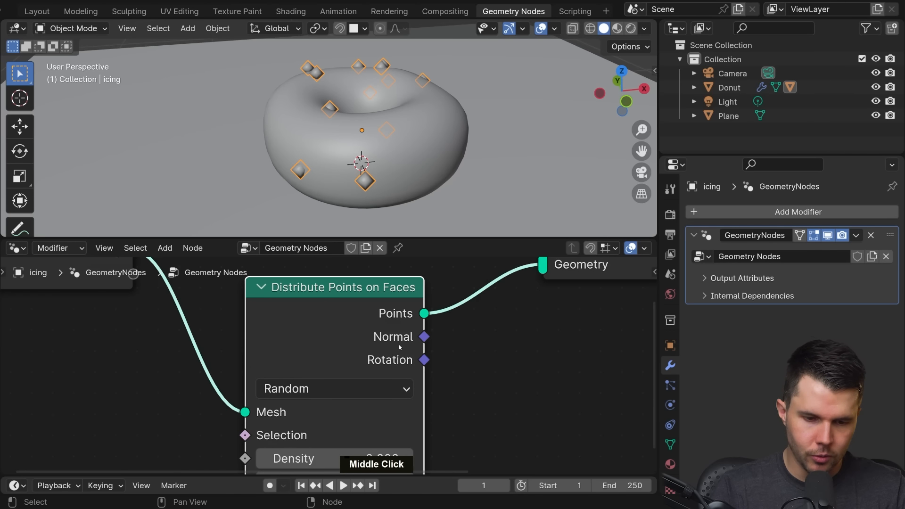
pyautogui.moveTo(398, 338); pyautogui.dragTo(342, 400, button='middle')
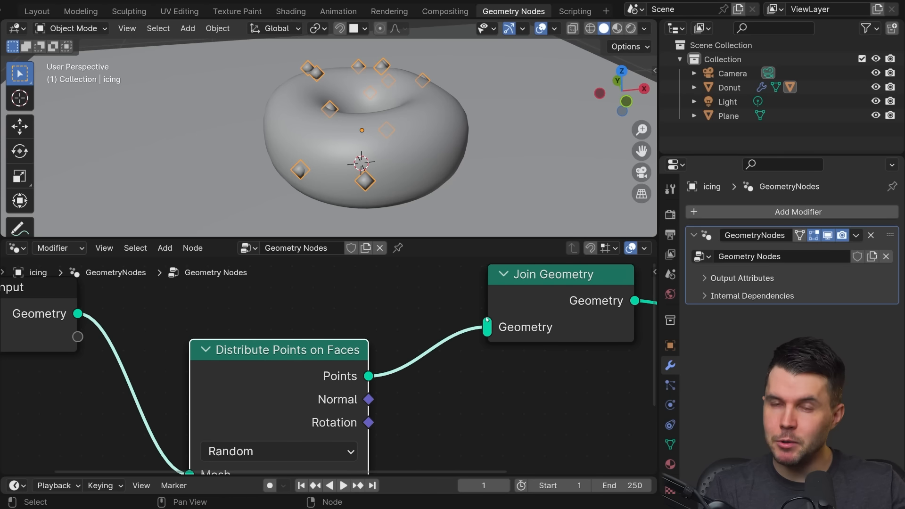
pyautogui.moveTo(187, 478)
pyautogui.mouseDown(button='middle')
pyautogui.moveTo(287, 436)
pyautogui.moveTo(352, 373)
pyautogui.moveTo(182, 474)
pyautogui.mouseUp(button='middle')
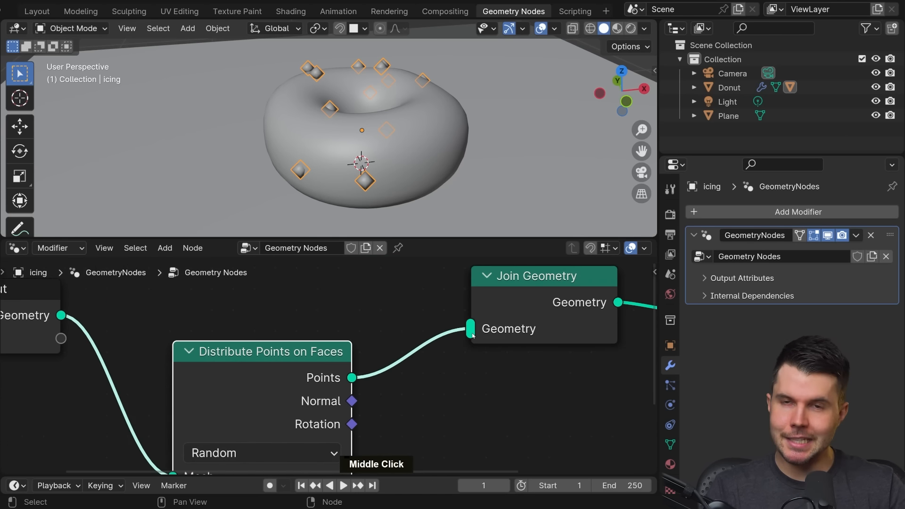
pyautogui.scroll(-1, 350, 345)
pyautogui.scroll(-1, 350, 345)
pyautogui.moveTo(169, 322); pyautogui.dragTo(446, 328)
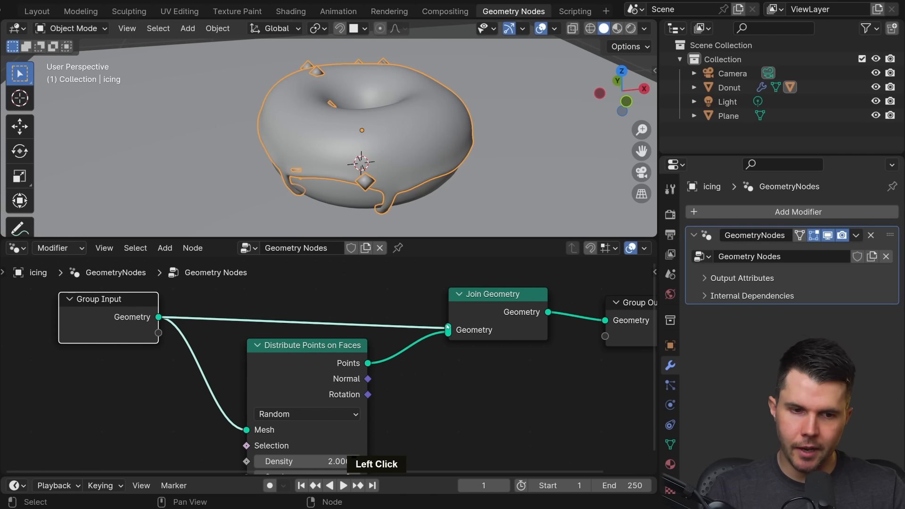
pyautogui.middleClick(445, 298)
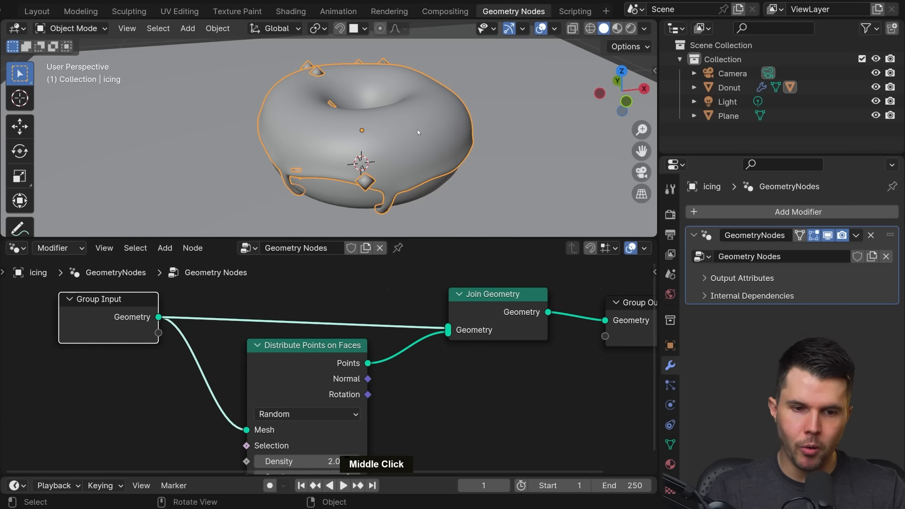
pyautogui.press('Tab')
pyautogui.press('Tab')
# Step: Arrange the Distribute Points on Faces, Join Geometry and Group Output nodes closer together
pyautogui.moveTo(311, 358); pyautogui.dragTo(310, 352)
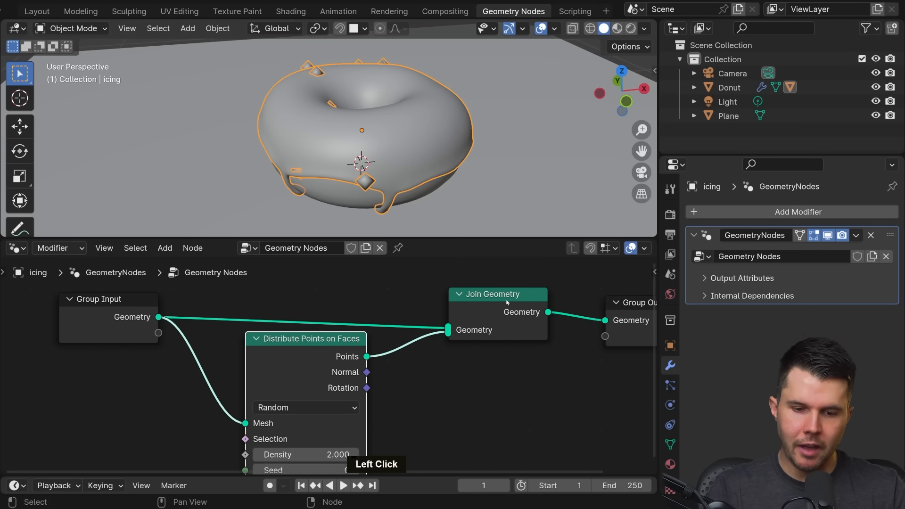
pyautogui.moveTo(501, 300); pyautogui.dragTo(457, 300)
pyautogui.moveTo(457, 301); pyautogui.dragTo(325, 300, button='middle')
pyautogui.moveTo(524, 302); pyautogui.dragTo(483, 302)
pyautogui.moveTo(370, 153); pyautogui.dragTo(403, 142, button='middle')
# Step: Set the Distribute Points on Faces density to 33.900
pyautogui.moveTo(200, 439); pyautogui.dragTo(275, 379, button='middle')
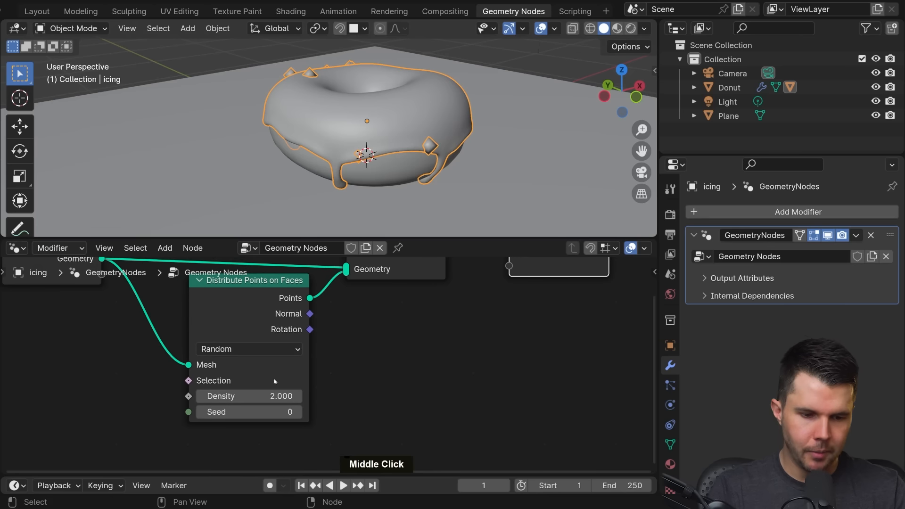
pyautogui.moveTo(272, 396); pyautogui.dragTo(301, 396)
pyautogui.moveTo(395, 116)
pyautogui.mouseDown(button='middle')
pyautogui.moveTo(411, 142)
pyautogui.moveTo(409, 115)
pyautogui.mouseUp(button='middle')
pyautogui.scroll(2, 411, 141)
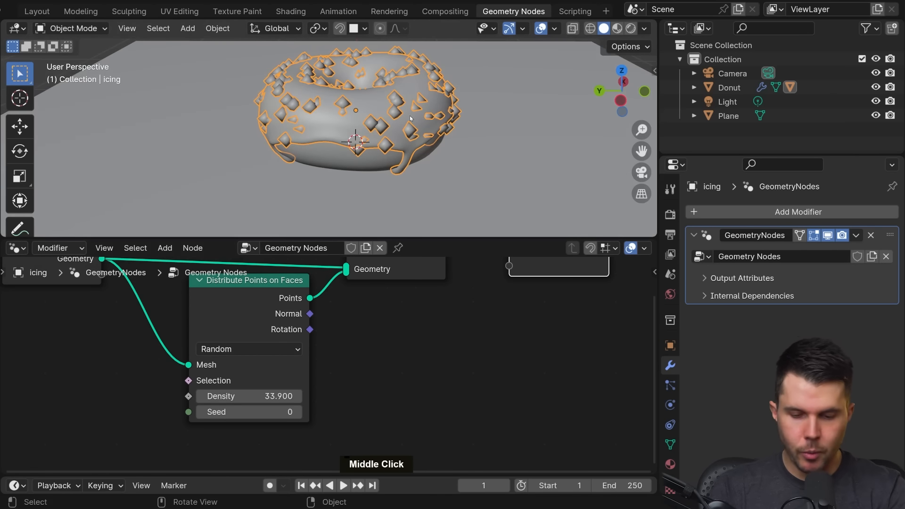
# Step: Render the scene to check how the distributed points appear, then close the render and inspect them in the viewport
pyautogui.press('F12')
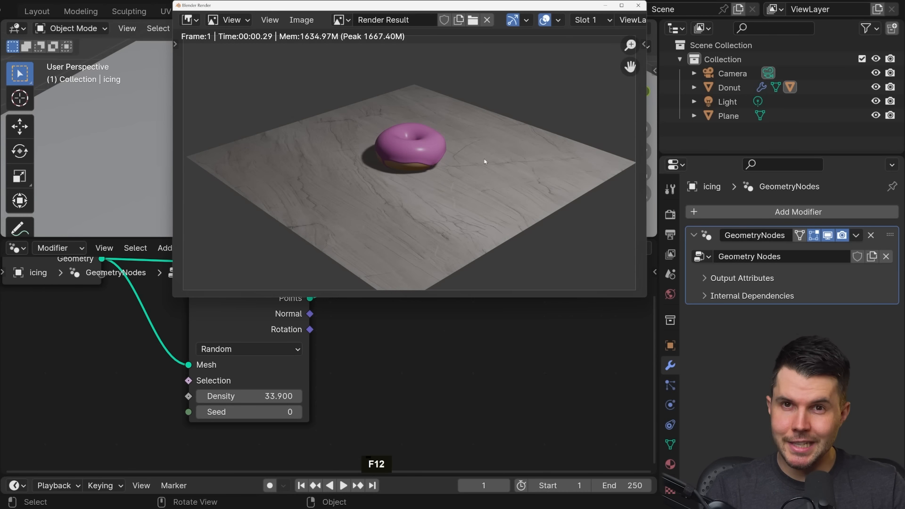
pyautogui.click(638, 5)
pyautogui.scroll(4, 366, 114)
pyautogui.scroll(-1, 363, 112)
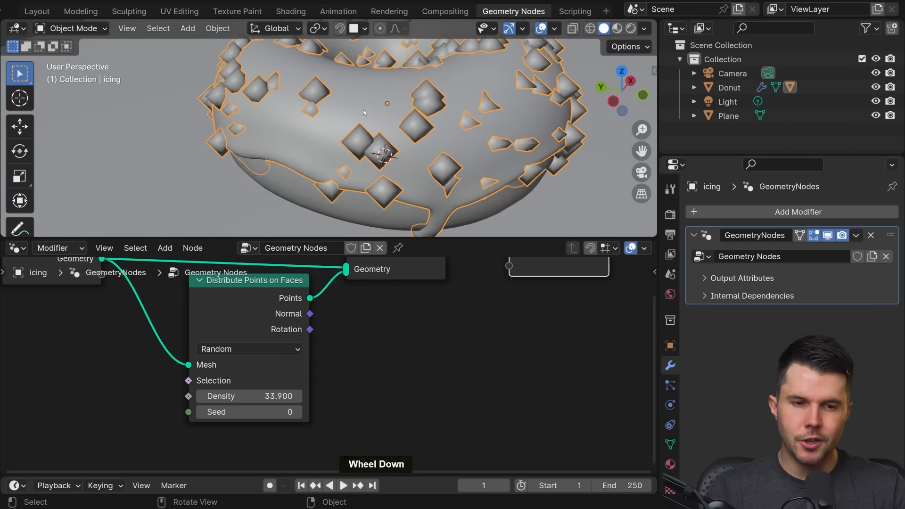
pyautogui.scroll(-3, 363, 112)
pyautogui.keyDown('shift'); pyautogui.moveTo(364, 112); pyautogui.dragTo(349, 118, button='middle'); pyautogui.keyUp('shift')
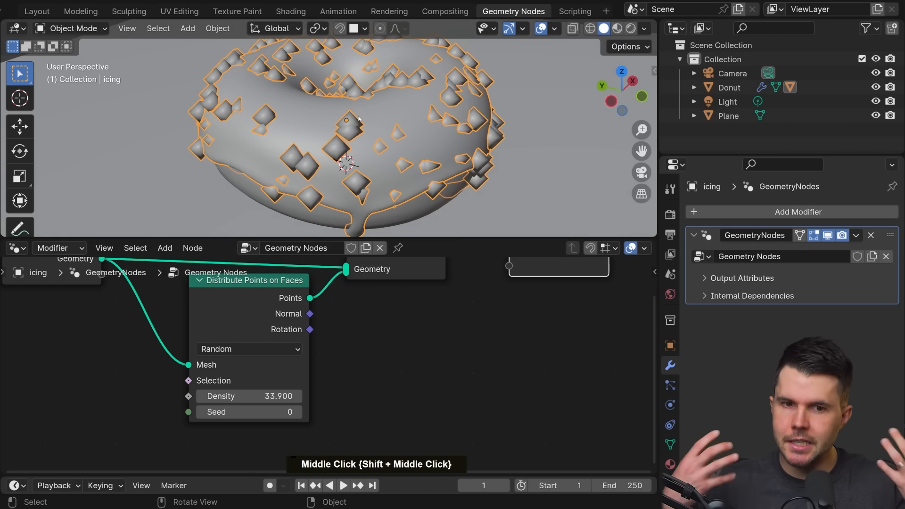
pyautogui.moveTo(424, 109); pyautogui.dragTo(475, 187, button='middle')
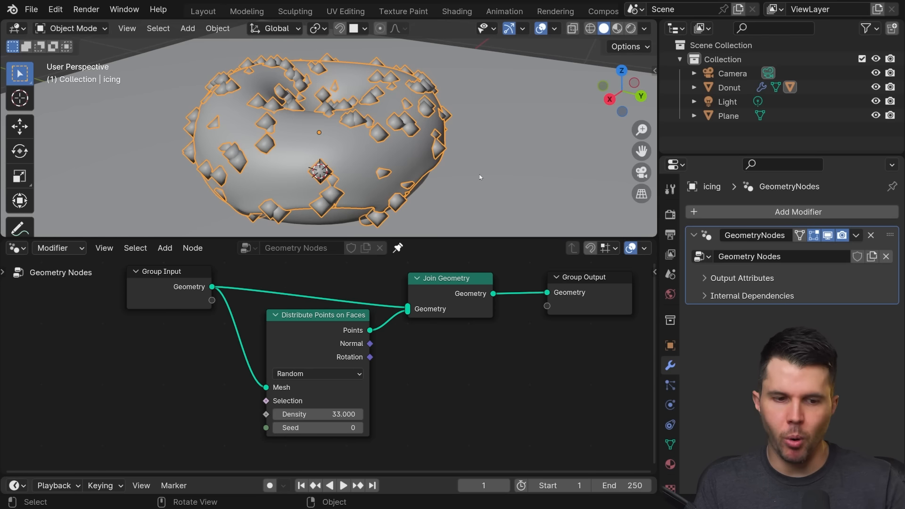
pyautogui.scroll(-4, 460, 158)
pyautogui.scroll(-3, 411, 117)
pyautogui.scroll(2, 442, 122)
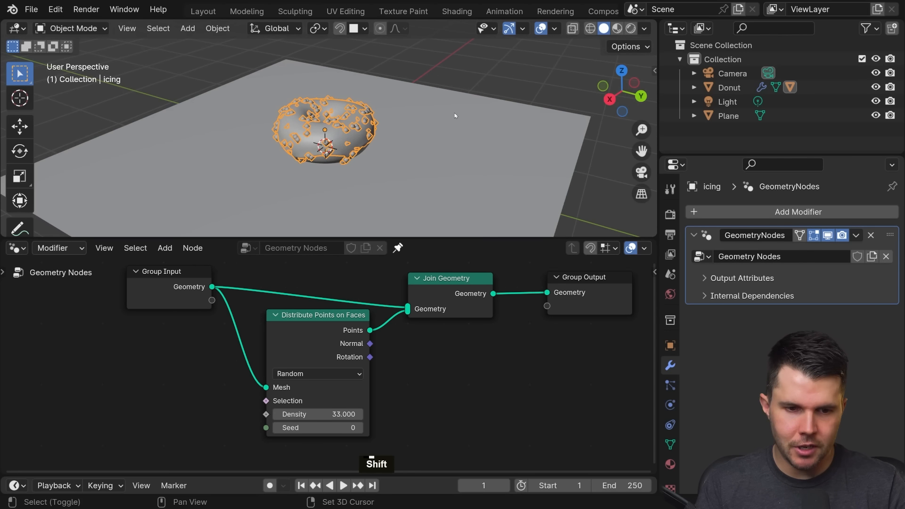
# Step: Add a UV sphere mesh at the scene origin and expand its creation settings
pyautogui.hotkey('shift', 'a')
pyautogui.moveTo(423, 131)
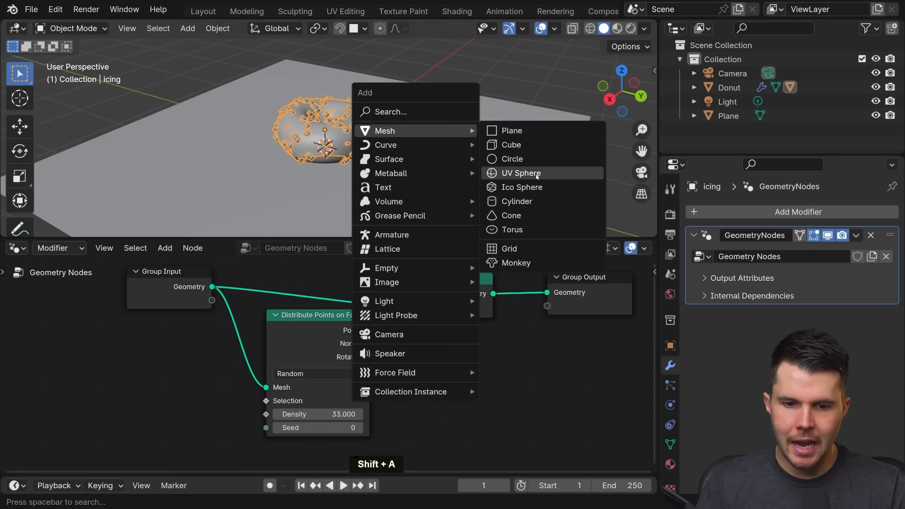
pyautogui.click(536, 174)
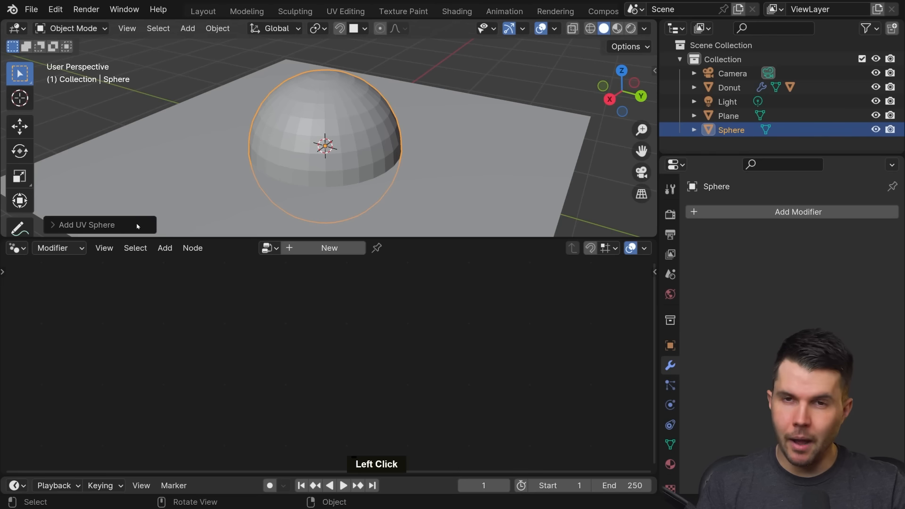
pyautogui.click(110, 224)
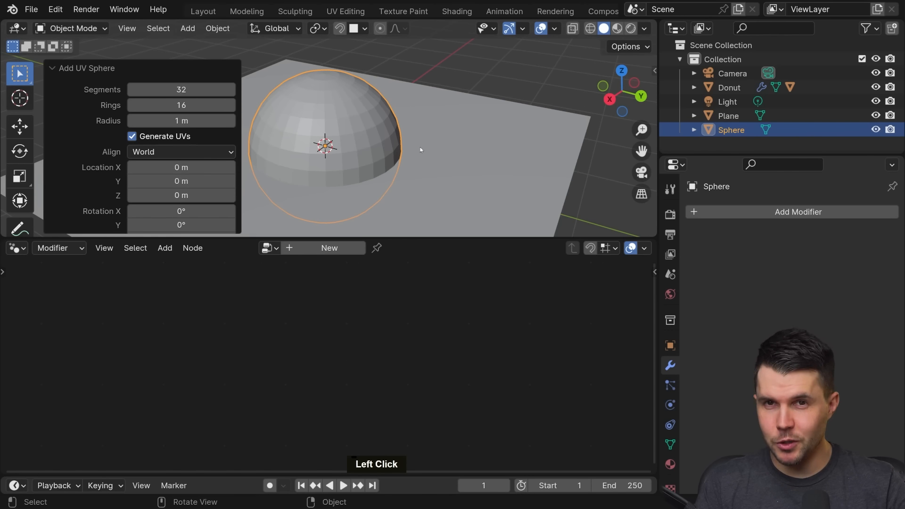
# Step: Maximize the viewport and reduce the new UV sphere to 12 segments and 8 rings
pyautogui.hotkey('ctrl', 'space')
pyautogui.scroll(3, 501, 233)
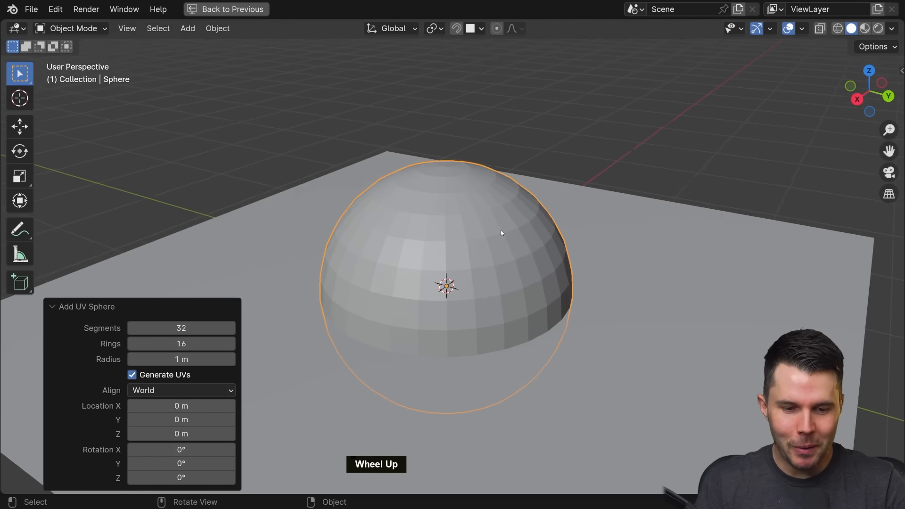
pyautogui.scroll(2, 501, 233)
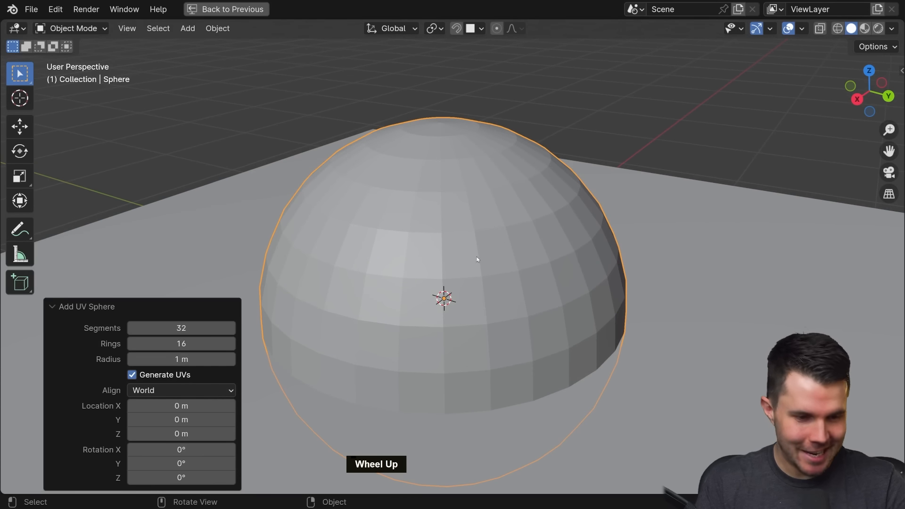
pyautogui.moveTo(265, 332); pyautogui.dragTo(241, 324, button='middle')
pyautogui.click(192, 328)
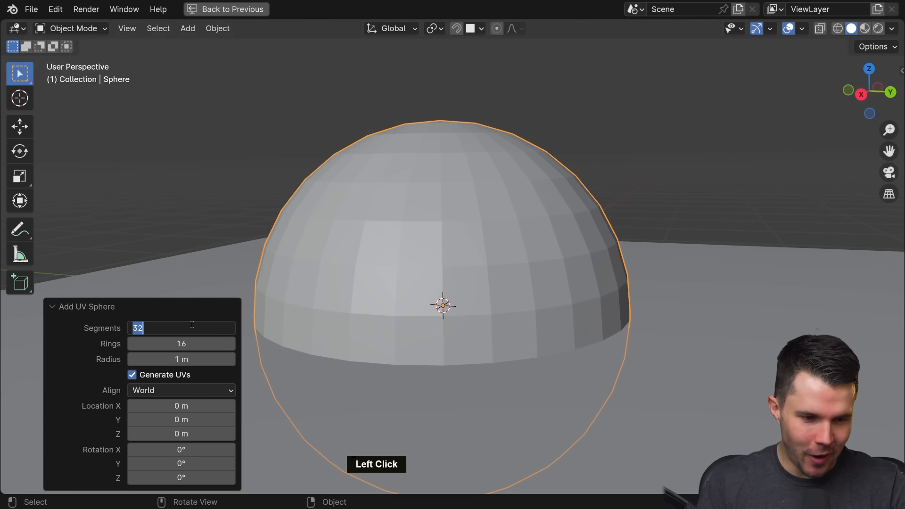
pyautogui.write('12')
pyautogui.press('Return')
pyautogui.click(200, 342)
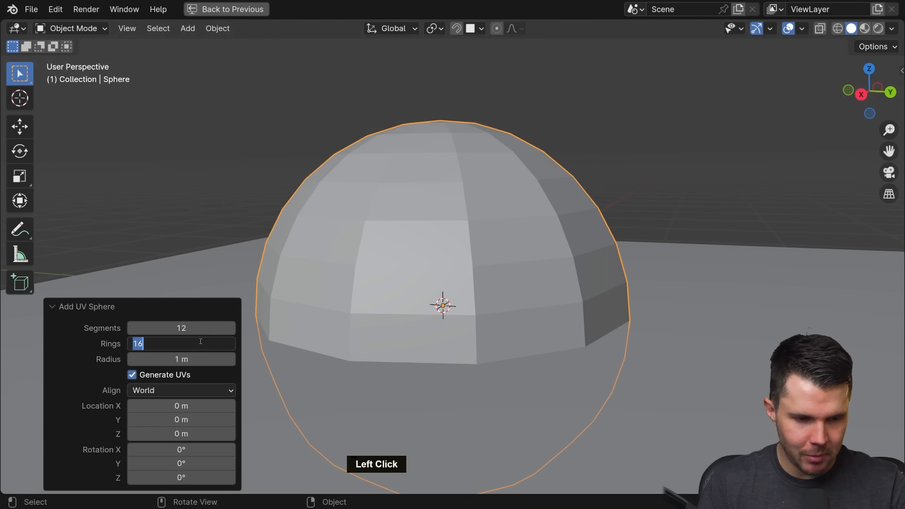
pyautogui.write('8')
pyautogui.press('Return')
pyautogui.moveTo(472, 189); pyautogui.dragTo(472, 213, button='middle')
pyautogui.scroll(-3, 465, 214)
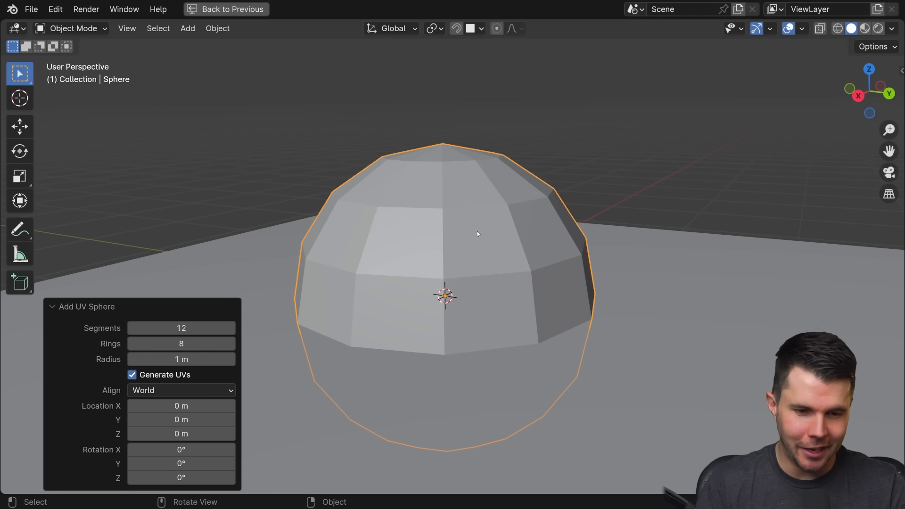
pyautogui.moveTo(484, 206); pyautogui.dragTo(325, 307, button='middle')
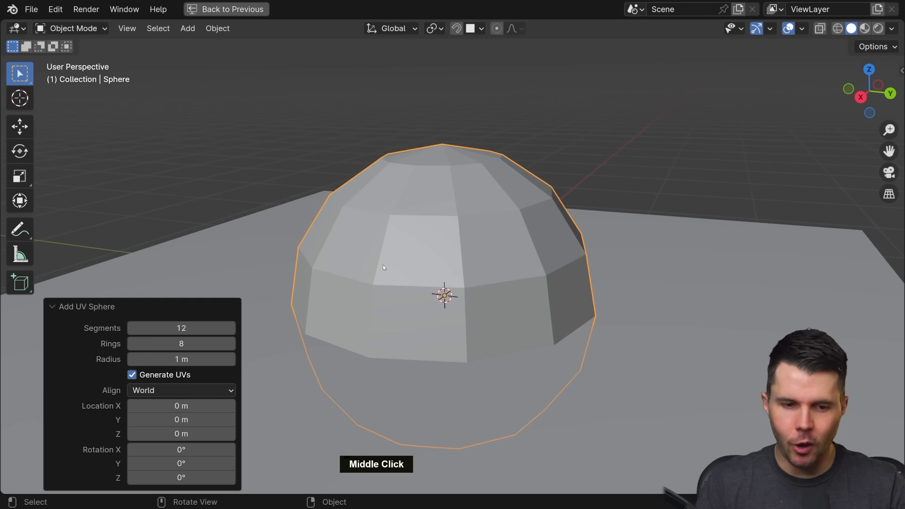
pyautogui.moveTo(383, 267); pyautogui.dragTo(288, 298, button='middle')
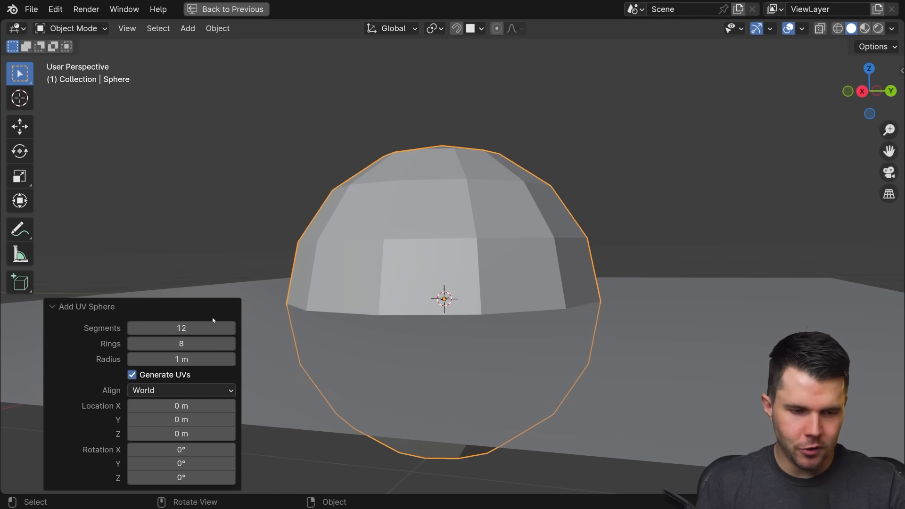
# Step: Set the UV sphere's radius to 0.01 m, checking its size against the points on the donut
pyautogui.click(186, 360)
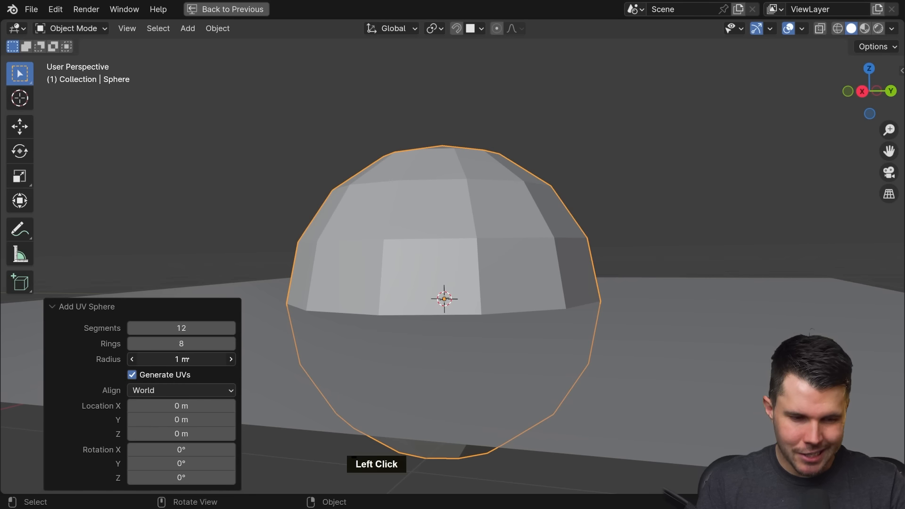
pyautogui.moveTo(186, 359); pyautogui.dragTo(164, 360)
pyautogui.scroll(6, 549, 335)
pyautogui.moveTo(559, 246); pyautogui.dragTo(451, 331, button='middle')
pyautogui.scroll(1, 410, 288)
pyautogui.scroll(1, 452, 331)
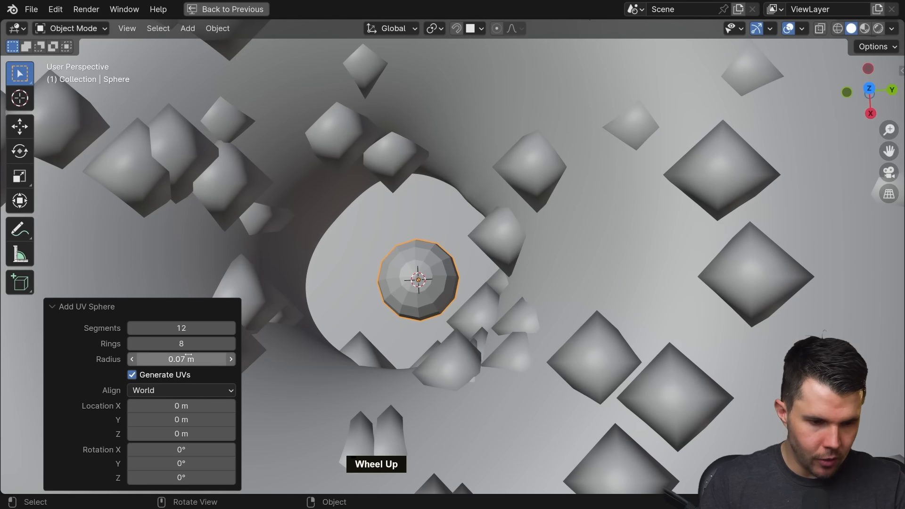
pyautogui.click(185, 359)
pyautogui.moveTo(144, 358); pyautogui.dragTo(150, 359)
pyautogui.write('1')
pyautogui.click(370, 288)
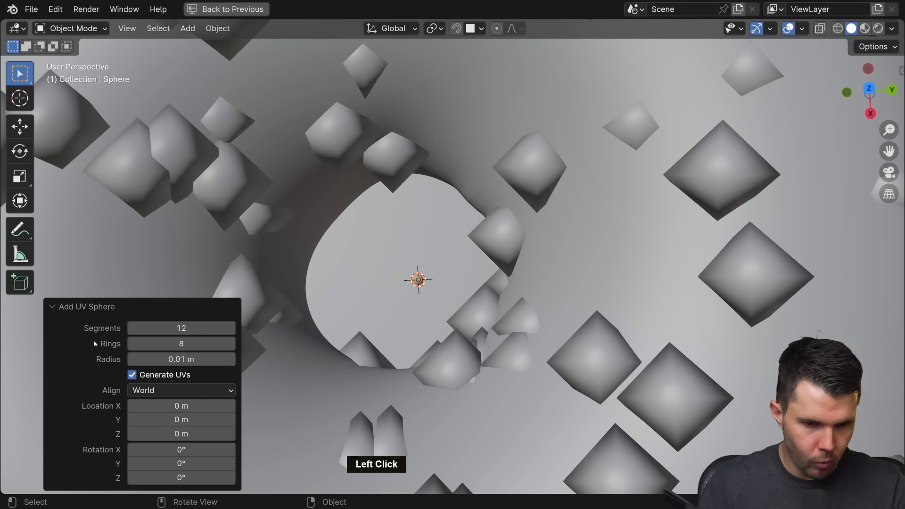
# Step: Select the donut's icing and restore the maximized viewport to the split layout with the node editor
pyautogui.scroll(-2, 369, 288)
pyautogui.moveTo(426, 284); pyautogui.dragTo(445, 193, button='middle')
pyautogui.scroll(-8, 445, 193)
pyautogui.moveTo(459, 264); pyautogui.dragTo(492, 243, button='middle')
pyautogui.scroll(3, 492, 250)
pyautogui.click(495, 283)
pyautogui.hotkey('ctrl', 'space')
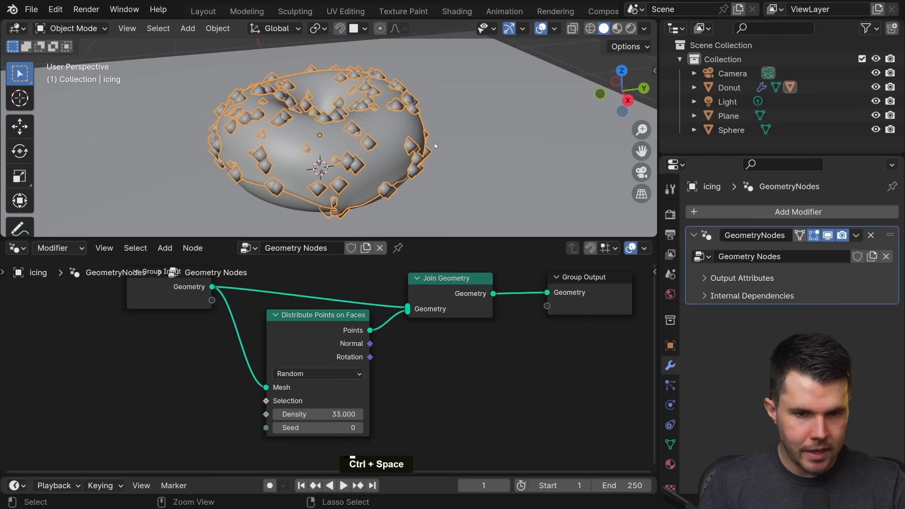
# Step: Pin the icing's Geometry Nodes tree in the node editor and select the ground plane
pyautogui.click(458, 125)
pyautogui.scroll(-5, 473, 126)
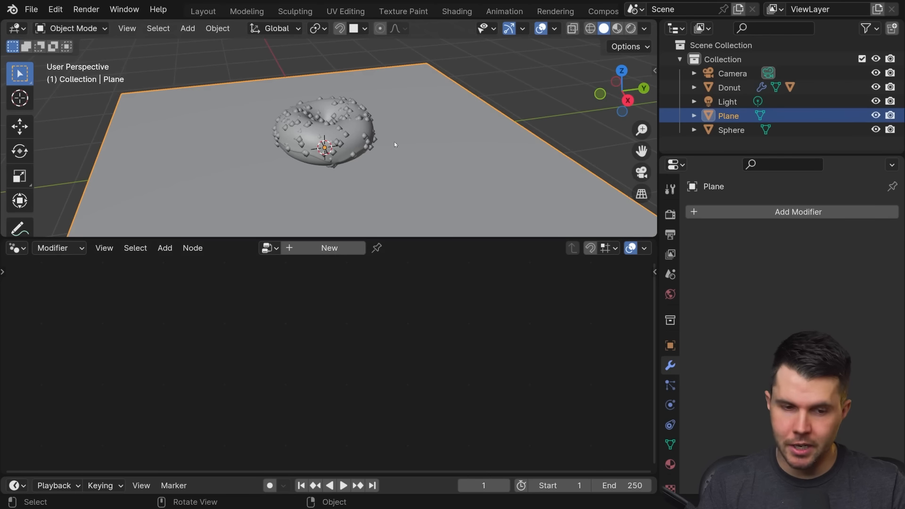
pyautogui.click(362, 140)
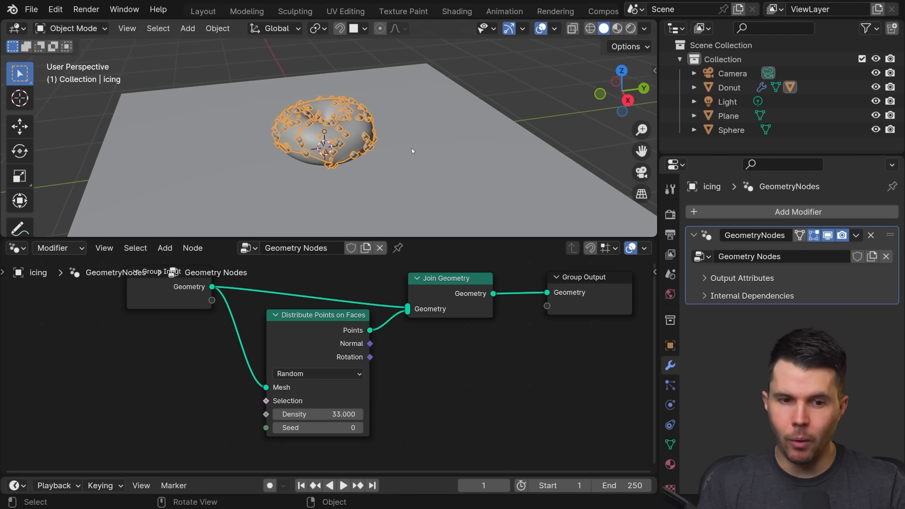
pyautogui.scroll(1, 398, 261)
pyautogui.click(398, 248)
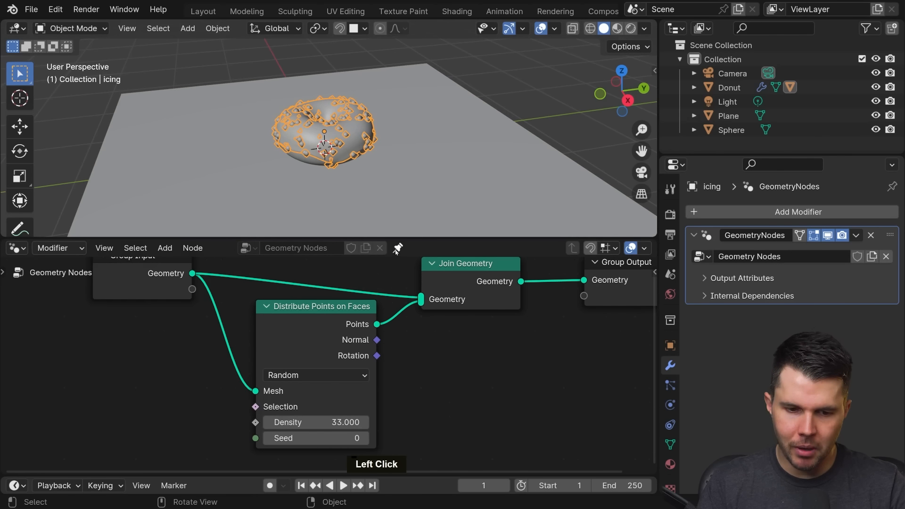
pyautogui.click(433, 137)
pyautogui.doubleClick(447, 120)
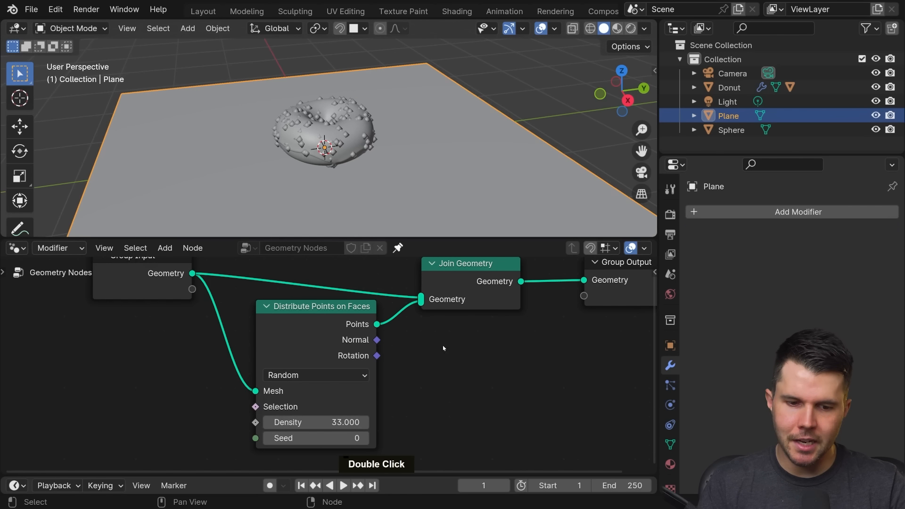
# Step: Examine the points distributed over the donut's icing alongside the pinned node tree
pyautogui.scroll(-1, 425, 352)
pyautogui.scroll(-1, 380, 347)
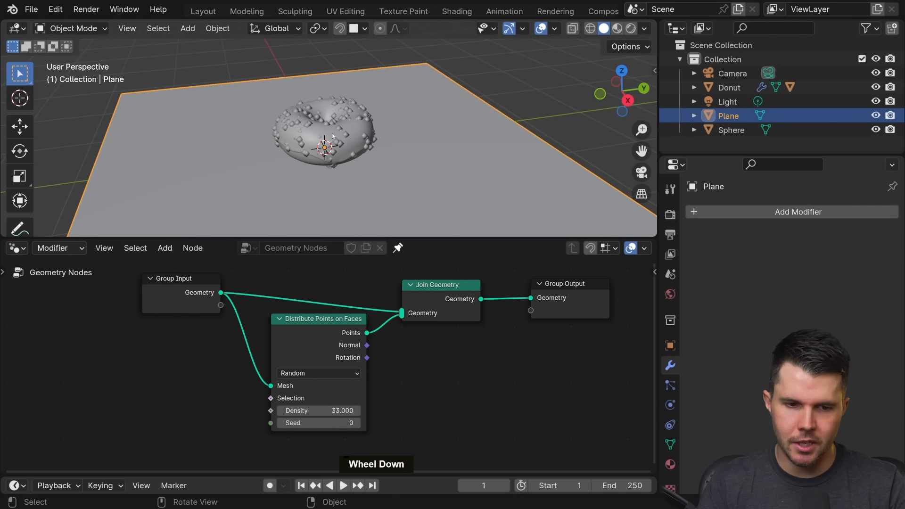
pyautogui.moveTo(419, 364); pyautogui.dragTo(395, 364, button='middle')
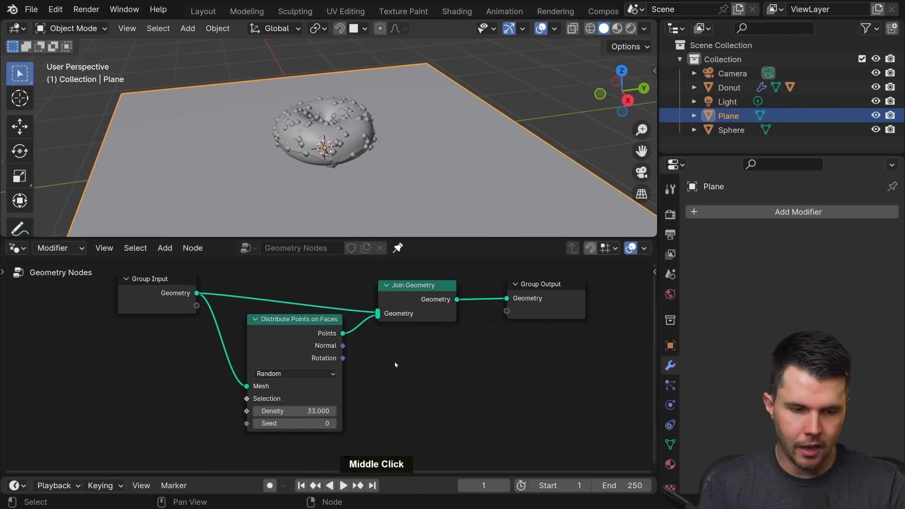
pyautogui.scroll(4, 423, 155)
pyautogui.moveTo(418, 335); pyautogui.dragTo(422, 312, button='middle')
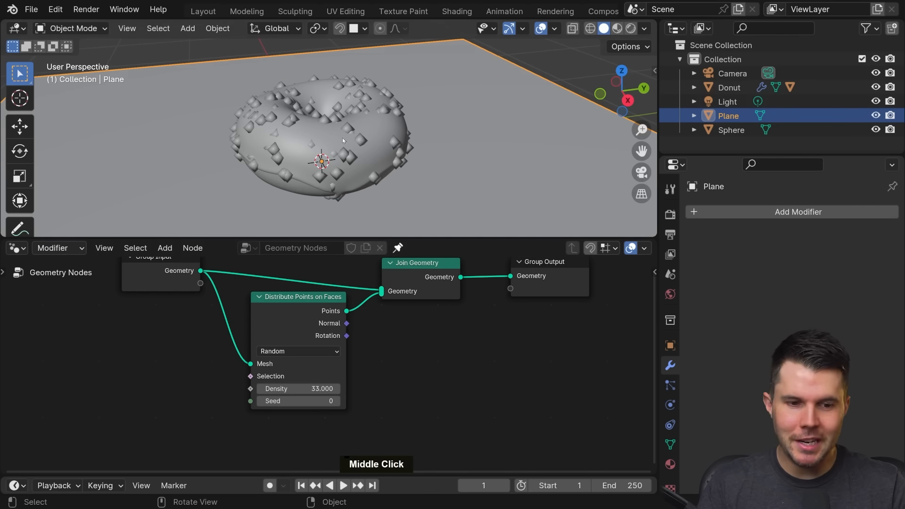
pyautogui.scroll(3, 359, 197)
pyautogui.moveTo(346, 159); pyautogui.dragTo(349, 181, button='middle')
pyautogui.scroll(-6, 359, 197)
pyautogui.moveTo(437, 177); pyautogui.dragTo(431, 152, button='middle')
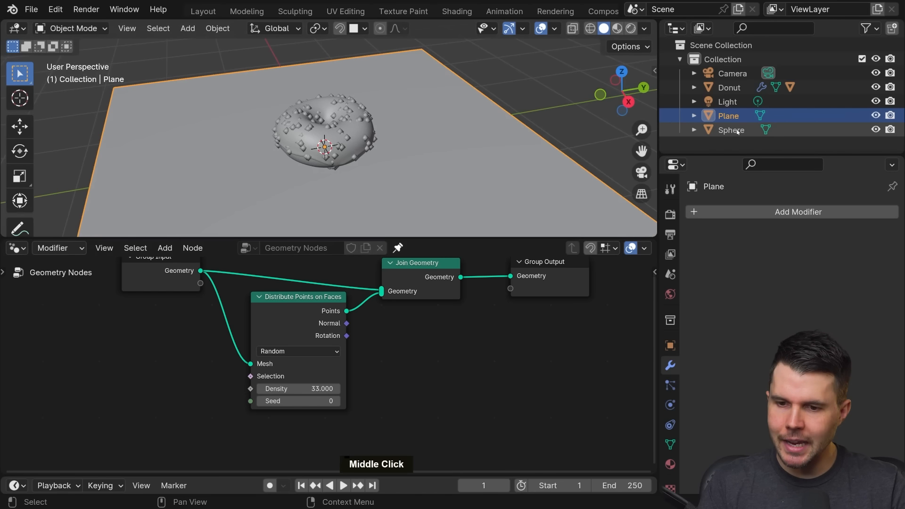
# Step: Bring the Sphere object into the node tree as an Object Info node, placed below Distribute Points on Faces
pyautogui.moveTo(737, 131); pyautogui.dragTo(191, 366)
pyautogui.scroll(-2, 310, 320)
pyautogui.moveTo(310, 320); pyautogui.dragTo(272, 338, button='middle')
pyautogui.press('g')
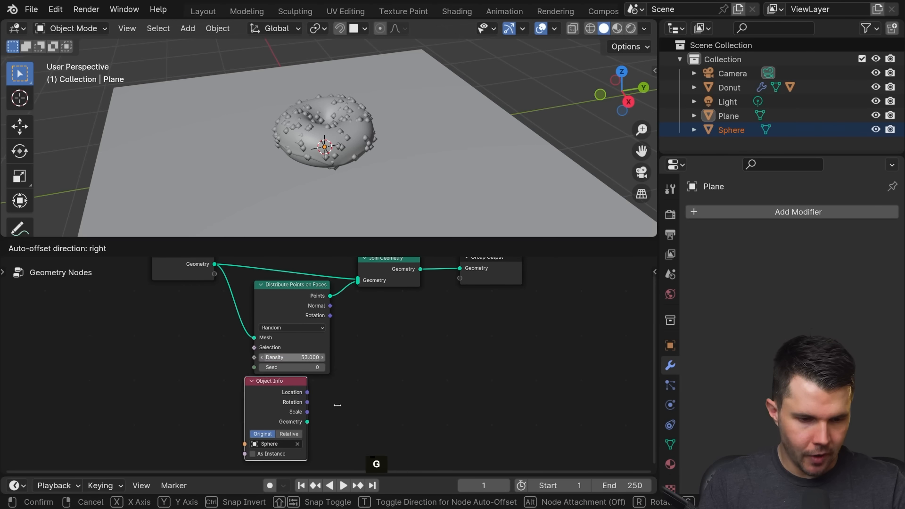
pyautogui.click(341, 408)
pyautogui.moveTo(376, 339); pyautogui.dragTo(378, 371, button='middle')
# Step: Move the Join Geometry and Group Output nodes away from Distribute Points on Faces and enlarge the node editor
pyautogui.moveTo(486, 347); pyautogui.dragTo(399, 284)
pyautogui.moveTo(427, 315); pyautogui.dragTo(398, 295, button='middle')
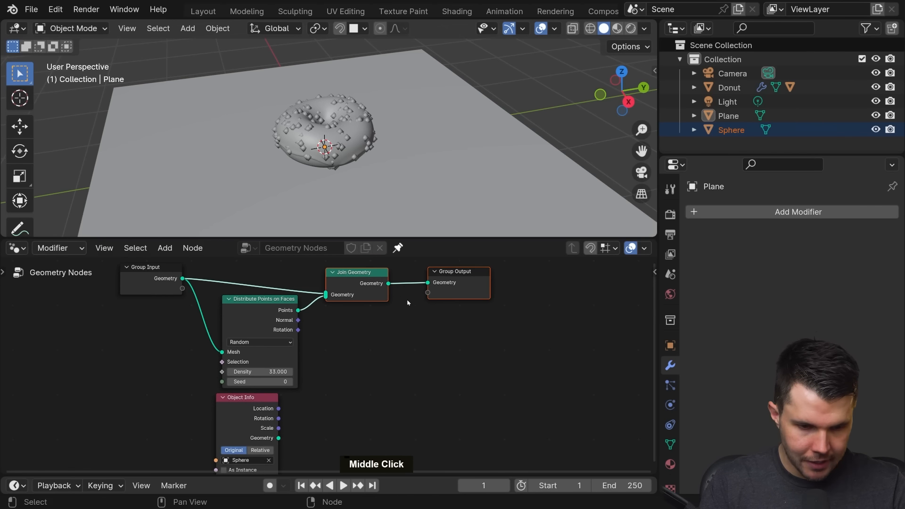
pyautogui.press('g')
pyautogui.click(511, 306)
pyautogui.moveTo(513, 237); pyautogui.dragTo(513, 191)
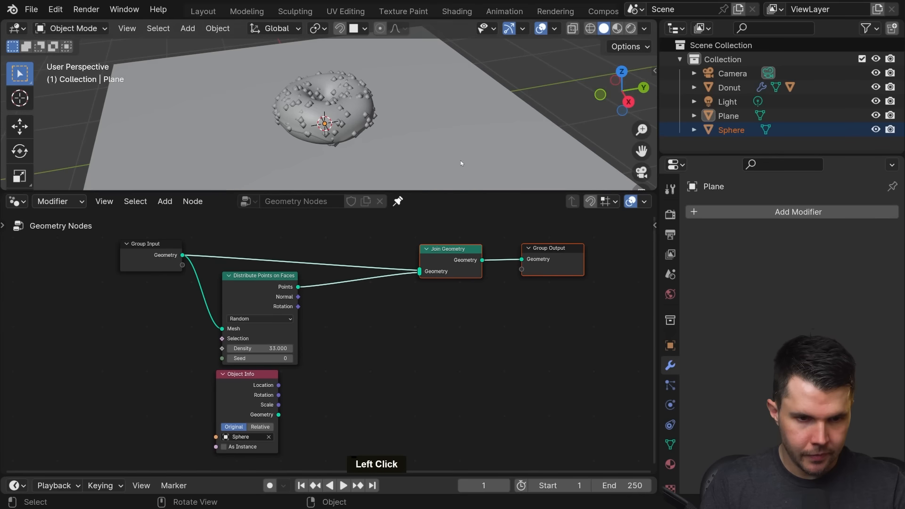
# Step: Nudge the Sphere's Object Info node into line beneath the Distribute Points on Faces node and leave it selected
pyautogui.scroll(4, 424, 118)
pyautogui.scroll(1, 276, 357)
pyautogui.moveTo(276, 356); pyautogui.dragTo(290, 355)
pyautogui.moveTo(328, 305); pyautogui.dragTo(310, 334, button='middle')
pyautogui.scroll(2, 325, 343)
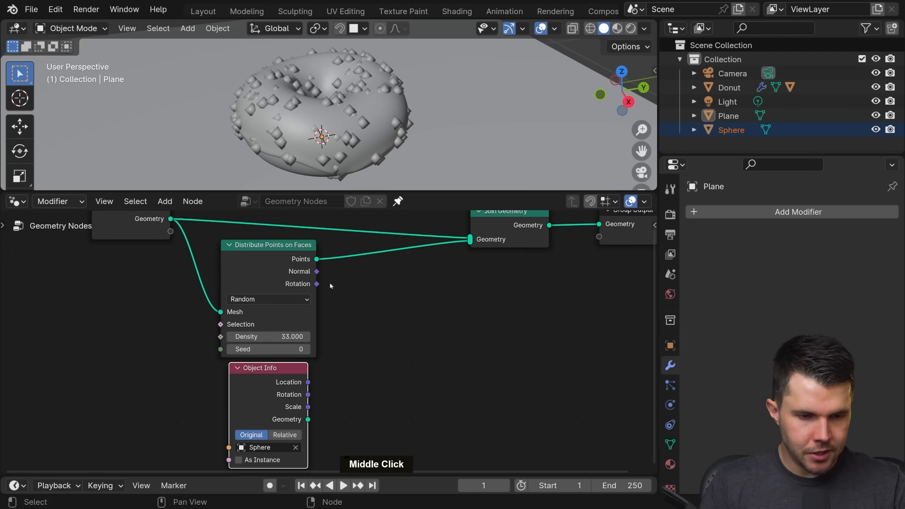
pyautogui.moveTo(330, 285); pyautogui.dragTo(331, 293, button='middle')
pyautogui.click(286, 278)
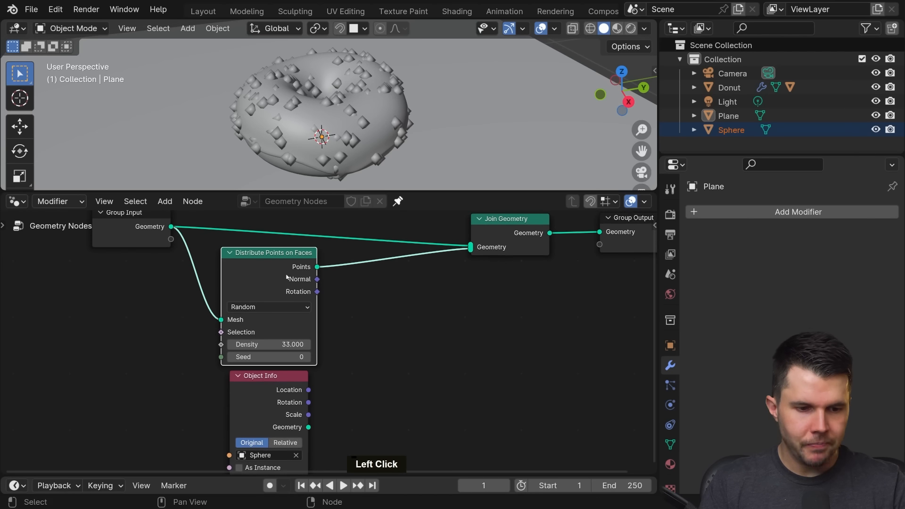
pyautogui.click(284, 425)
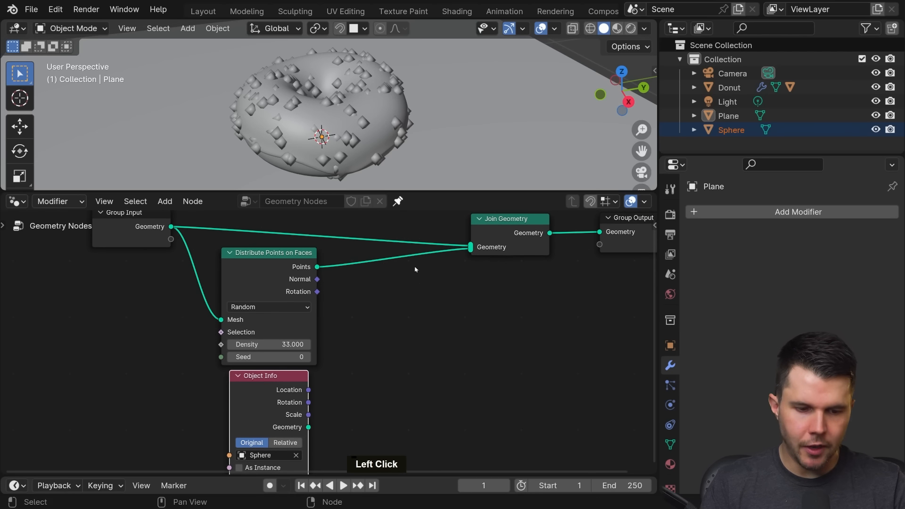
# Step: Add an Instance on Points node and insert it between Distribute Points on Faces and Join Geometry
pyautogui.hotkey('shift', 'a')
pyautogui.moveTo(360, 253)
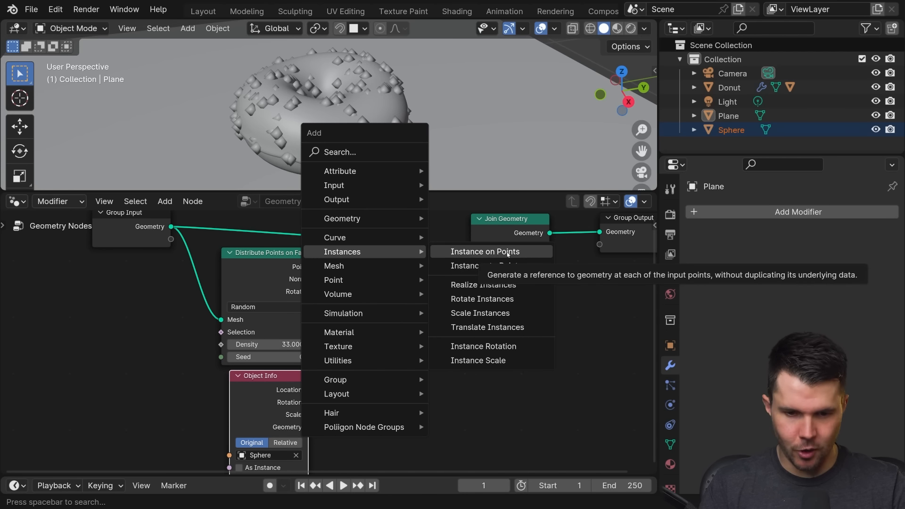
pyautogui.click(508, 253)
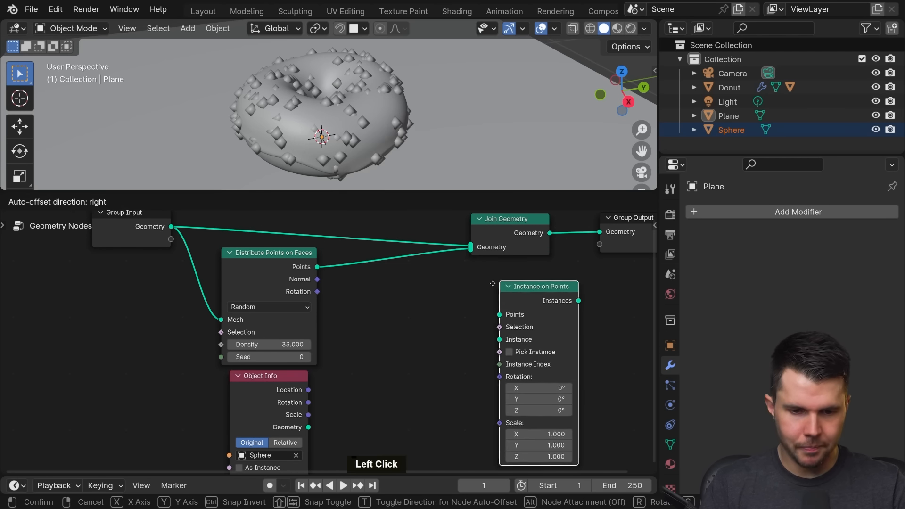
pyautogui.click(246, 257)
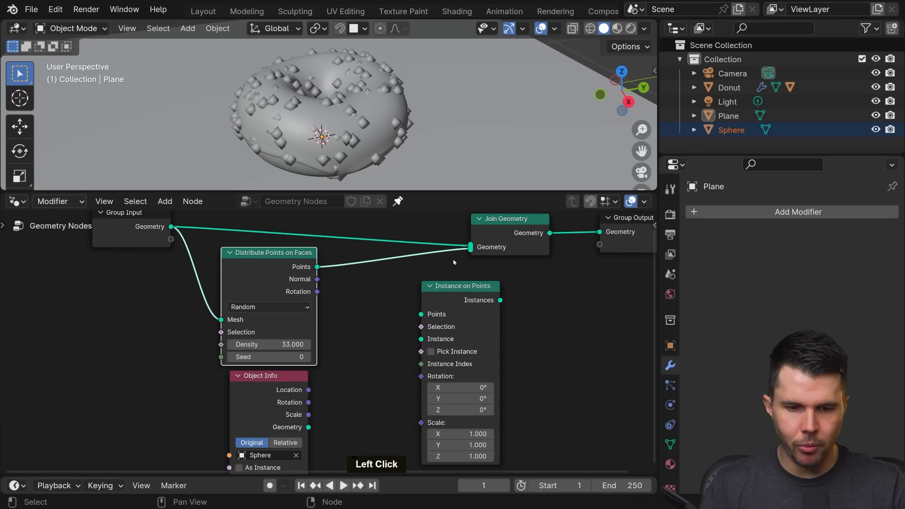
pyautogui.moveTo(520, 236); pyautogui.dragTo(538, 236)
pyautogui.click(464, 291)
pyautogui.press('g')
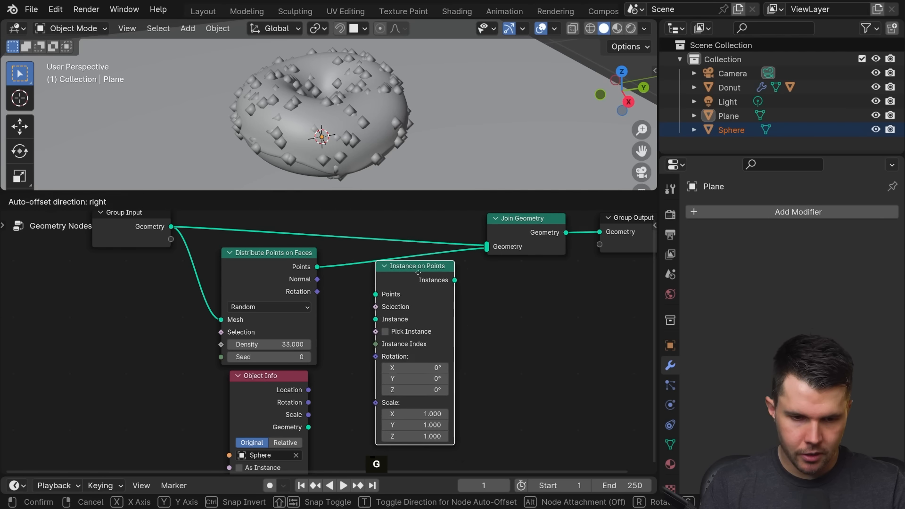
pyautogui.click(409, 266)
pyautogui.moveTo(431, 289); pyautogui.dragTo(478, 264, button='middle')
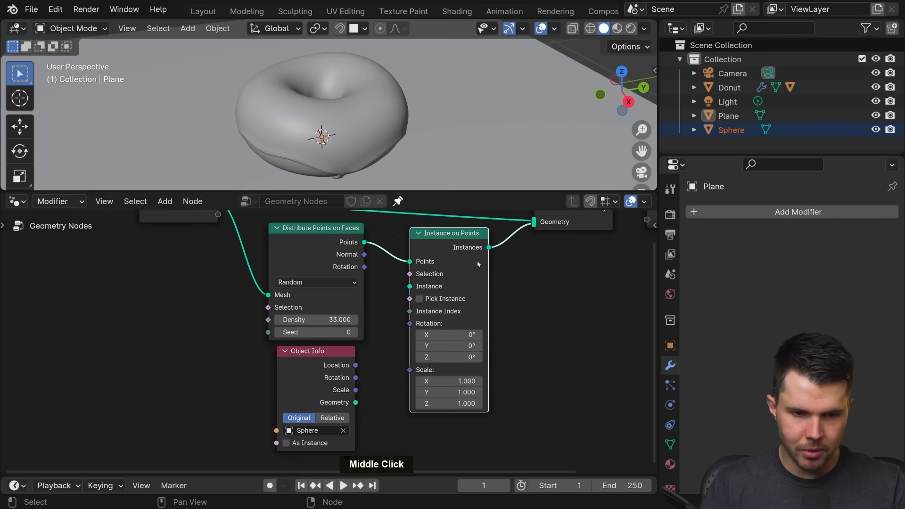
pyautogui.scroll(1, 415, 328)
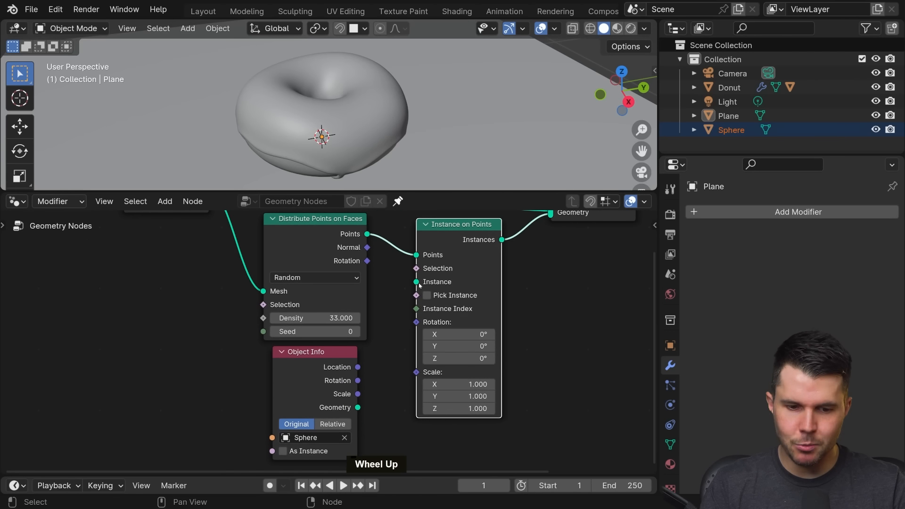
pyautogui.scroll(1, 434, 297)
pyautogui.moveTo(434, 278); pyautogui.dragTo(372, 291, button='middle')
pyautogui.scroll(-1, 387, 293)
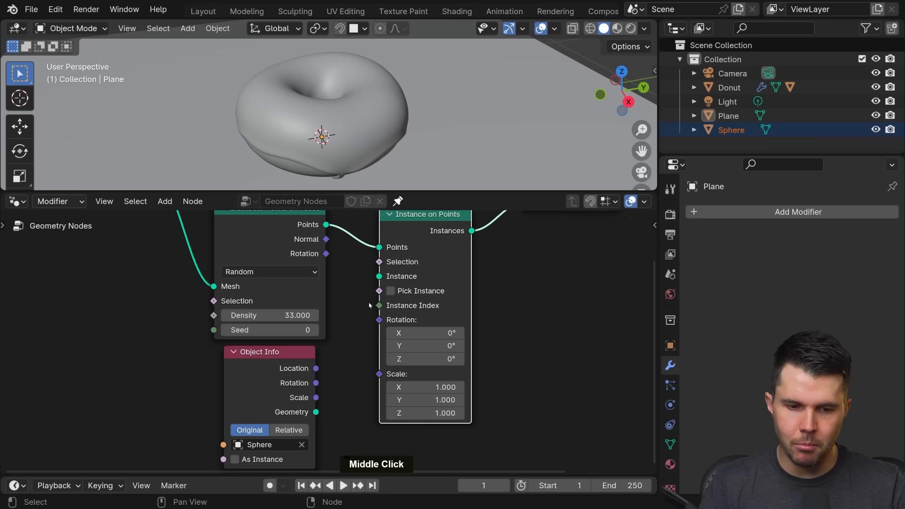
# Step: Connect the Sphere's Object Info Geometry output to the Instance input of the Instance on Points node
pyautogui.scroll(-1, 324, 410)
pyautogui.moveTo(317, 408); pyautogui.dragTo(375, 281)
pyautogui.scroll(4, 389, 115)
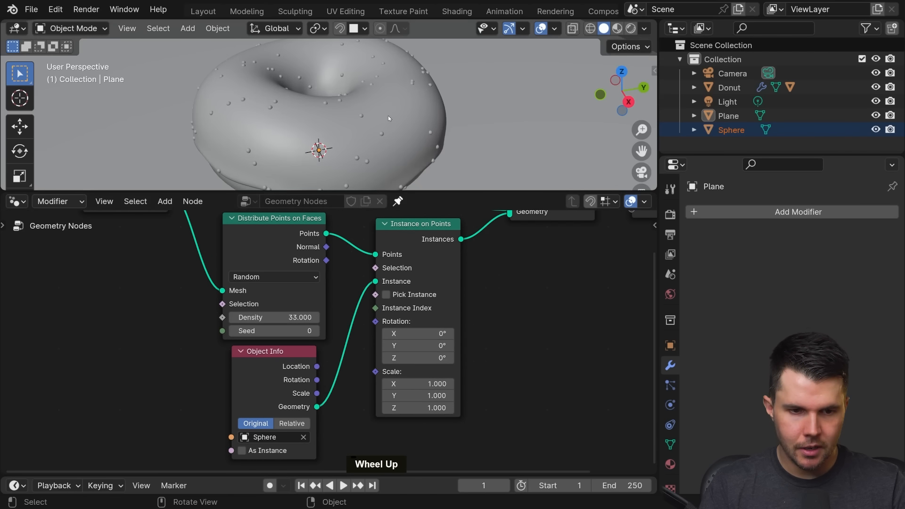
pyautogui.moveTo(380, 111); pyautogui.dragTo(493, 88, button='middle')
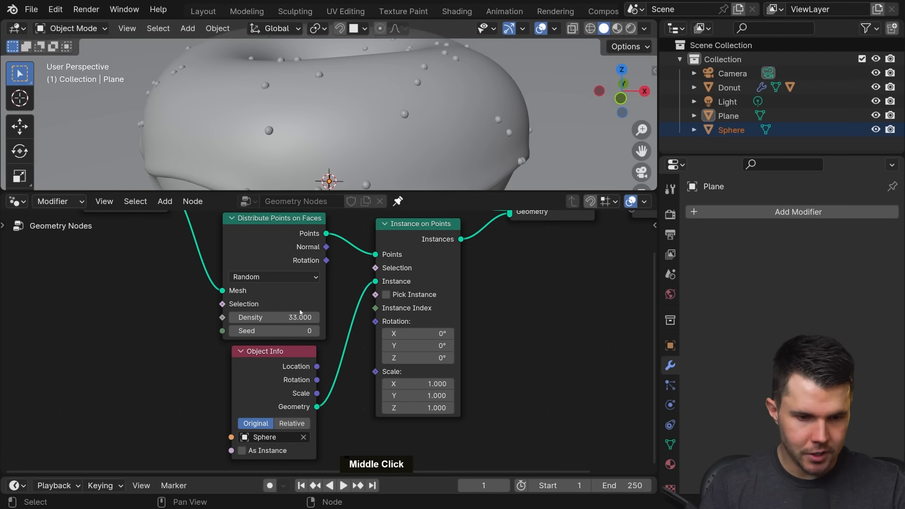
# Step: Raise the Distribute Points on Faces density to about 1115.9, render a test image of the donut and close the render
pyautogui.moveTo(273, 314); pyautogui.dragTo(372, 315)
pyautogui.scroll(-2, 364, 110)
pyautogui.scroll(-3, 364, 110)
pyautogui.moveTo(365, 111); pyautogui.dragTo(495, 128, button='middle')
pyautogui.press('F12')
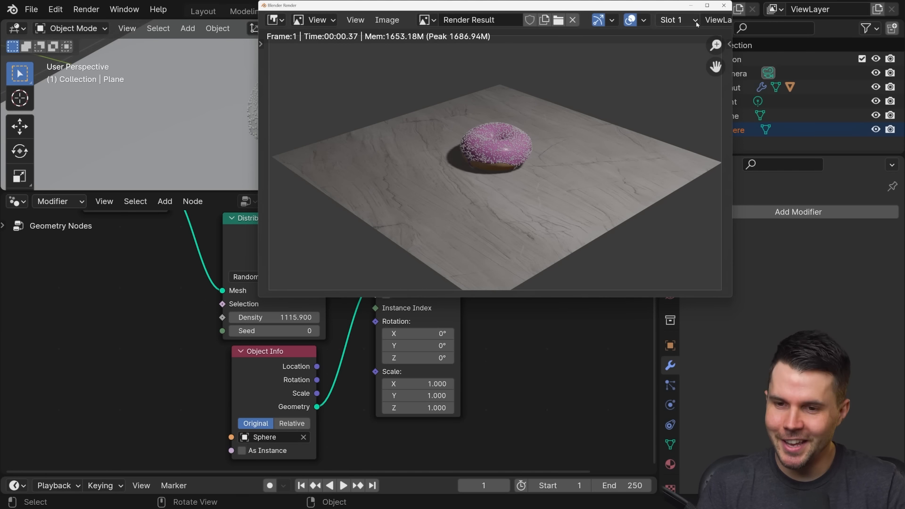
pyautogui.click(722, 7)
# Step: Raise the Distribute Points on Faces density to about 3841.7 and check the spheres around the icing for overlaps
pyautogui.scroll(5, 386, 137)
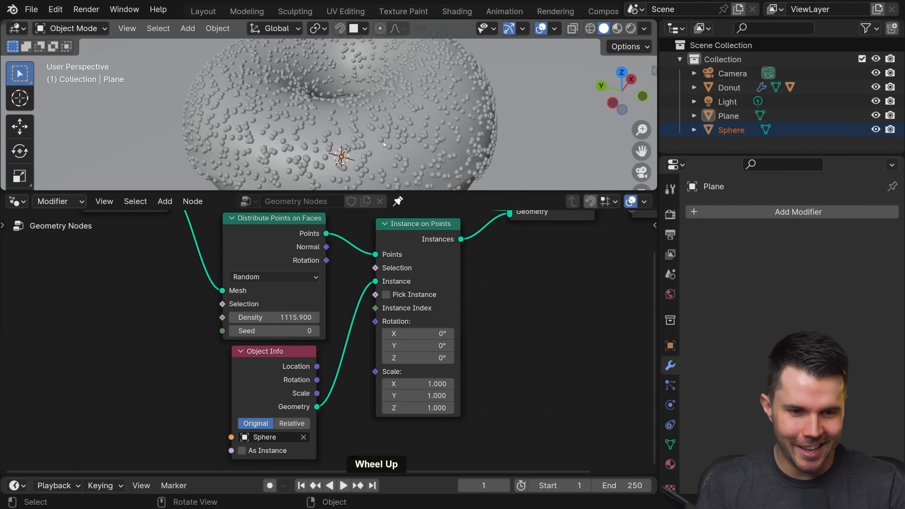
pyautogui.moveTo(385, 138); pyautogui.dragTo(351, 296, button='middle')
pyautogui.moveTo(302, 331); pyautogui.dragTo(380, 331)
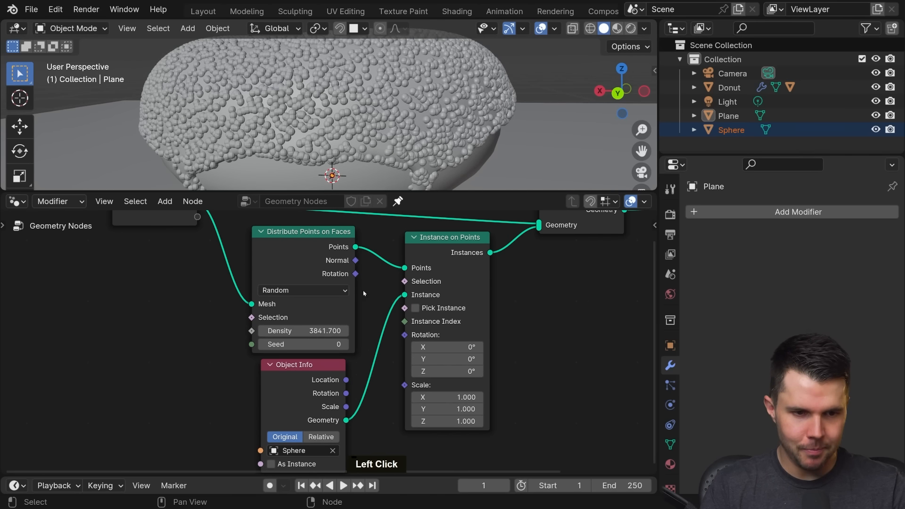
pyautogui.moveTo(379, 136); pyautogui.dragTo(383, 129, button='middle')
pyautogui.scroll(8, 383, 129)
pyautogui.moveTo(323, 126); pyautogui.dragTo(222, 185, button='middle')
pyautogui.keyDown('ctrl'); pyautogui.moveTo(398, 136); pyautogui.dragTo(416, 156, button='middle'); pyautogui.keyUp('ctrl')
pyautogui.scroll(3, 398, 104)
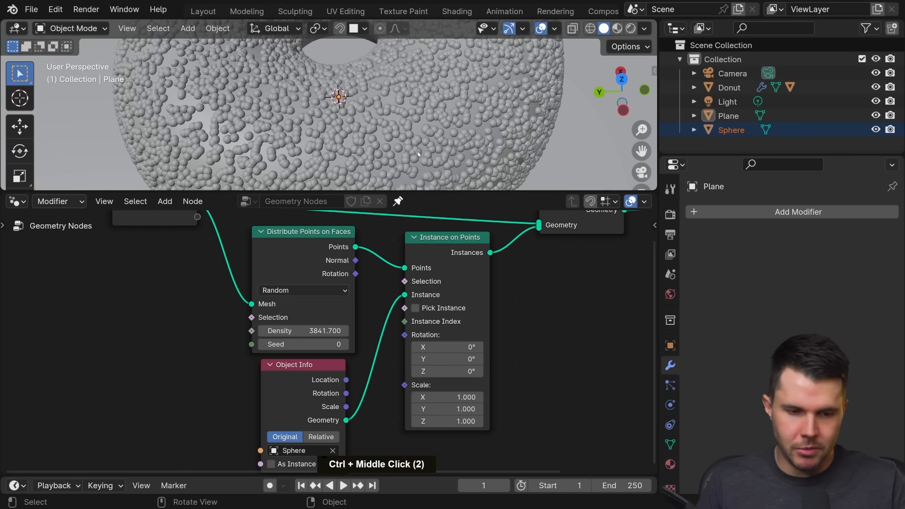
# Step: Shift the Distribute Points on Faces node slightly and set its distribution method to Poisson Disk
pyautogui.scroll(2, 371, 275)
pyautogui.moveTo(352, 264); pyautogui.dragTo(381, 286, button='middle')
pyautogui.click(326, 257)
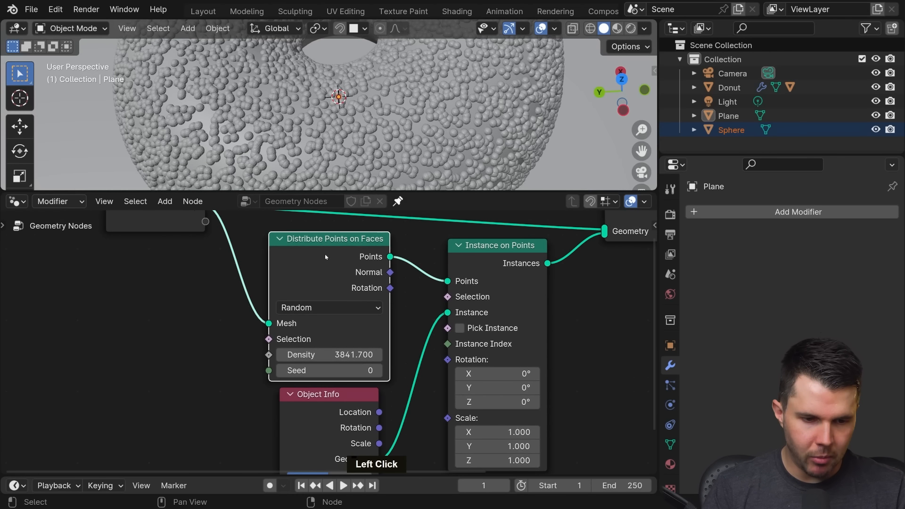
pyautogui.moveTo(325, 256); pyautogui.dragTo(334, 249)
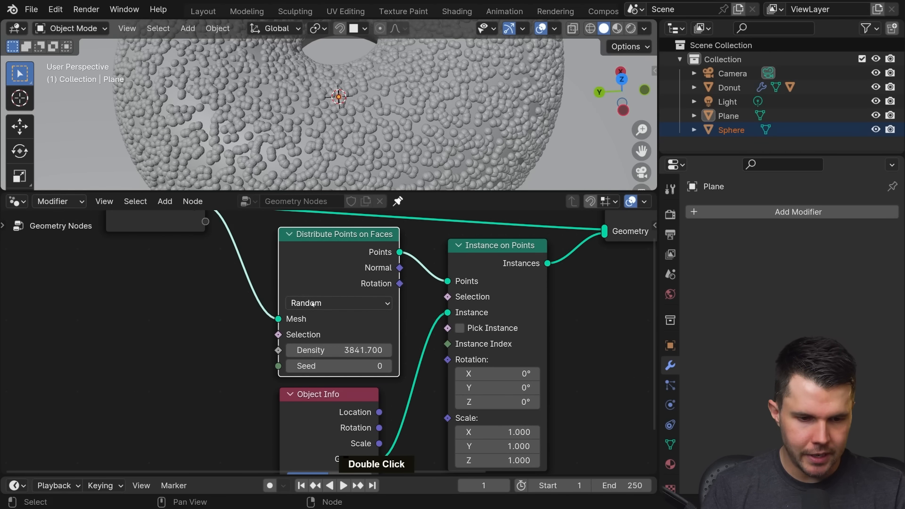
pyautogui.click(314, 304)
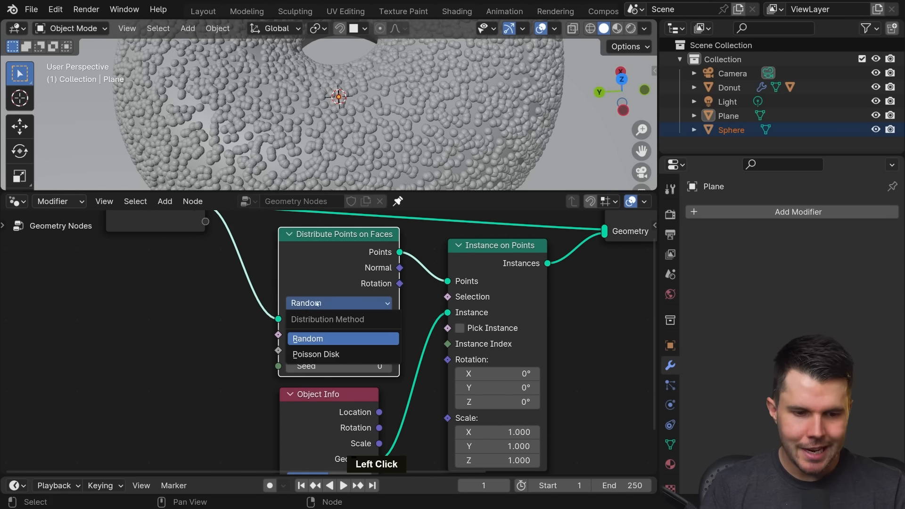
pyautogui.click(356, 354)
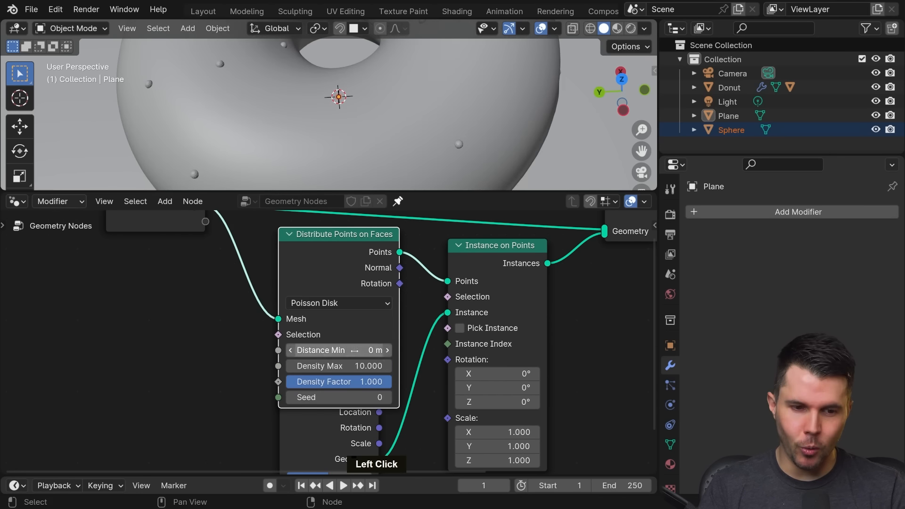
# Step: Move the Sphere's Object Info node down so it clears the enlarged Distribute Points on Faces node
pyautogui.scroll(-2, 395, 325)
pyautogui.moveTo(395, 325); pyautogui.dragTo(409, 240, button='middle')
pyautogui.click(373, 344)
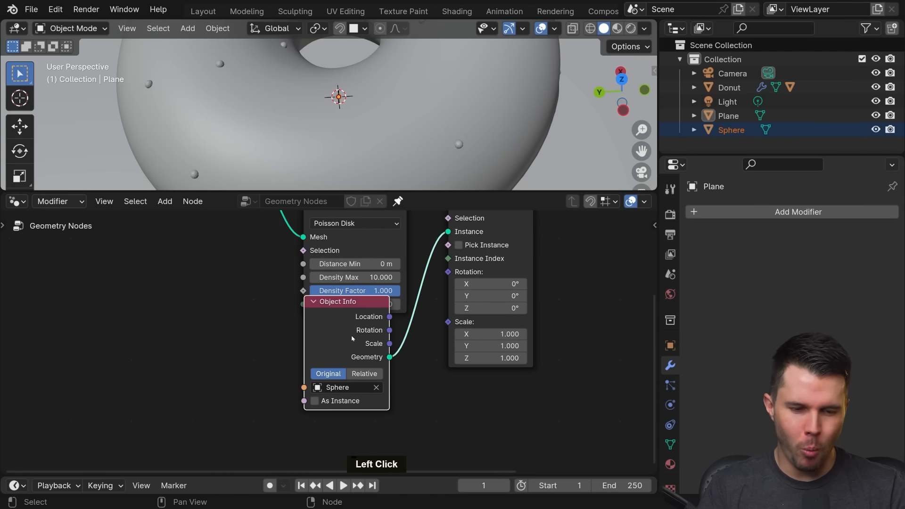
pyautogui.press('g')
pyautogui.click(372, 385)
# Step: Raise the Poisson Disk Density Max to about 3484.3
pyautogui.scroll(1, 382, 344)
pyautogui.scroll(1, 382, 345)
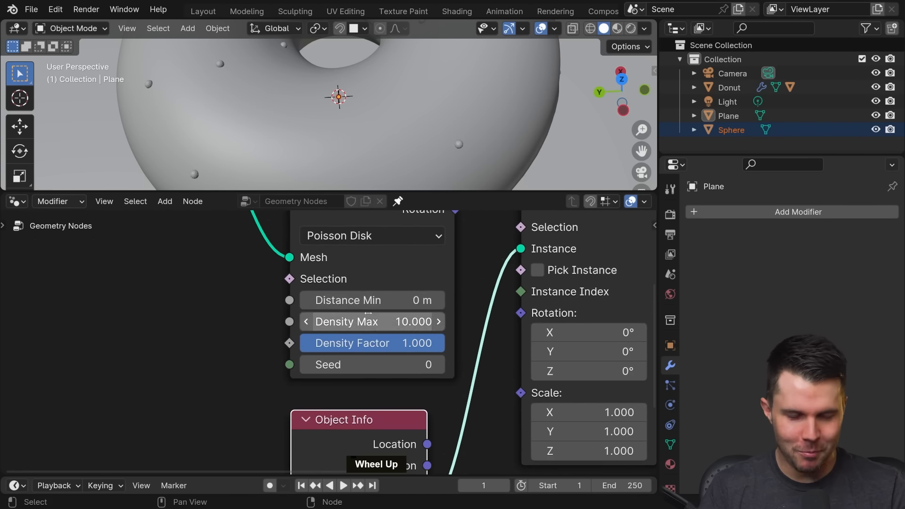
pyautogui.moveTo(381, 345); pyautogui.dragTo(360, 381, button='middle')
pyautogui.scroll(-2, 383, 126)
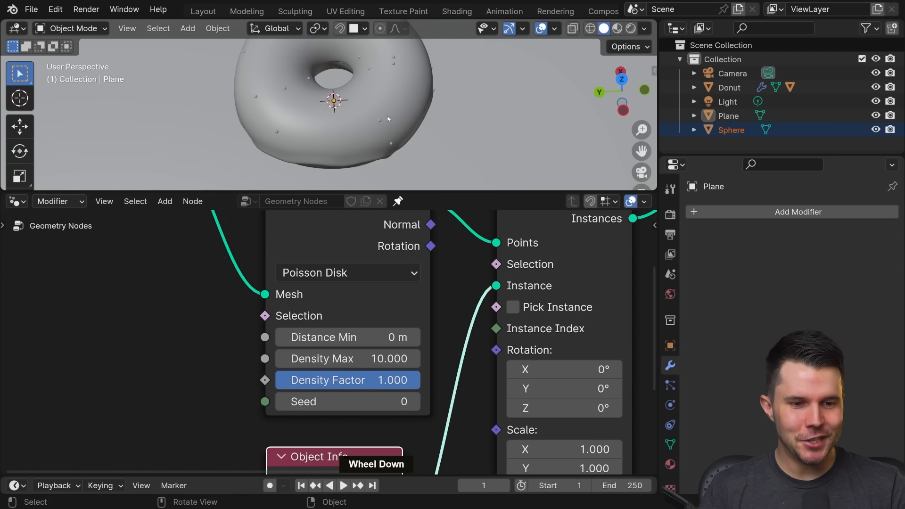
pyautogui.moveTo(383, 125); pyautogui.dragTo(518, 73, button='middle')
pyautogui.scroll(3, 519, 73)
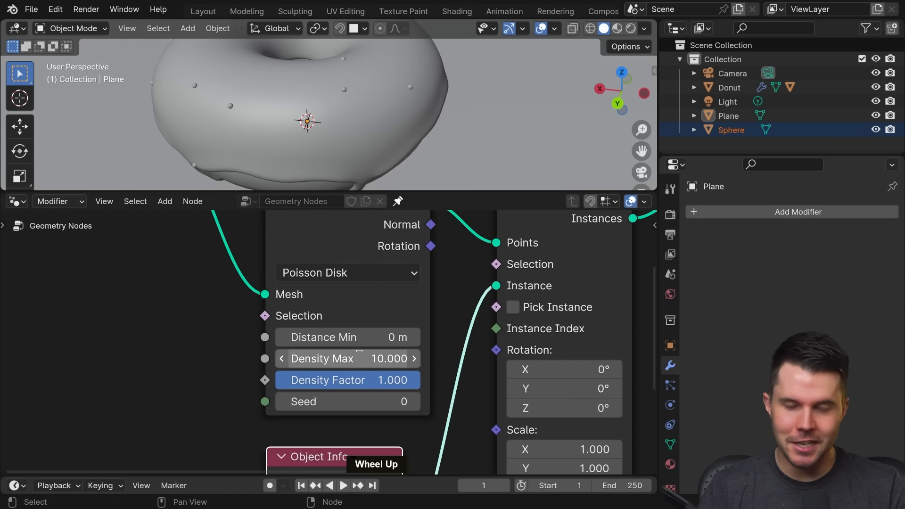
pyautogui.moveTo(344, 357); pyautogui.dragTo(526, 357)
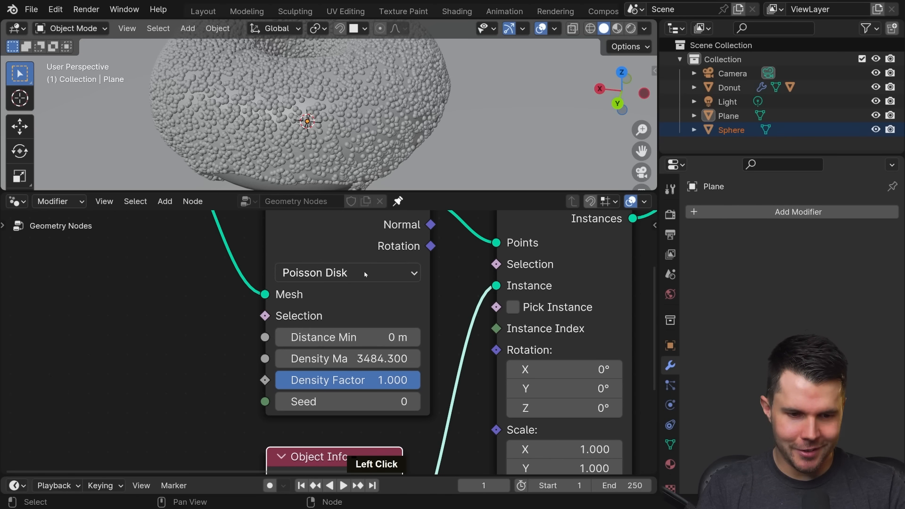
# Step: Set the Poisson Disk Distance Min to 0.01 m and check the spacing of the spheres up close
pyautogui.scroll(2, 314, 336)
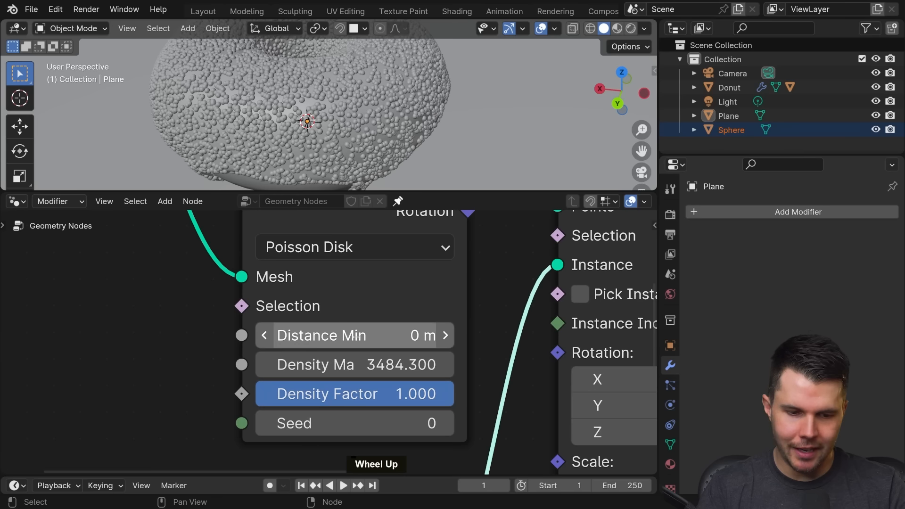
pyautogui.scroll(5, 394, 84)
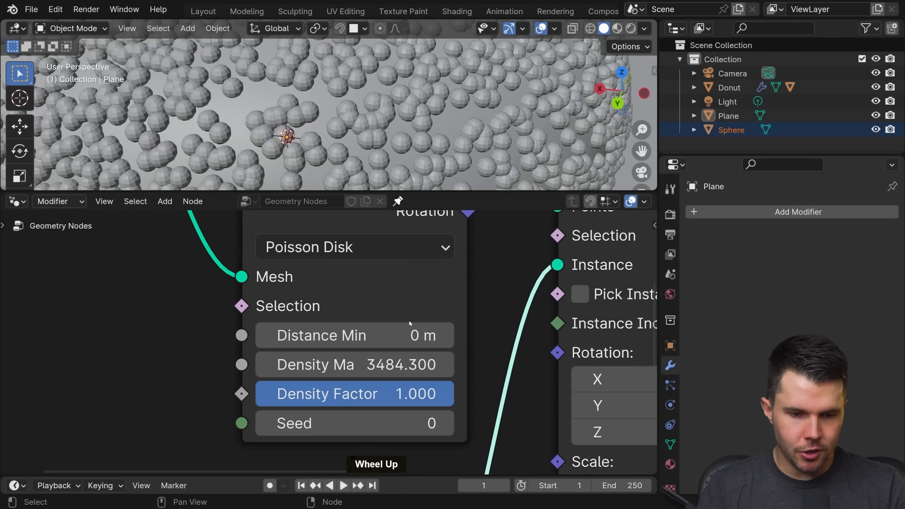
pyautogui.click(320, 334)
pyautogui.click(273, 335)
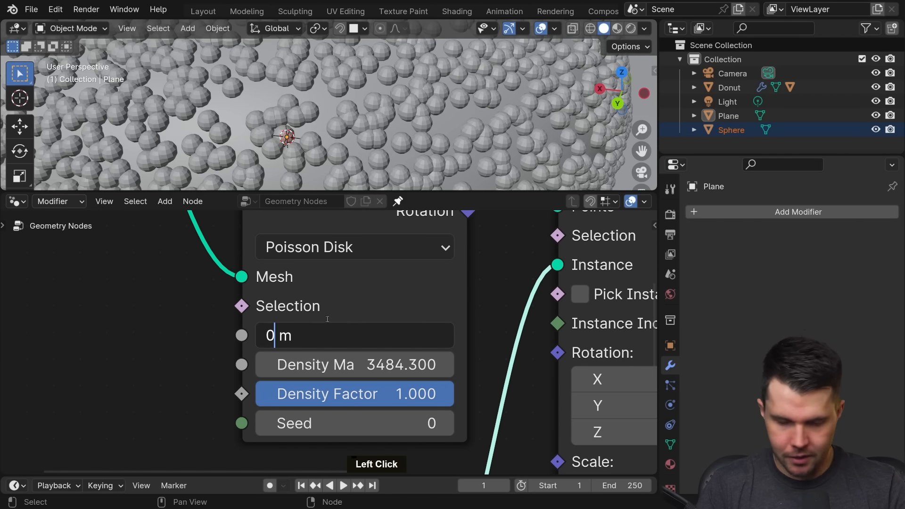
pyautogui.write('.01')
pyautogui.press('Return')
pyautogui.scroll(1, 371, 133)
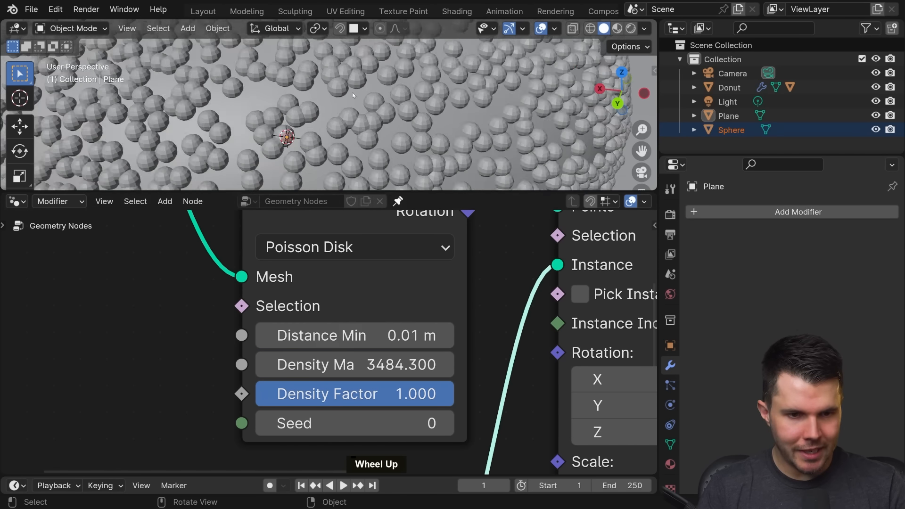
pyautogui.moveTo(353, 96); pyautogui.dragTo(357, 116, button='middle')
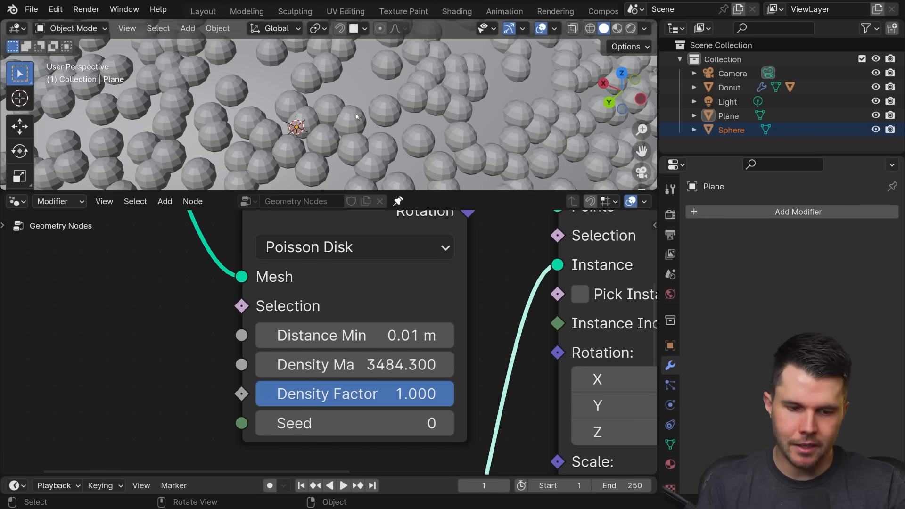
# Step: Increase Distance Min to 0.012 m and check the spacing between the spheres
pyautogui.click(377, 336)
pyautogui.click(303, 335)
pyautogui.click(297, 336)
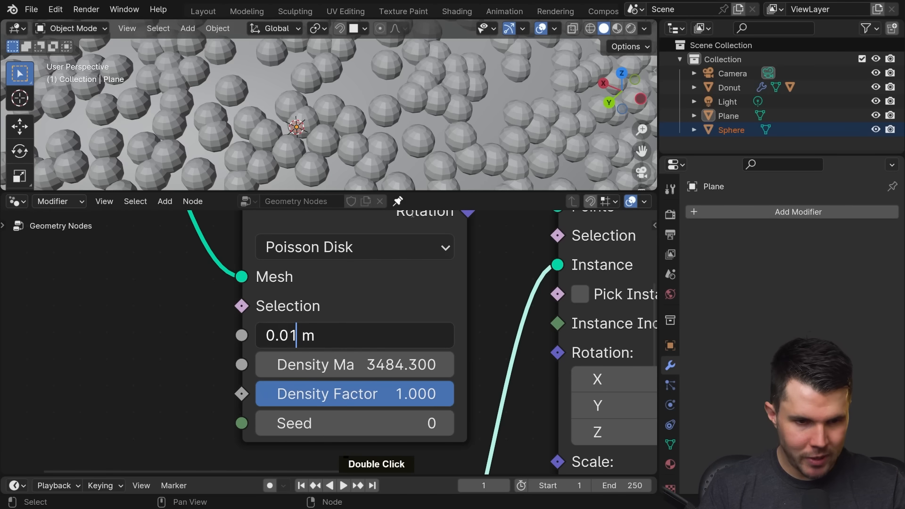
pyautogui.write('2')
pyautogui.press('Return')
pyautogui.moveTo(447, 141); pyautogui.dragTo(383, 118, button='middle')
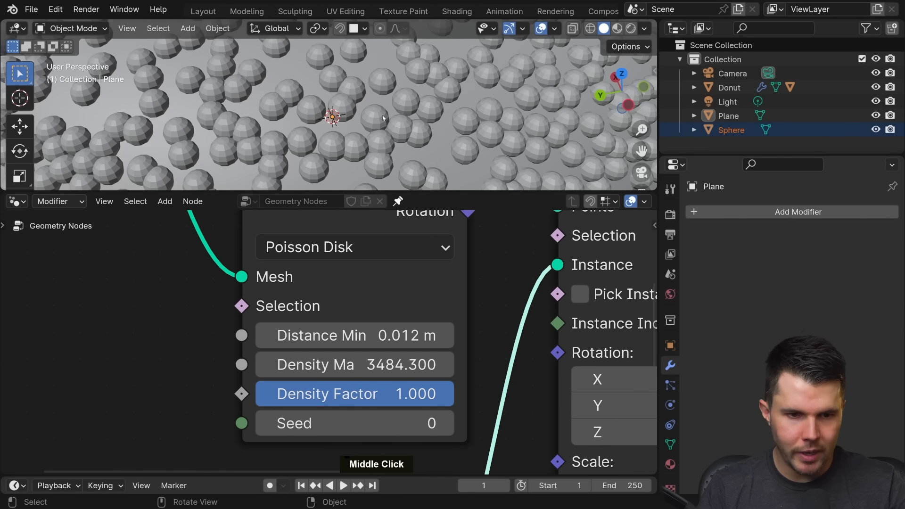
# Step: Increase Distance Min to 0.014 m and inspect the spheres around the donut's hole
pyautogui.doubleClick(321, 335)
pyautogui.moveTo(296, 335); pyautogui.dragTo(307, 335)
pyautogui.write('4')
pyautogui.press('Return')
pyautogui.moveTo(339, 122); pyautogui.dragTo(223, 146, button='middle')
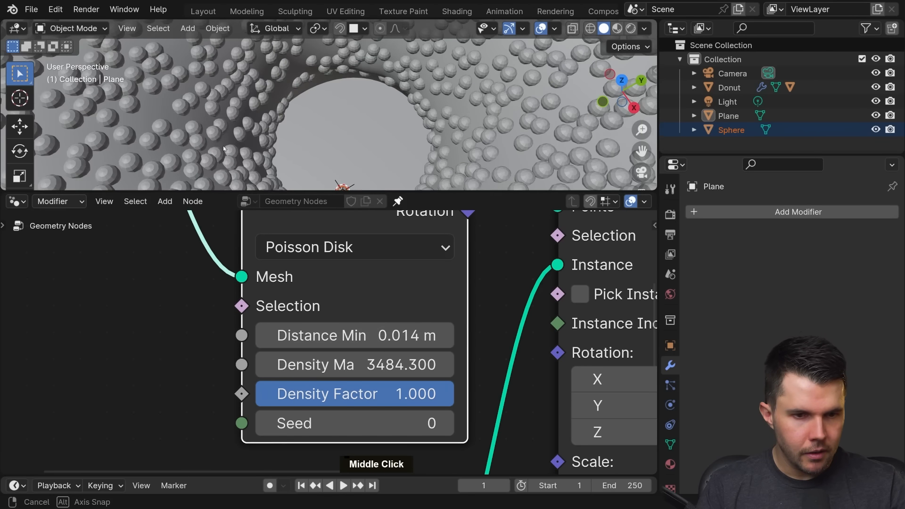
pyautogui.scroll(-3, 267, 124)
pyautogui.scroll(-2, 267, 125)
# Step: Increase Distance Min to 0.018 m to spread the spheres further apart on the icing
pyautogui.click(302, 335)
pyautogui.click(302, 335)
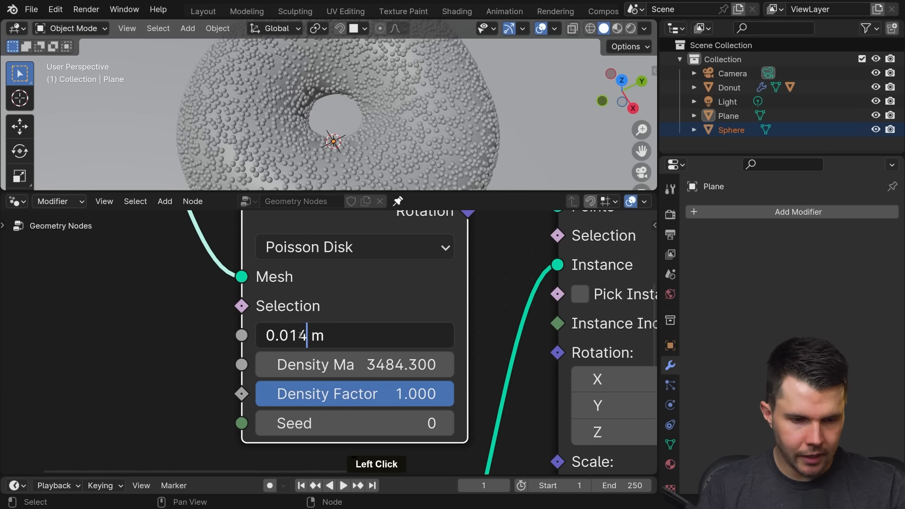
pyautogui.write('8')
pyautogui.press('Return')
pyautogui.moveTo(358, 100); pyautogui.dragTo(379, 121, button='middle')
# Step: Raise Density Max to about 3671.9 and inspect the sphere spacing up close
pyautogui.moveTo(358, 364); pyautogui.dragTo(391, 364)
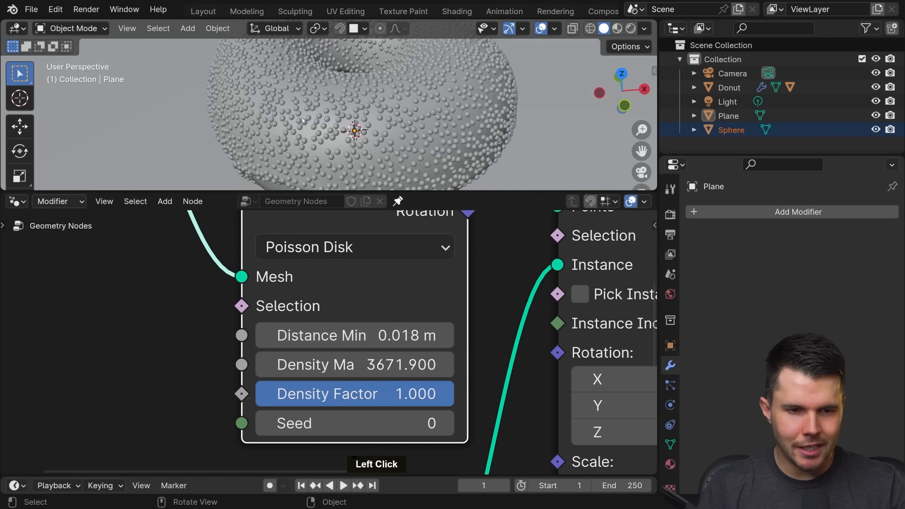
pyautogui.moveTo(367, 118); pyautogui.dragTo(380, 121, button='middle')
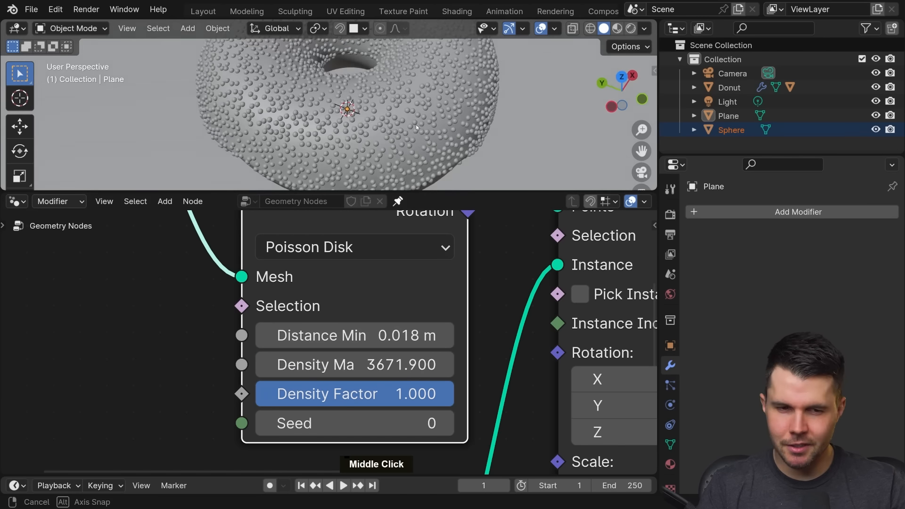
pyautogui.scroll(5, 389, 160)
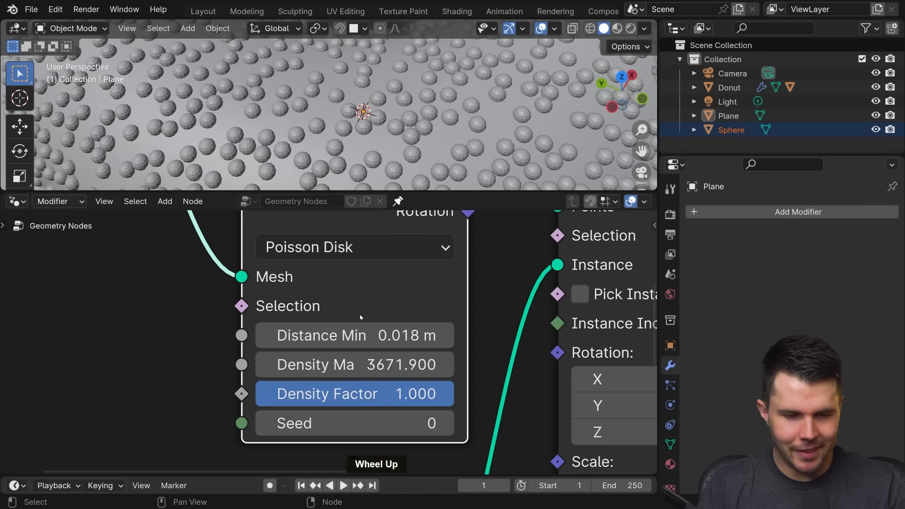
# Step: Reduce Distance Min to 0.012 m
pyautogui.click(349, 335)
pyautogui.click(306, 336)
pyautogui.moveTo(307, 335); pyautogui.dragTo(298, 335)
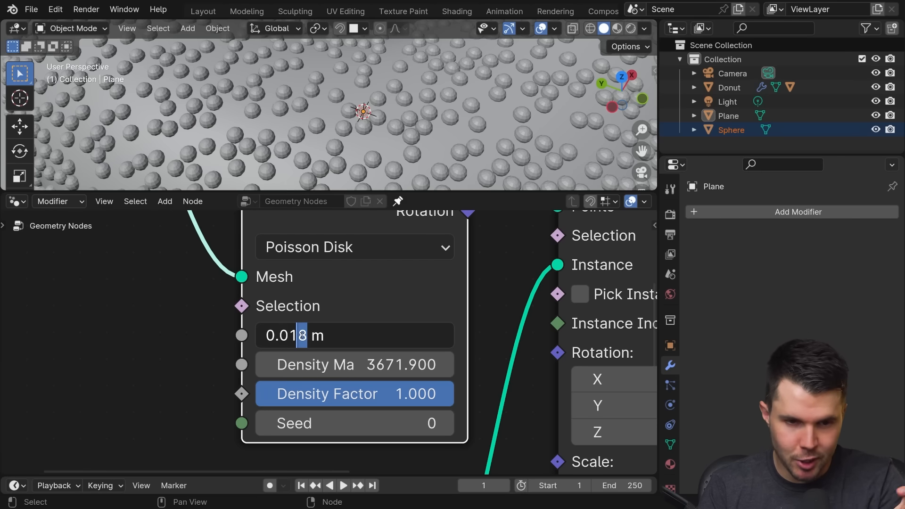
pyautogui.write('2')
pyautogui.press('Return')
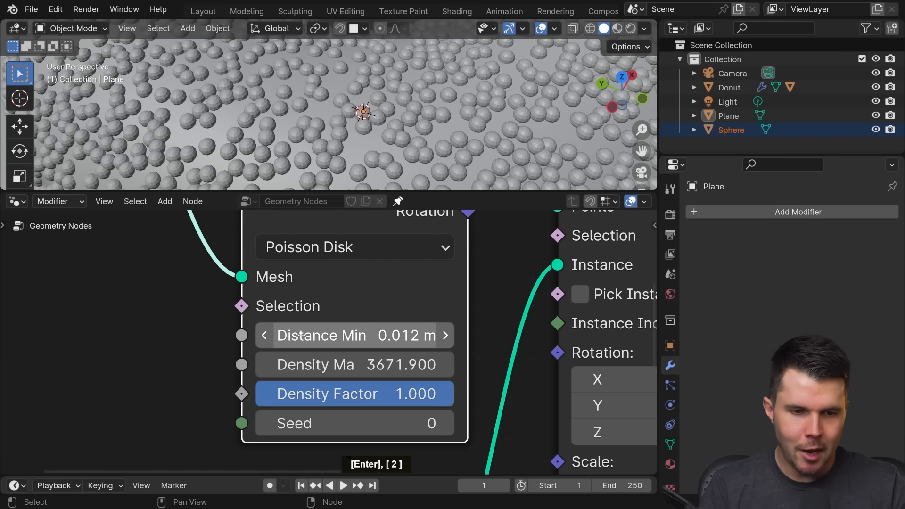
pyautogui.moveTo(387, 96); pyautogui.dragTo(399, 91, button='middle')
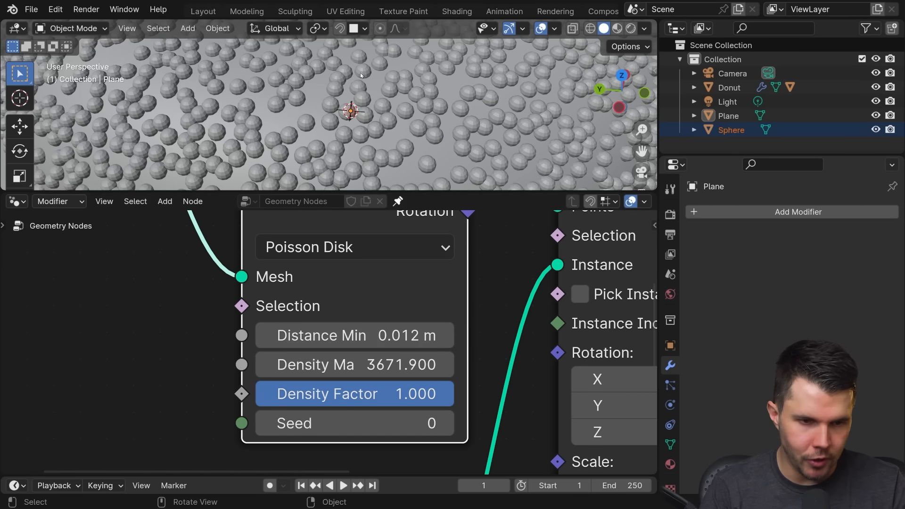
# Step: Set Distance Min to 0.013 m and review the sphere coverage over the whole donut
pyautogui.moveTo(361, 75); pyautogui.dragTo(282, 106, button='middle')
pyautogui.scroll(-5, 380, 111)
pyautogui.click(356, 336)
pyautogui.moveTo(308, 335); pyautogui.dragTo(298, 336)
pyautogui.write('3')
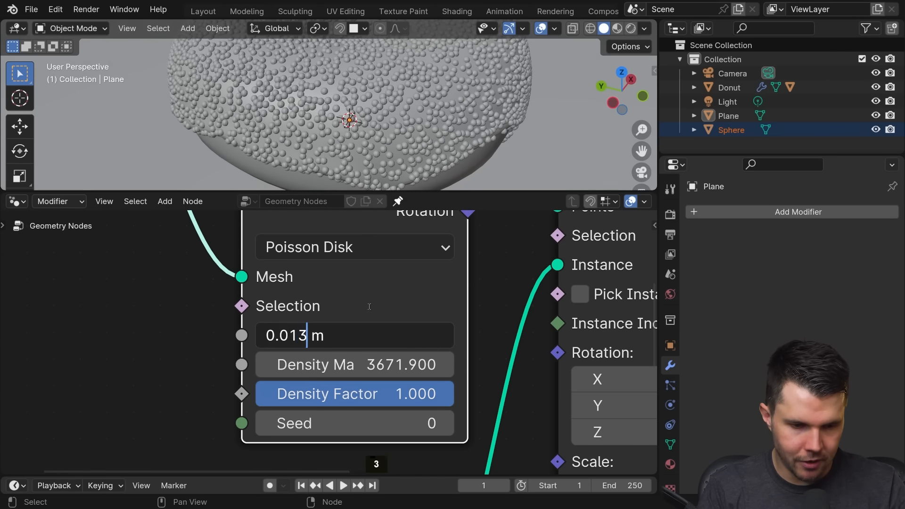
pyautogui.press('Return')
pyautogui.scroll(-3, 396, 125)
pyautogui.moveTo(396, 125); pyautogui.dragTo(386, 131, button='middle')
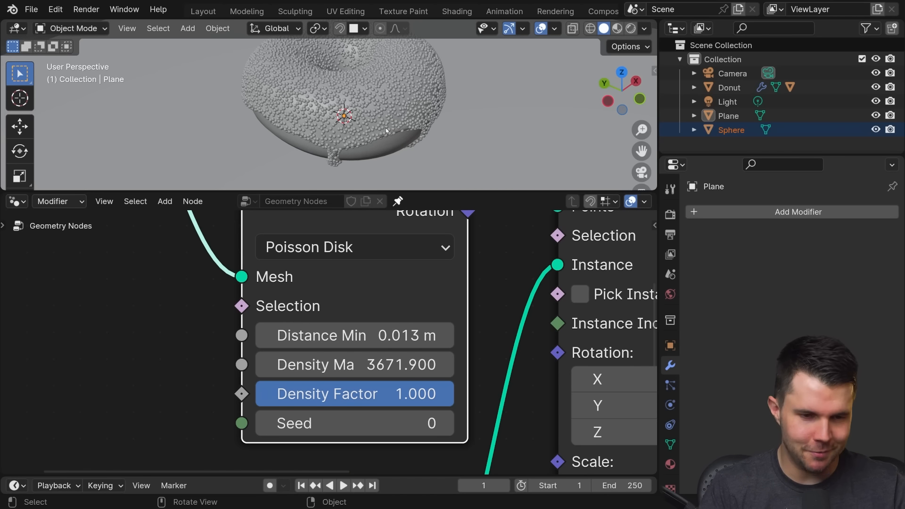
pyautogui.scroll(-2, 397, 130)
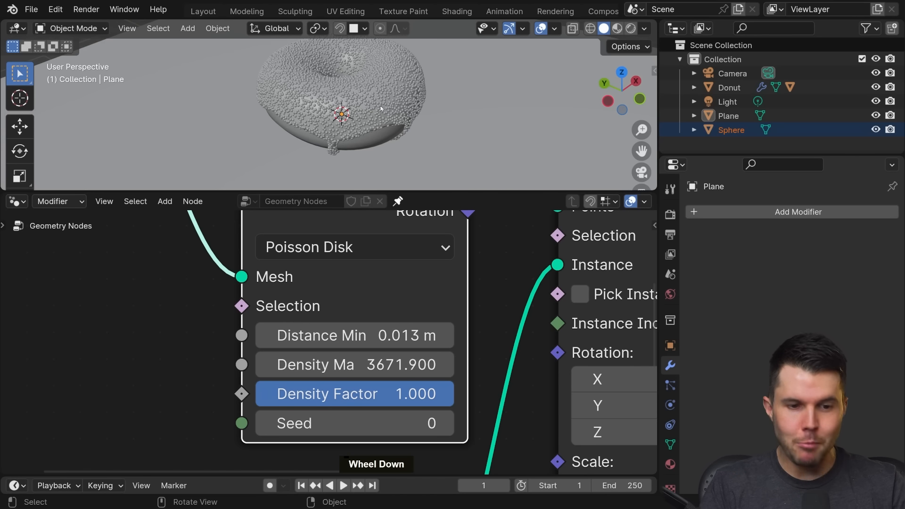
# Step: Isolate the icing in local view in a maximized 3D viewport and examine its underside for spheres
pyautogui.hotkey('ctrl', 'space')
pyautogui.moveTo(386, 117); pyautogui.dragTo(484, 173, button='middle')
pyautogui.click(504, 241)
pyautogui.scroll(2, 505, 241)
pyautogui.keyDown('shift'); pyautogui.moveTo(512, 235); pyautogui.dragTo(501, 191, button='middle'); pyautogui.keyUp('shift')
pyautogui.scroll(2, 470, 211)
pyautogui.scroll(2, 528, 203)
pyautogui.moveTo(431, 192); pyautogui.dragTo(546, 151, button='middle')
pyautogui.press('/')
pyautogui.scroll(3, 565, 137)
pyautogui.scroll(-3, 546, 151)
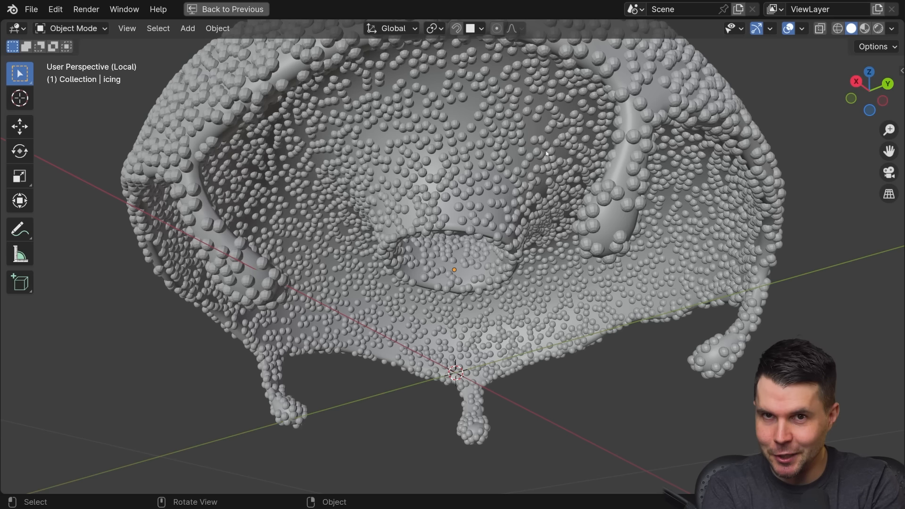
pyautogui.press('/')
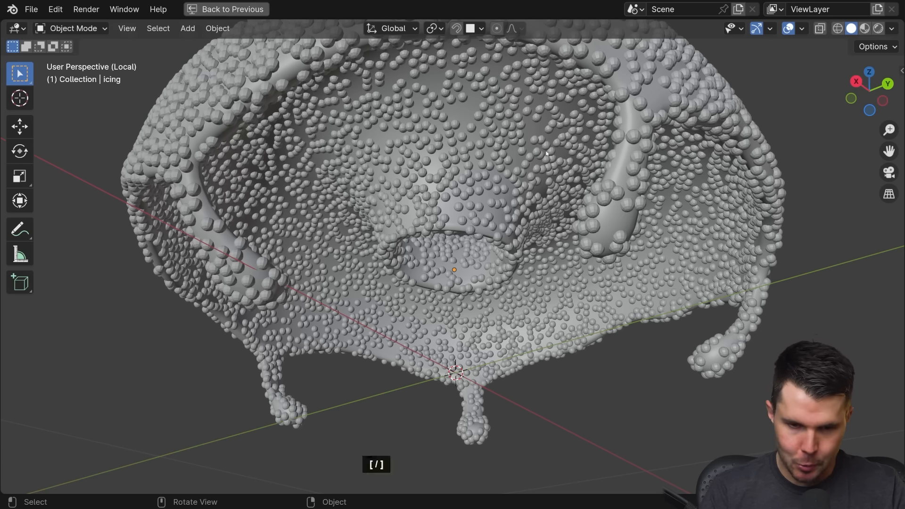
# Step: Exit local view, restore the multi-editor layout and make the 3D viewport taller to show the whole donut
pyautogui.scroll(-5, 532, 167)
pyautogui.moveTo(518, 191); pyautogui.dragTo(487, 226, button='middle')
pyautogui.hotkey('ctrl', 'space')
pyautogui.scroll(4, 377, 92)
pyautogui.moveTo(375, 89); pyautogui.dragTo(393, 102, button='middle')
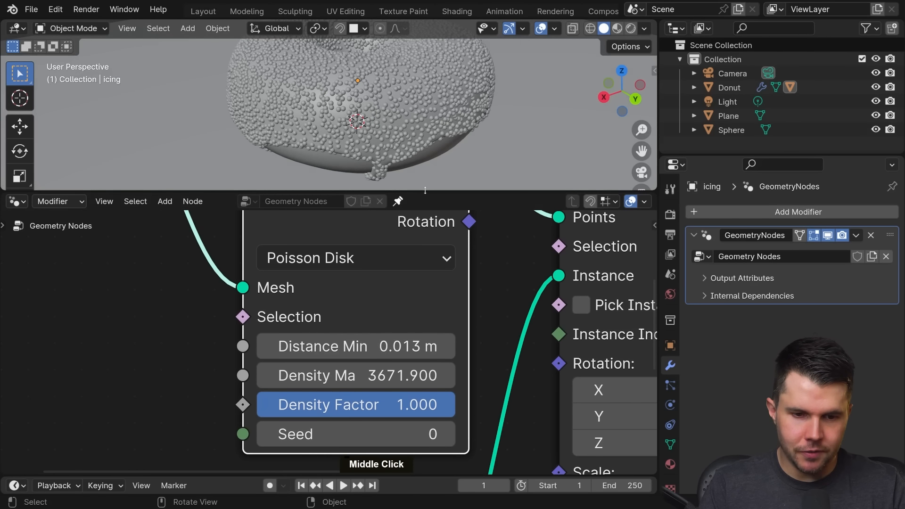
pyautogui.moveTo(425, 190); pyautogui.dragTo(424, 325)
pyautogui.moveTo(415, 202); pyautogui.dragTo(413, 193, button='middle')
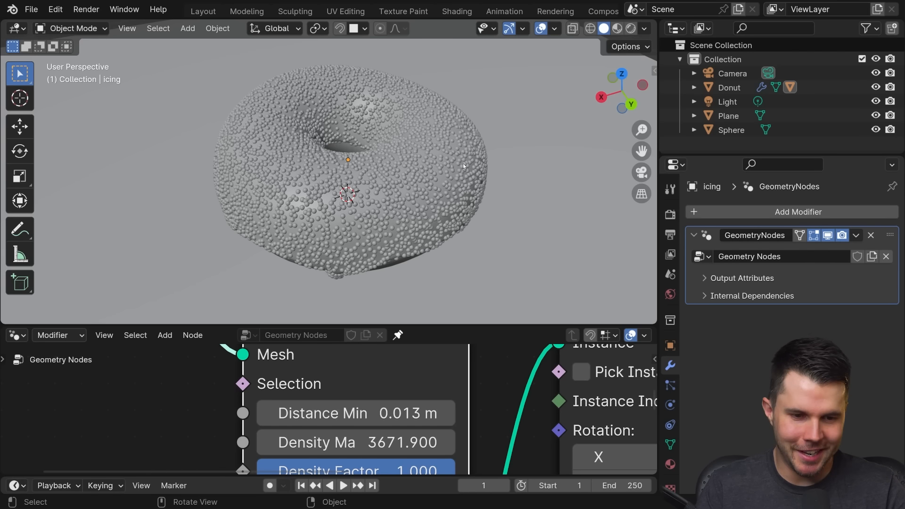
# Step: Select the icing and switch it to Weight Paint mode
pyautogui.click(409, 161)
pyautogui.click(78, 28)
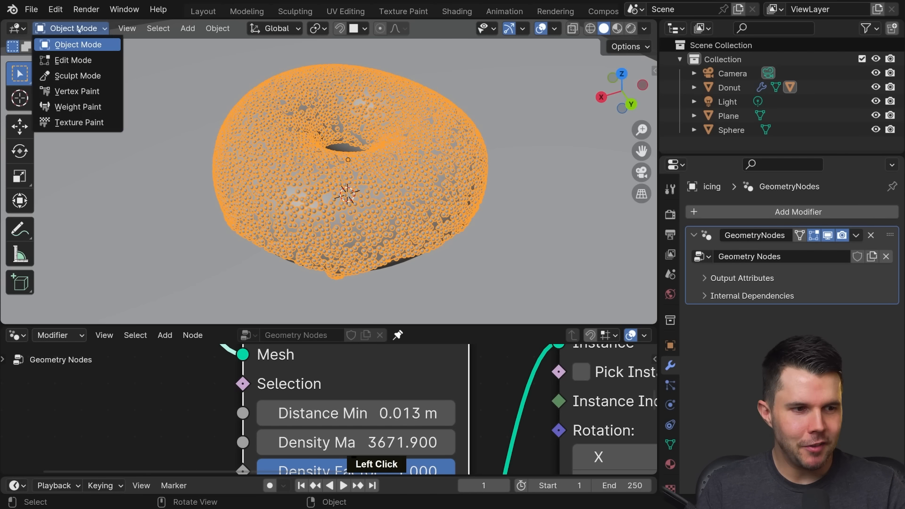
pyautogui.click(70, 107)
pyautogui.scroll(3, 393, 162)
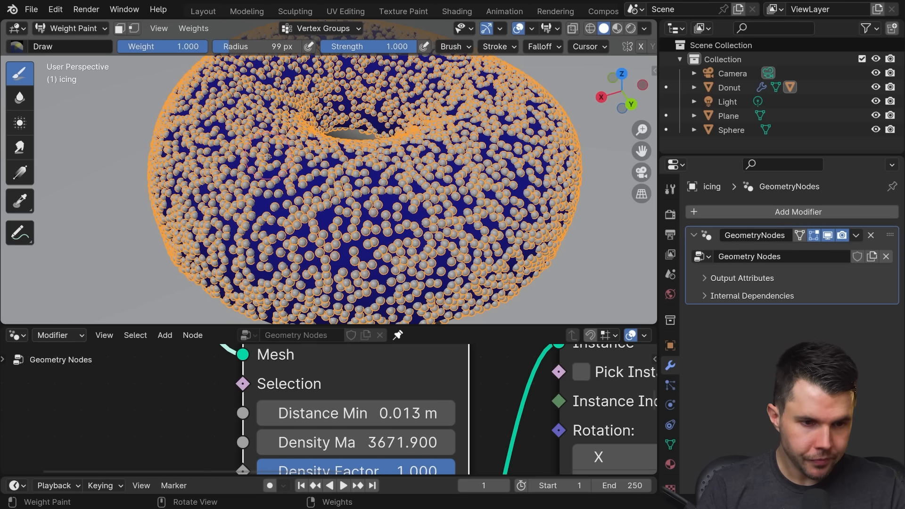
# Step: Paint full-weight strokes across the top of the icing and inspect the resulting weight gradient up close
pyautogui.scroll(-3, 396, 203)
pyautogui.moveTo(337, 217)
pyautogui.mouseDown()
pyautogui.moveTo(400, 203)
pyautogui.moveTo(424, 186)
pyautogui.moveTo(424, 156)
pyautogui.moveTo(278, 103)
pyautogui.moveTo(273, 203)
pyautogui.moveTo(254, 151)
pyautogui.moveTo(313, 206)
pyautogui.mouseUp()
pyautogui.moveTo(313, 206); pyautogui.dragTo(455, 179, button='middle')
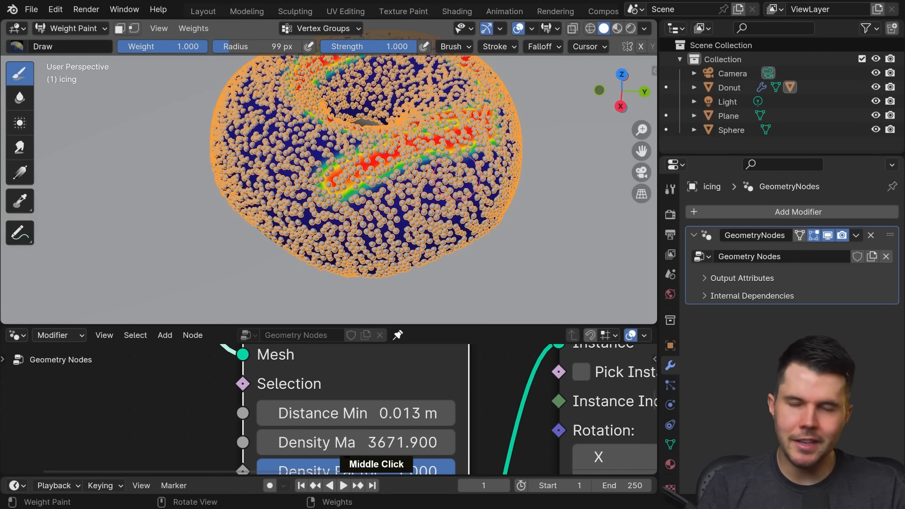
pyautogui.scroll(5, 413, 185)
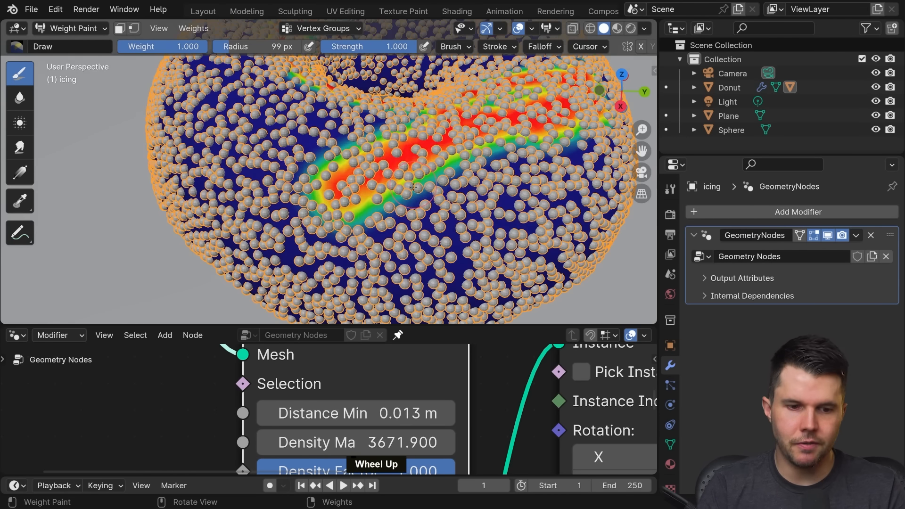
pyautogui.moveTo(315, 141); pyautogui.dragTo(340, 149, button='middle')
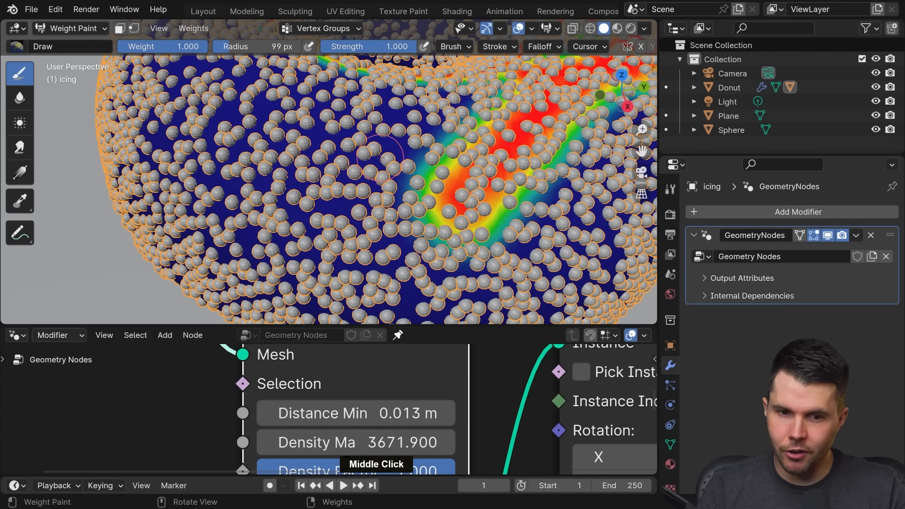
pyautogui.moveTo(407, 170); pyautogui.dragTo(427, 169, button='middle')
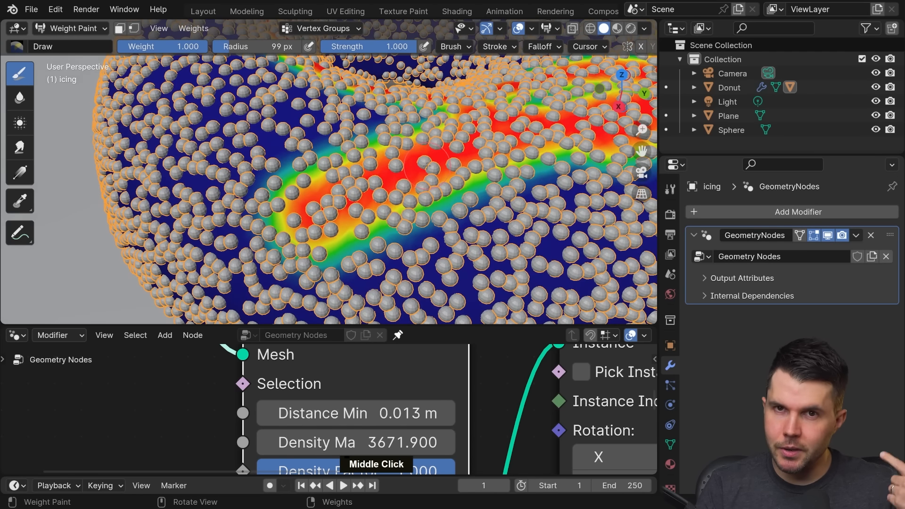
pyautogui.scroll(-8, 427, 168)
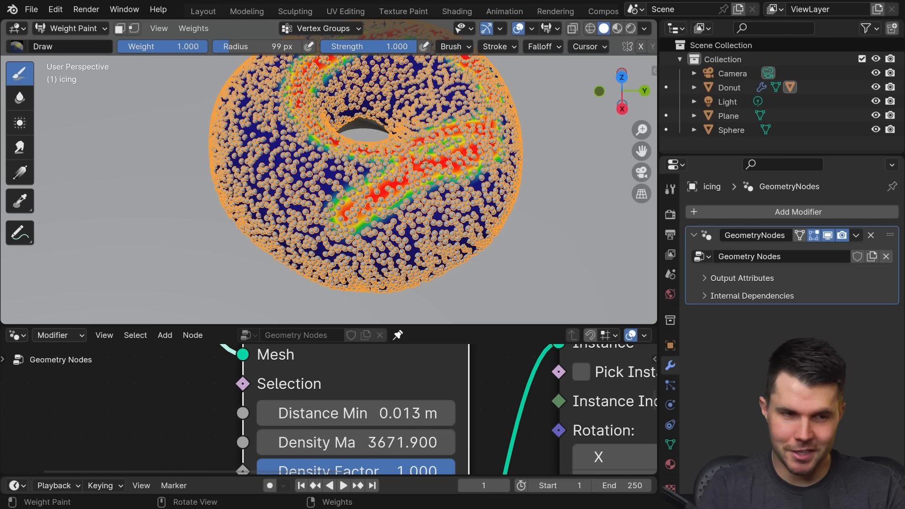
pyautogui.scroll(2, 370, 141)
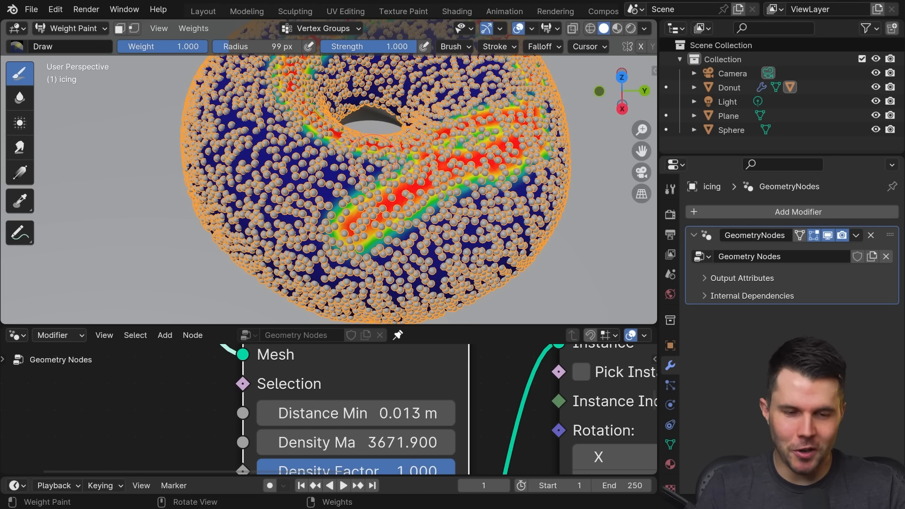
pyautogui.scroll(2, 327, 183)
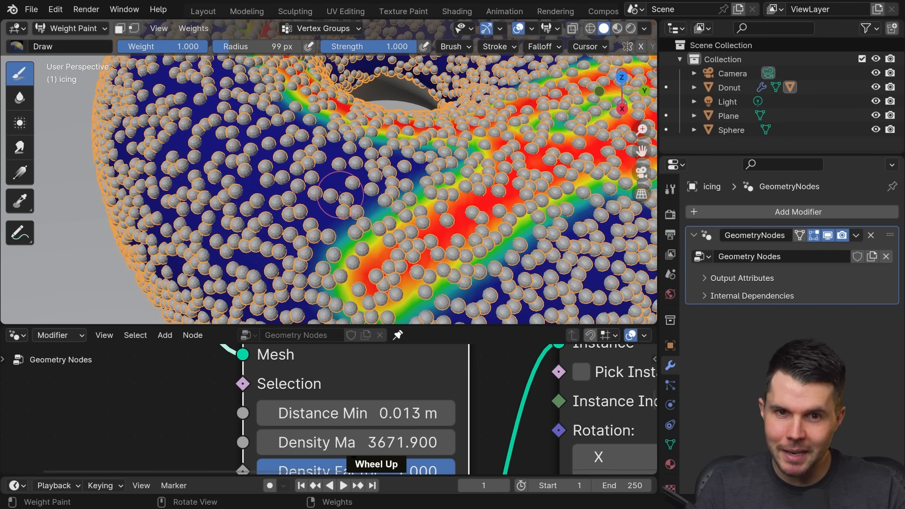
# Step: Set the brush weight to 0.000 and erase the front end of the painted stroke
pyautogui.click(206, 45)
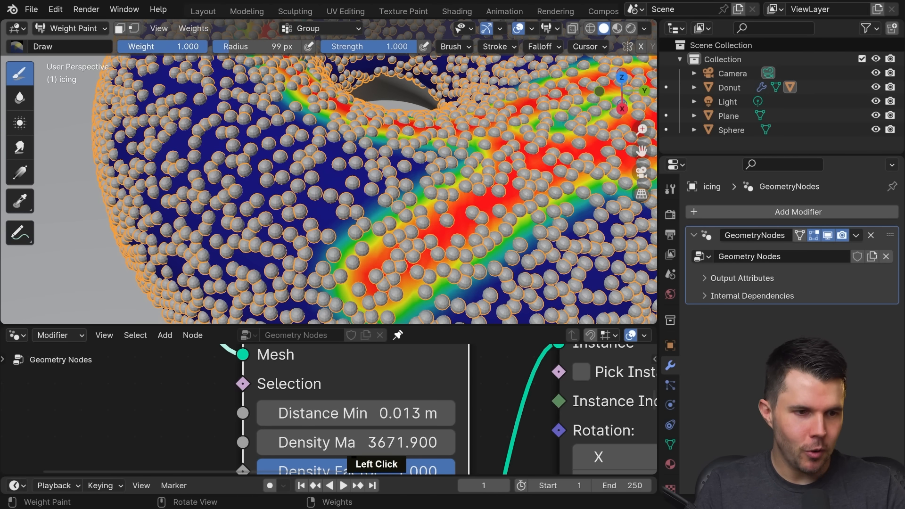
pyautogui.moveTo(181, 51); pyautogui.dragTo(113, 48)
pyautogui.scroll(-3, 409, 249)
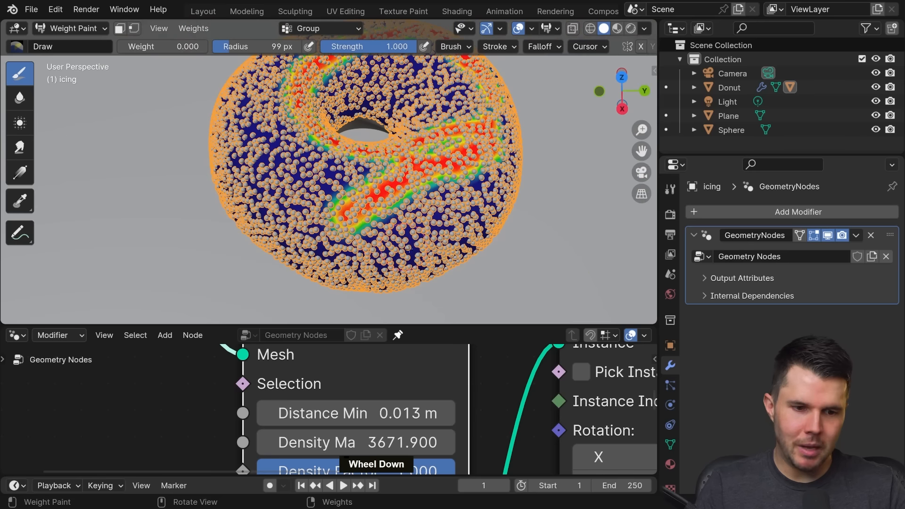
pyautogui.moveTo(356, 215)
pyautogui.mouseDown()
pyautogui.moveTo(346, 208)
pyautogui.moveTo(358, 231)
pyautogui.moveTo(392, 191)
pyautogui.mouseUp()
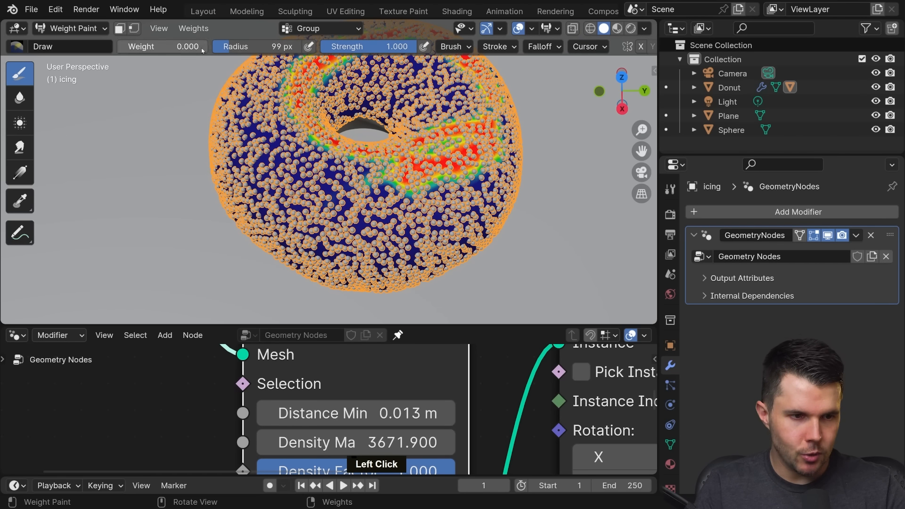
# Step: Set the brush weight to 1.000 and paint further strokes over the front and side of the icing
pyautogui.moveTo(201, 50); pyautogui.dragTo(282, 51)
pyautogui.moveTo(396, 186)
pyautogui.mouseDown()
pyautogui.moveTo(377, 208)
pyautogui.moveTo(412, 200)
pyautogui.mouseUp()
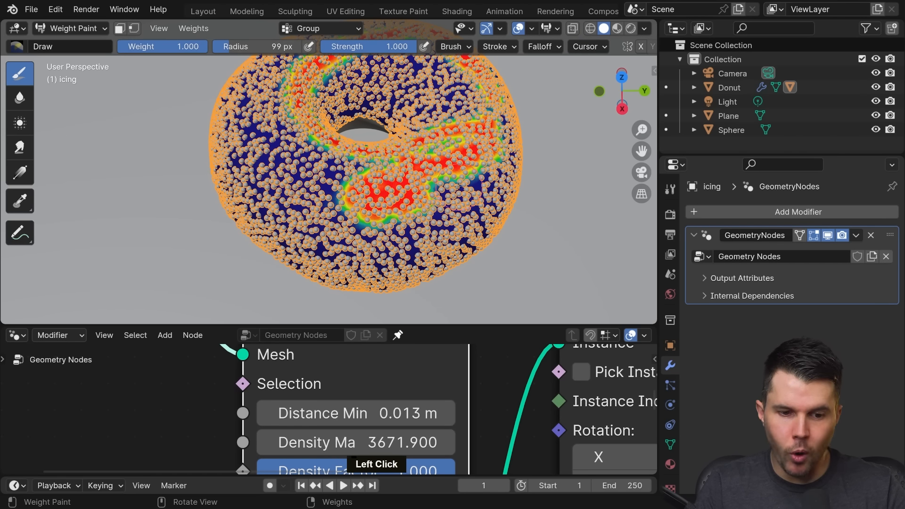
pyautogui.moveTo(460, 185); pyautogui.dragTo(408, 191, button='middle')
pyautogui.scroll(-3, 377, 190)
pyautogui.moveTo(356, 210); pyautogui.dragTo(332, 217)
pyautogui.moveTo(343, 204); pyautogui.dragTo(323, 213, button='middle')
pyautogui.scroll(2, 349, 213)
pyautogui.moveTo(384, 216)
pyautogui.mouseDown()
pyautogui.moveTo(430, 198)
pyautogui.moveTo(421, 188)
pyautogui.moveTo(429, 174)
pyautogui.mouseUp()
# Step: Return to Object Mode, deselect everything and enlarge the node editor to show the Distribute Points on Faces node
pyautogui.hotkey('ctrl', 'Tab')
pyautogui.moveTo(424, 176); pyautogui.dragTo(437, 156, button='middle')
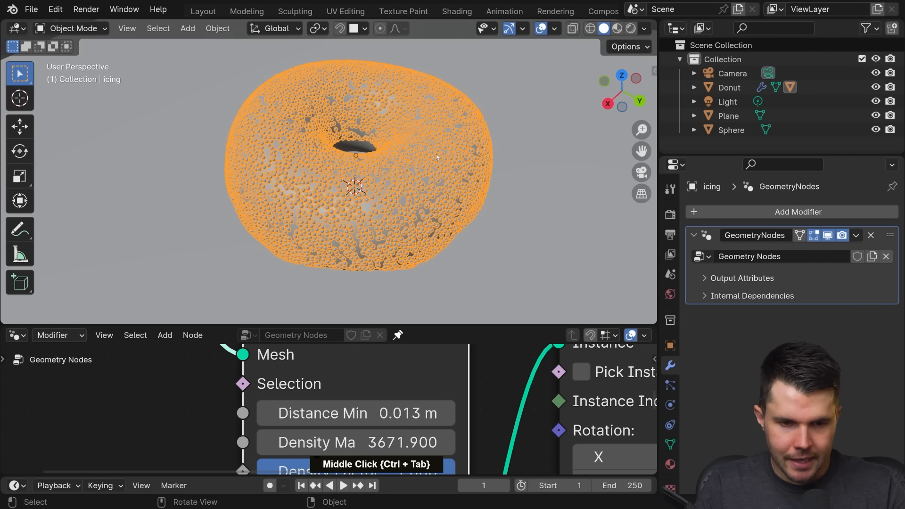
pyautogui.moveTo(479, 326); pyautogui.dragTo(479, 238)
pyautogui.hotkey('alt', 'a')
pyautogui.scroll(-2, 356, 300)
pyautogui.moveTo(356, 301); pyautogui.dragTo(351, 314, button='middle')
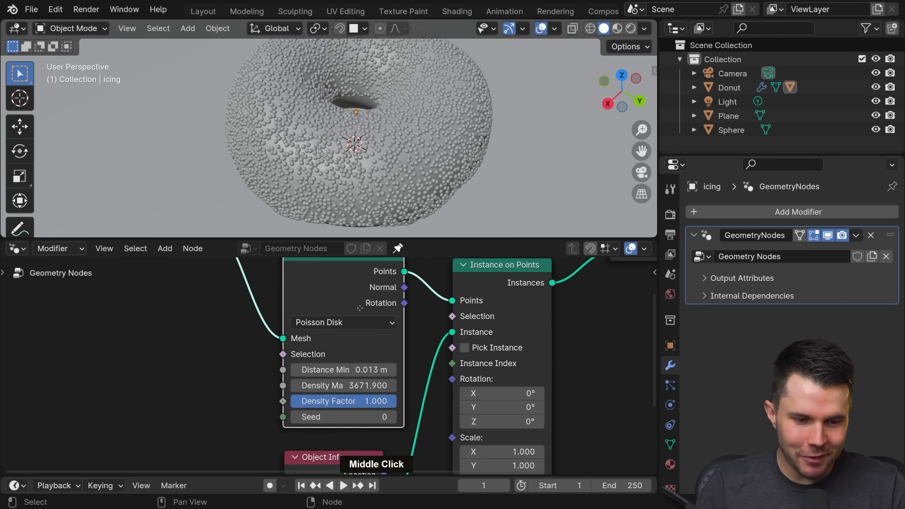
pyautogui.scroll(-2, 351, 313)
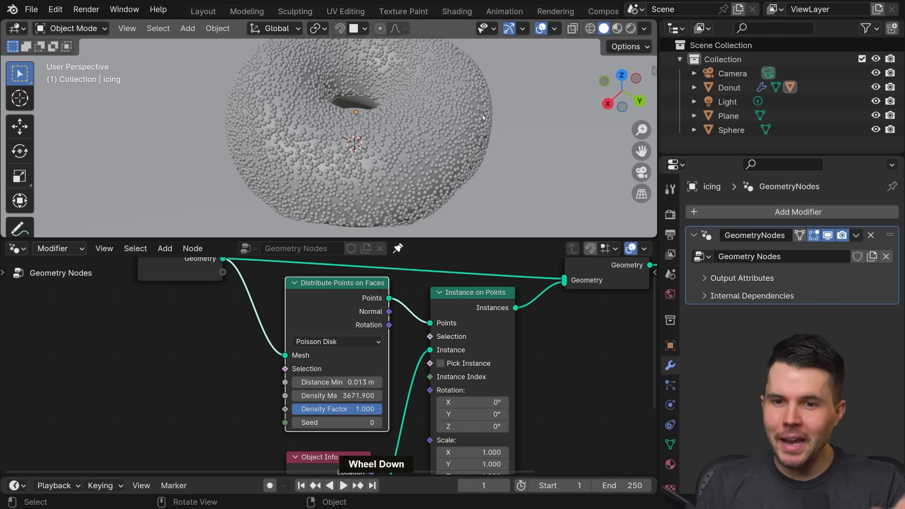
# Step: Enlarge the Properties editor and show the icing's mesh data with its vertex groups
pyautogui.moveTo(719, 155); pyautogui.dragTo(718, 129)
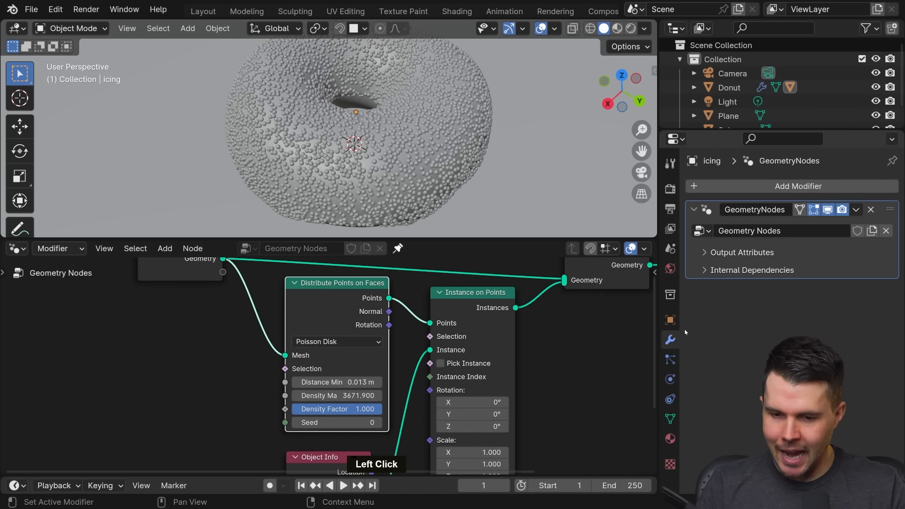
pyautogui.click(673, 419)
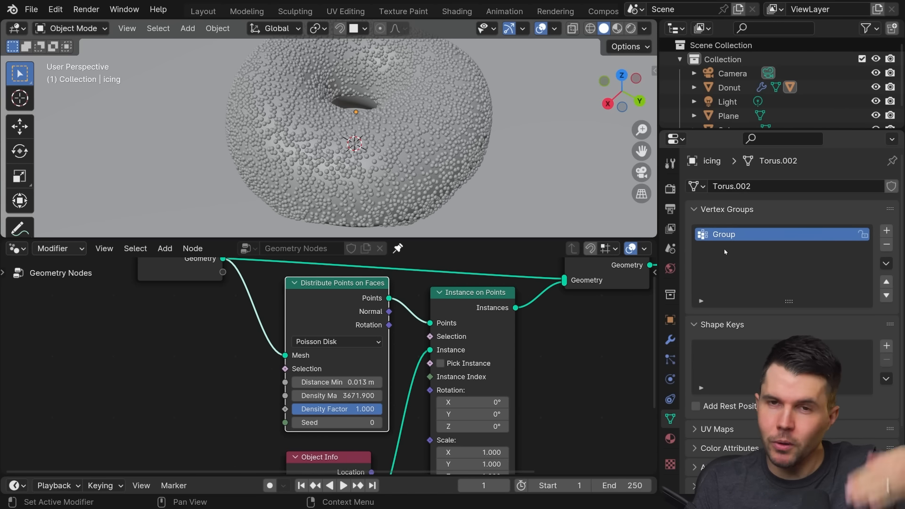
# Step: Add four extra vertex groups to the icing and remove them again
pyautogui.click(887, 232)
pyautogui.click(887, 231)
pyautogui.click(887, 231)
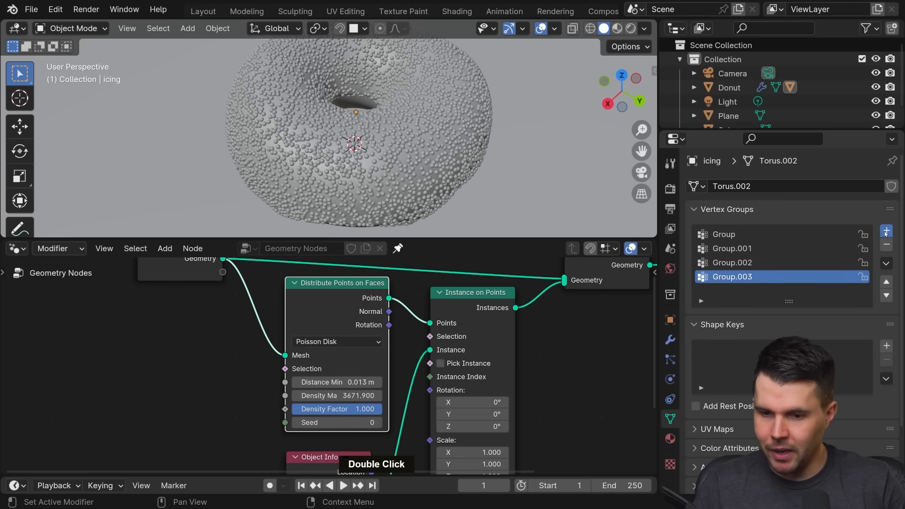
pyautogui.click(887, 231)
pyautogui.click(889, 247)
pyautogui.click(889, 247)
pyautogui.click(889, 247)
pyautogui.click(887, 245)
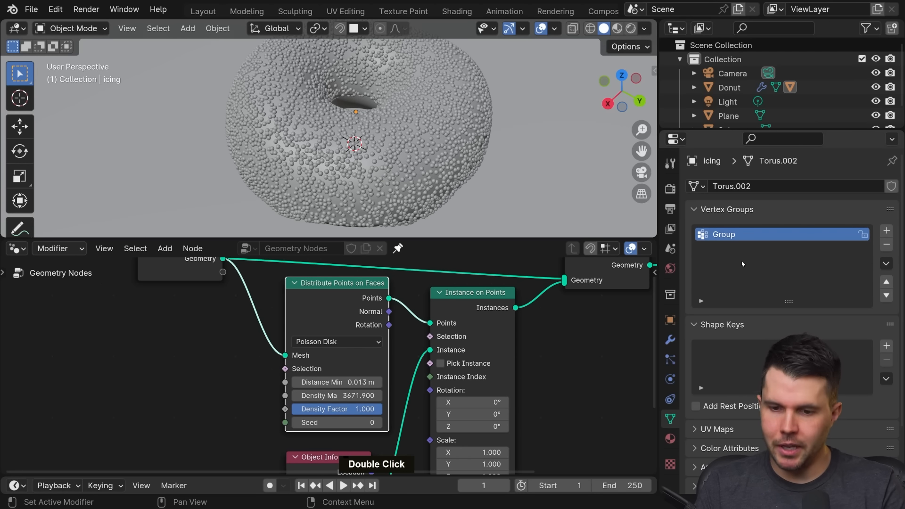
# Step: Rename the icing's vertex group as sprinkle_mask
pyautogui.doubleClick(724, 235)
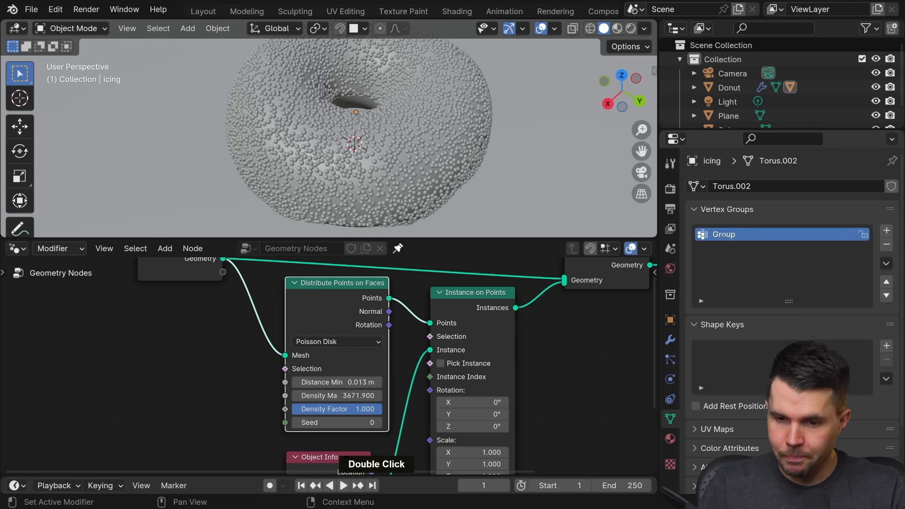
pyautogui.write('sprinkle')
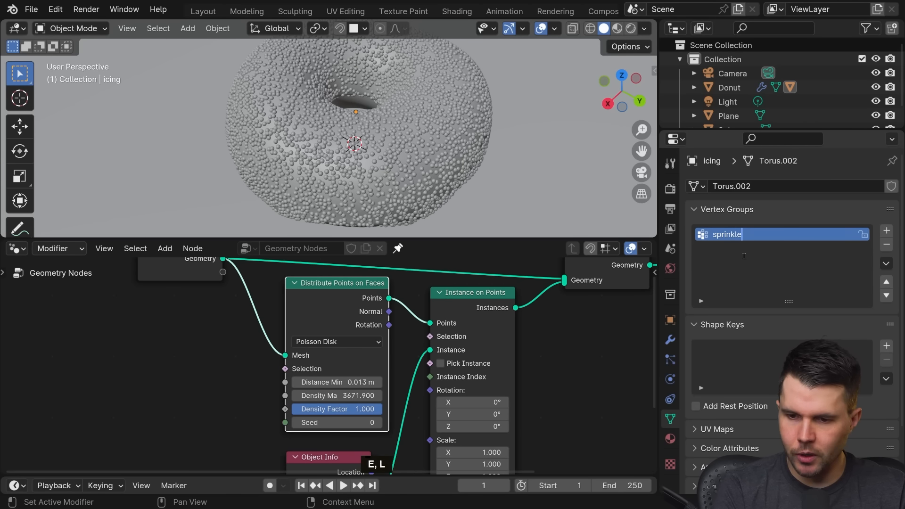
pyautogui.write('_mask')
pyautogui.press('Return')
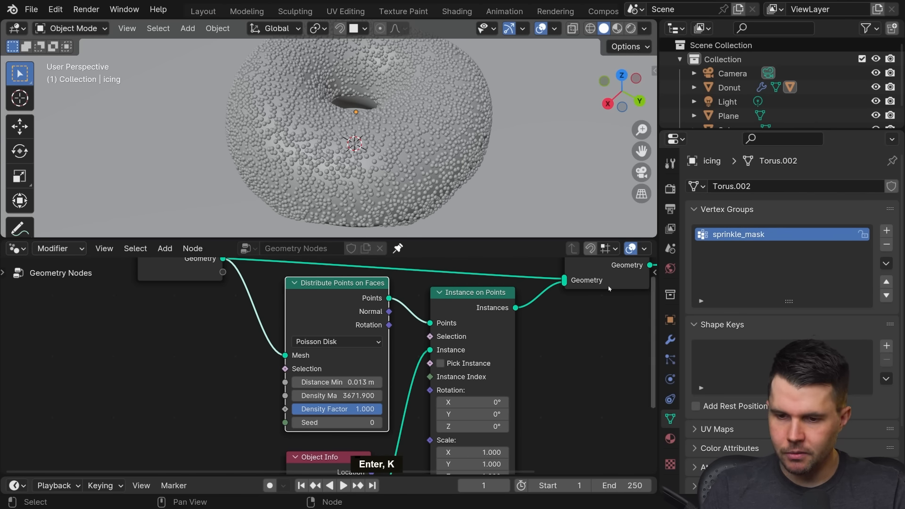
# Step: Change the vertex group's name to sprinkle_density
pyautogui.doubleClick(747, 234)
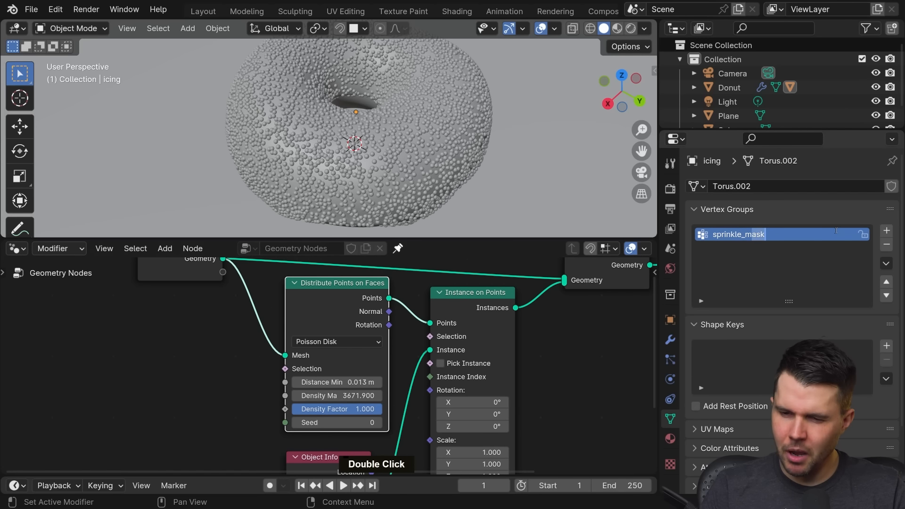
pyautogui.press('BackSpace')
pyautogui.press('BackSpace')
pyautogui.press('BackSpace')
pyautogui.press('BackSpace')
pyautogui.write('density')
pyautogui.press('Return')
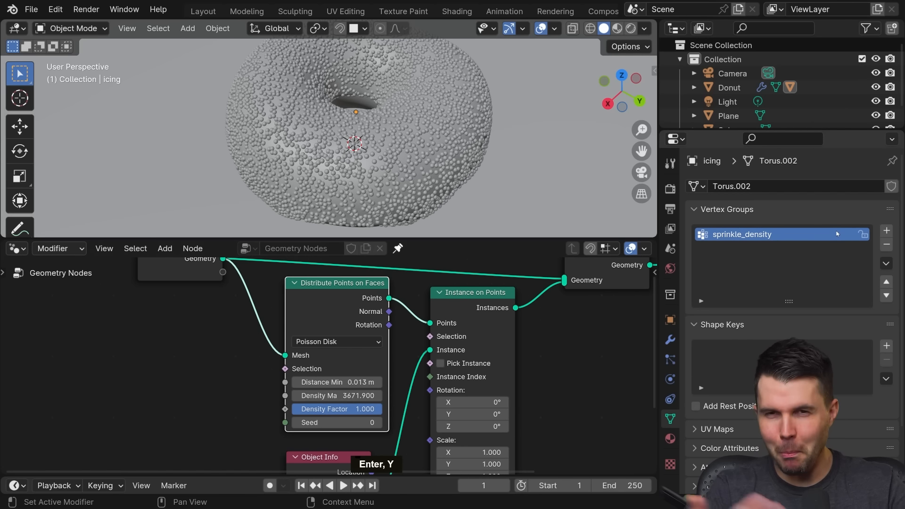
# Step: Examine the inputs of the Distribute Points on Faces node, especially Density Factor, for where the painted weights can be used
pyautogui.scroll(-1, 311, 306)
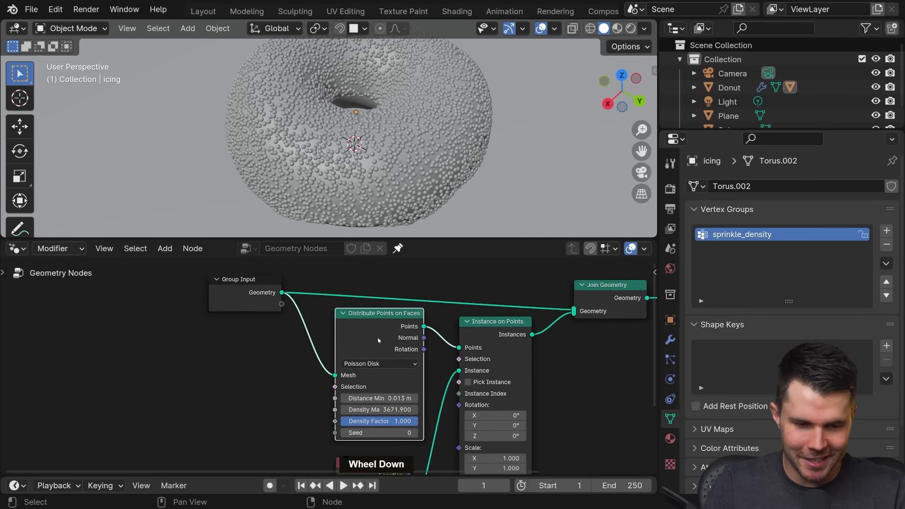
pyautogui.scroll(2, 418, 329)
pyautogui.middleClick(442, 338)
pyautogui.scroll(1, 442, 338)
pyautogui.scroll(1, 434, 304)
pyautogui.moveTo(442, 338); pyautogui.dragTo(414, 387, button='middle')
pyautogui.scroll(-4, 400, 388)
pyautogui.scroll(2, 346, 338)
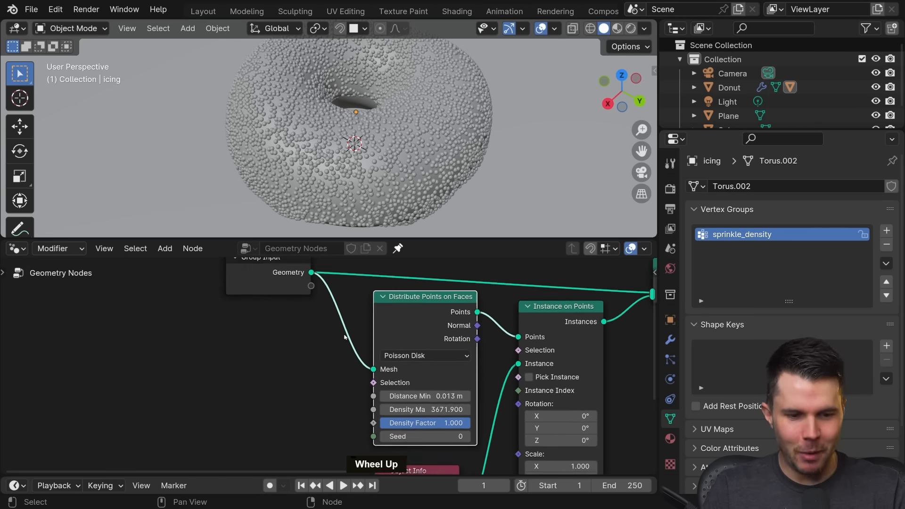
pyautogui.moveTo(369, 340); pyautogui.dragTo(373, 363, button='middle')
pyautogui.scroll(1, 391, 342)
pyautogui.click(396, 297)
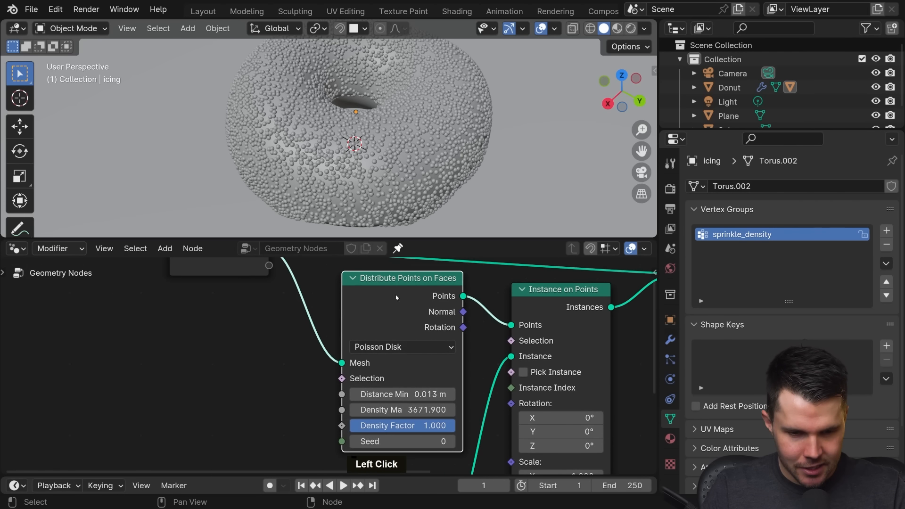
pyautogui.moveTo(417, 338); pyautogui.dragTo(422, 314, button='middle')
pyautogui.scroll(1, 428, 391)
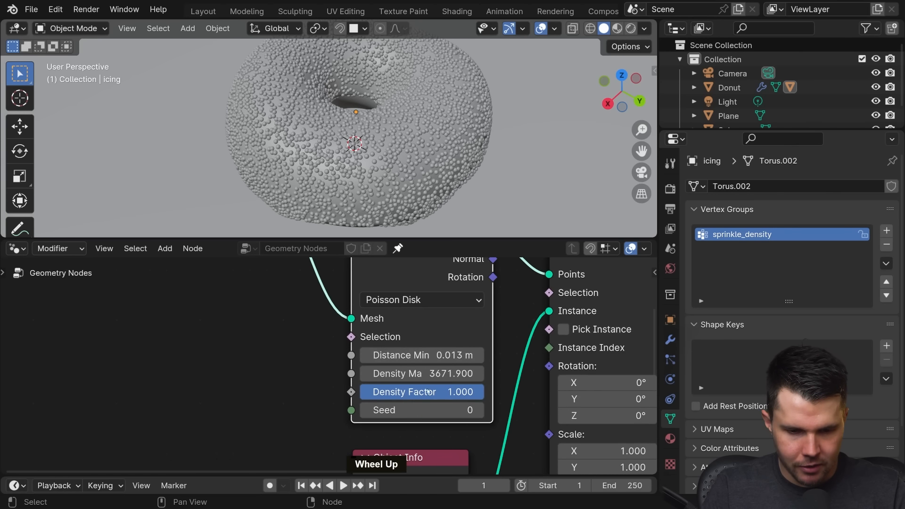
pyautogui.moveTo(440, 389); pyautogui.dragTo(479, 392)
pyautogui.moveTo(365, 384); pyautogui.dragTo(457, 413, button='middle')
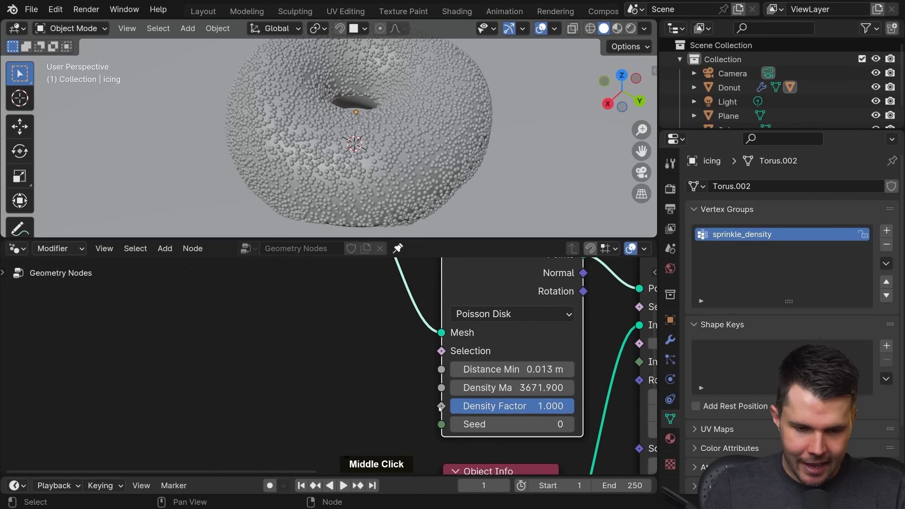
# Step: Add a Named Attribute node feeding the Density Factor input of Distribute Points on Faces, placed beside that node
pyautogui.moveTo(441, 407); pyautogui.dragTo(289, 357)
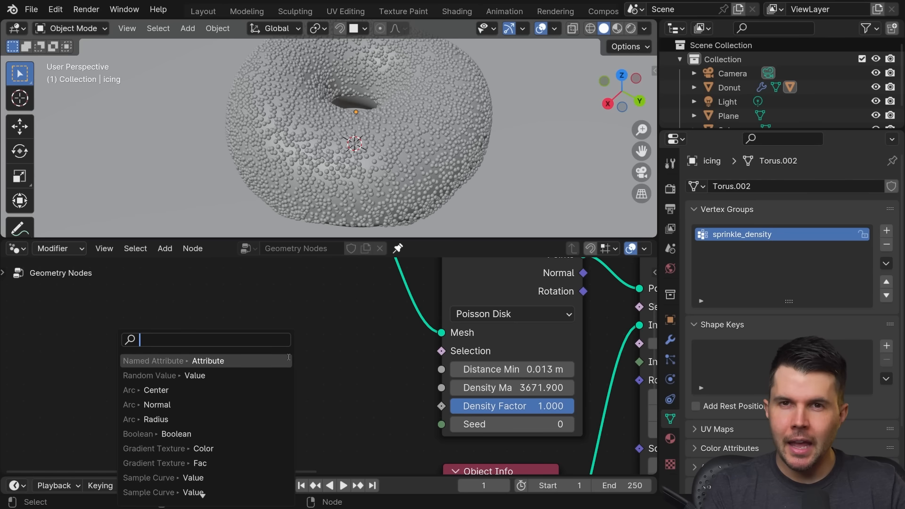
pyautogui.write('named')
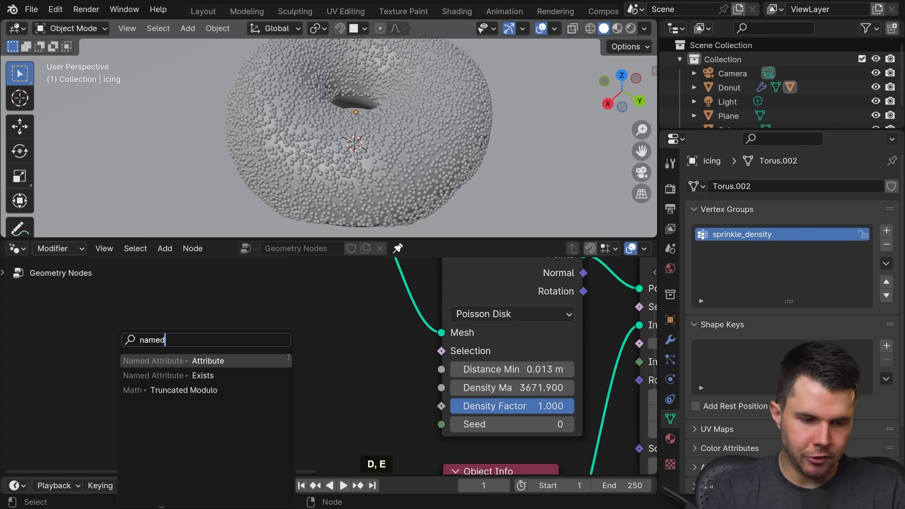
pyautogui.press('Return')
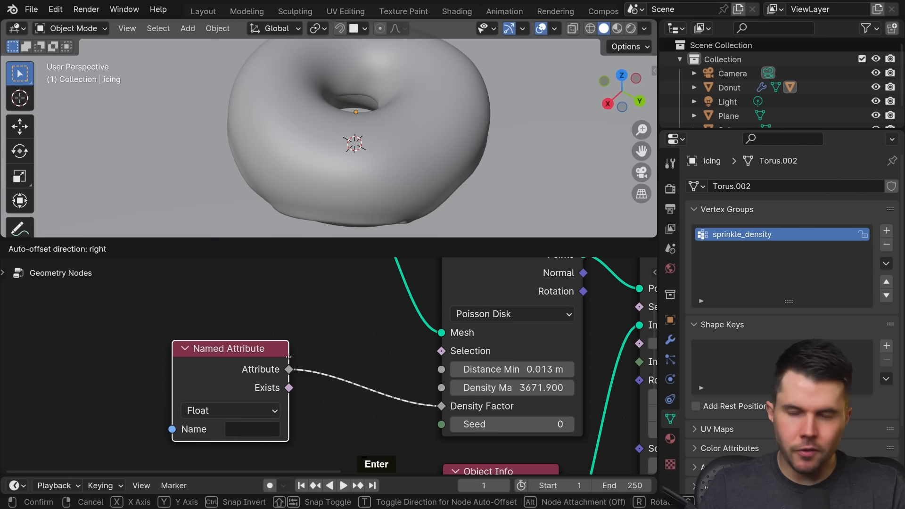
pyautogui.click(316, 344)
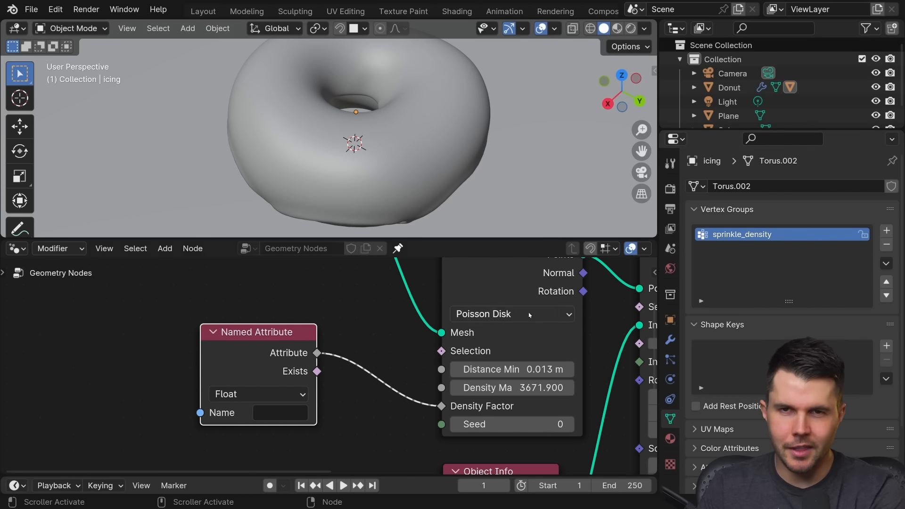
pyautogui.moveTo(276, 365); pyautogui.dragTo(295, 358)
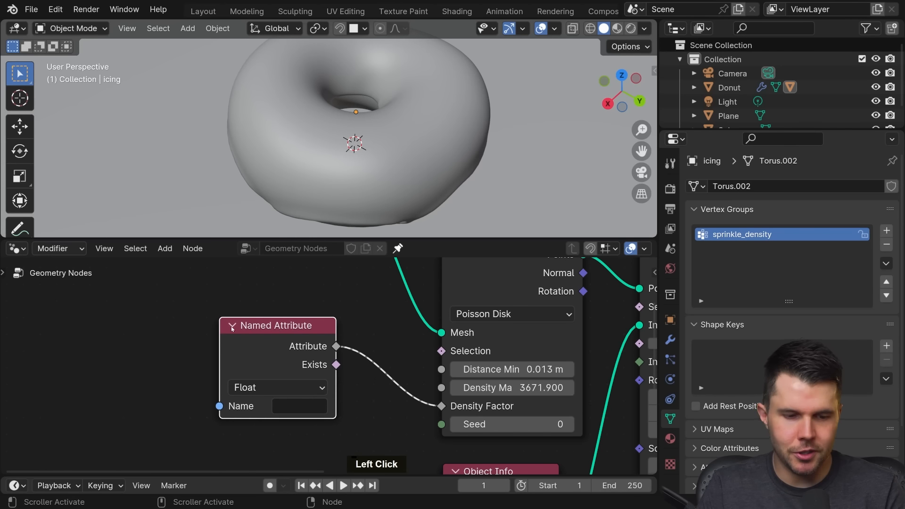
# Step: Set the Named Attribute node's name to the sprinkle_density vertex group
pyautogui.moveTo(250, 302); pyautogui.dragTo(258, 288, button='middle')
pyautogui.scroll(1, 308, 393)
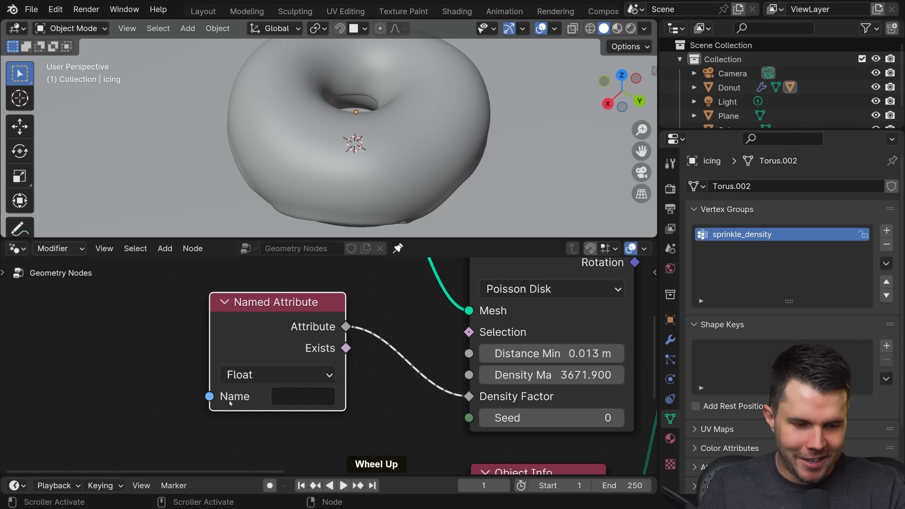
pyautogui.click(293, 396)
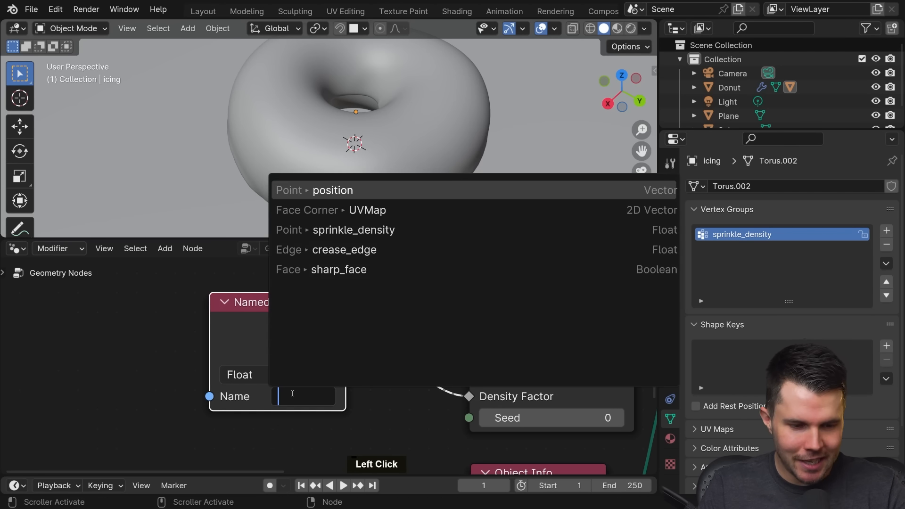
pyautogui.click(354, 230)
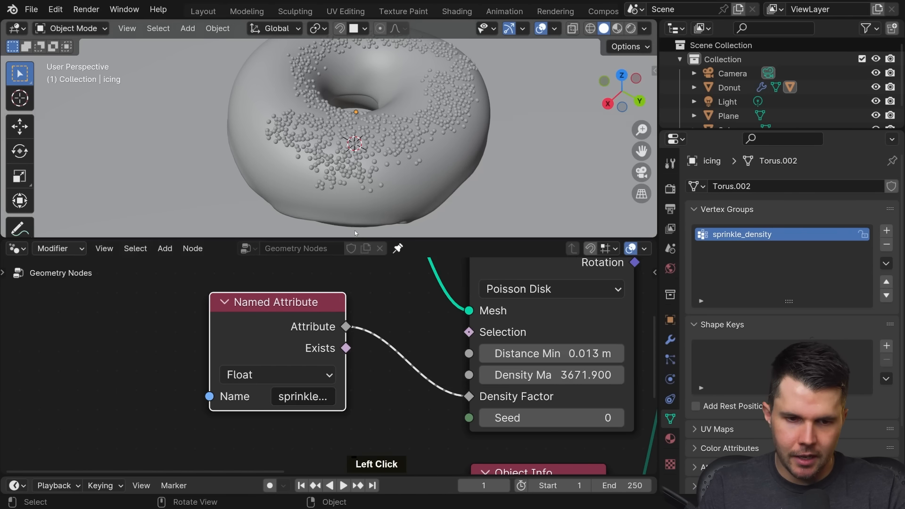
# Step: Switch the icing to Weight Paint mode and paint full weight in a band around the donut's top with the 99 px brush
pyautogui.moveTo(398, 96); pyautogui.dragTo(467, 162, button='middle')
pyautogui.click(468, 163)
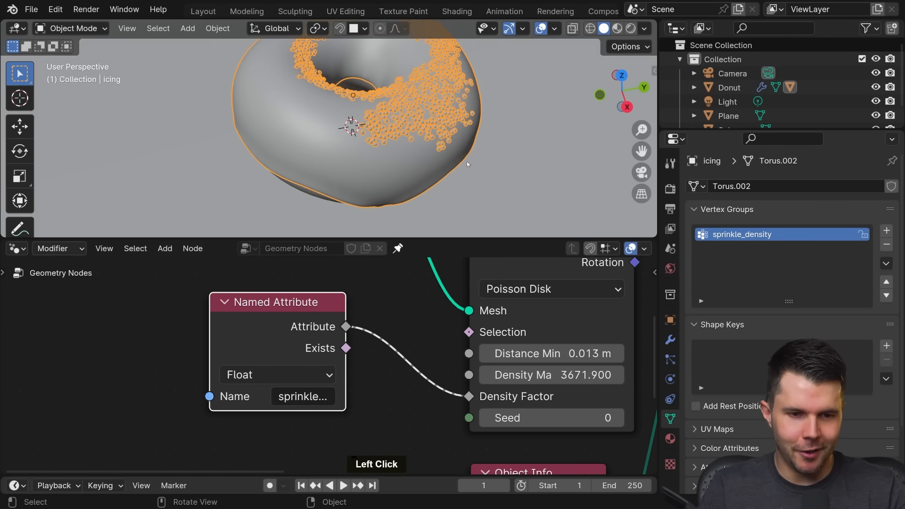
pyautogui.hotkey('ctrl', 'Tab')
pyautogui.click(389, 112)
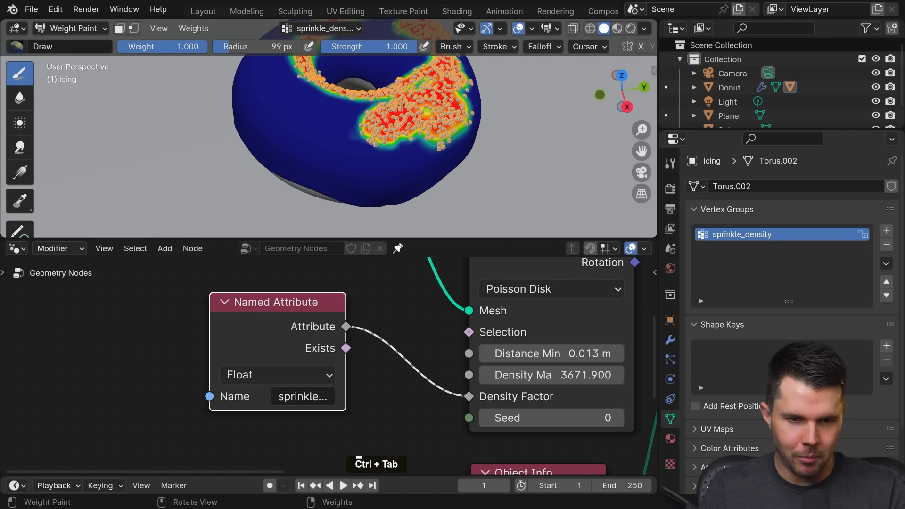
pyautogui.moveTo(389, 111); pyautogui.dragTo(338, 142, button='middle')
pyautogui.moveTo(338, 142)
pyautogui.mouseDown()
pyautogui.moveTo(336, 159)
pyautogui.moveTo(340, 147)
pyautogui.moveTo(362, 145)
pyautogui.moveTo(361, 156)
pyautogui.mouseUp()
pyautogui.moveTo(381, 158); pyautogui.dragTo(440, 166, button='middle')
pyautogui.moveTo(339, 143)
pyautogui.mouseDown()
pyautogui.moveTo(311, 158)
pyautogui.moveTo(301, 144)
pyautogui.mouseUp()
pyautogui.moveTo(301, 144); pyautogui.dragTo(348, 136, button='middle')
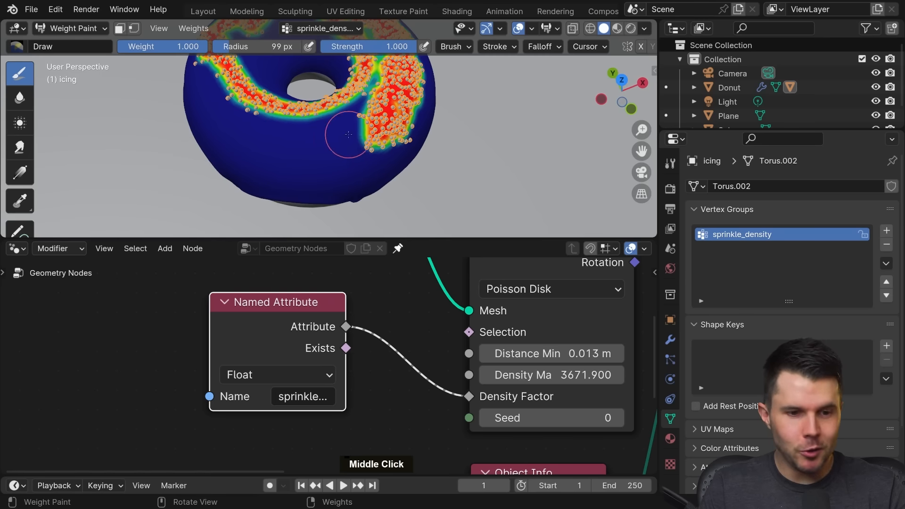
pyautogui.moveTo(348, 136)
pyautogui.mouseDown()
pyautogui.moveTo(373, 137)
pyautogui.moveTo(283, 151)
pyautogui.moveTo(235, 141)
pyautogui.moveTo(245, 116)
pyautogui.mouseUp()
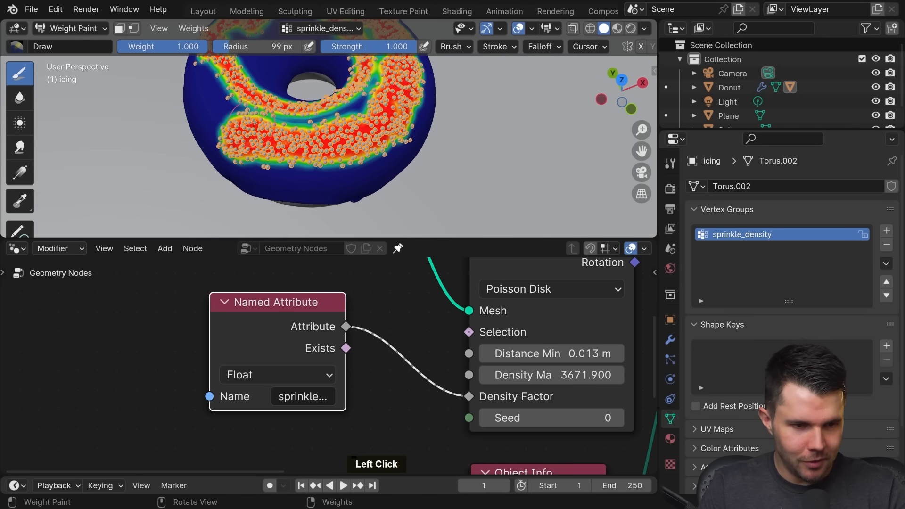
pyautogui.moveTo(245, 115); pyautogui.dragTo(319, 156, button='middle')
pyautogui.moveTo(304, 174); pyautogui.dragTo(286, 186)
# Step: Enlarge the brush radius to 168 px and fill the rest of the icing's top ring with full weight
pyautogui.moveTo(286, 185)
pyautogui.keyDown('shift'); pyautogui.mouseDown(button='middle')
pyautogui.moveTo(366, 177)
pyautogui.moveTo(338, 191)
pyautogui.mouseUp(button='middle'); pyautogui.keyUp('shift')
pyautogui.press('f')
pyautogui.click(364, 180)
pyautogui.scroll(-2, 365, 177)
pyautogui.scroll(1, 366, 175)
pyautogui.scroll(-1, 349, 177)
pyautogui.moveTo(370, 153); pyautogui.dragTo(372, 164, button='middle')
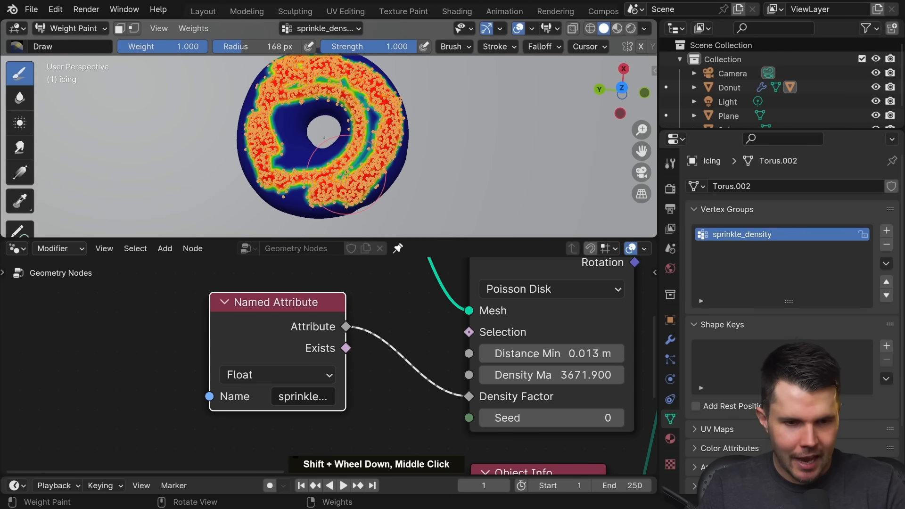
pyautogui.scroll(1, 348, 176)
pyautogui.moveTo(348, 183)
pyautogui.mouseDown()
pyautogui.moveTo(362, 138)
pyautogui.moveTo(350, 76)
pyautogui.moveTo(282, 81)
pyautogui.moveTo(260, 144)
pyautogui.mouseUp()
pyautogui.moveTo(293, 177)
pyautogui.mouseDown()
pyautogui.moveTo(330, 192)
pyautogui.moveTo(262, 191)
pyautogui.moveTo(358, 194)
pyautogui.mouseUp()
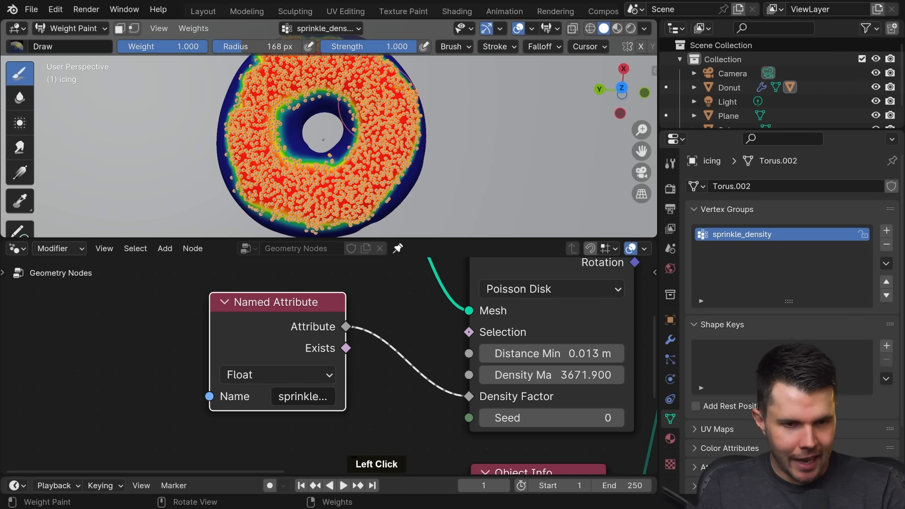
# Step: Extend the full-weight paint unevenly down the icing's outer sides from several angles around the donut
pyautogui.moveTo(378, 101); pyautogui.dragTo(348, 118, button='middle')
pyautogui.moveTo(333, 161); pyautogui.dragTo(300, 136, button='middle')
pyautogui.scroll(3, 387, 173)
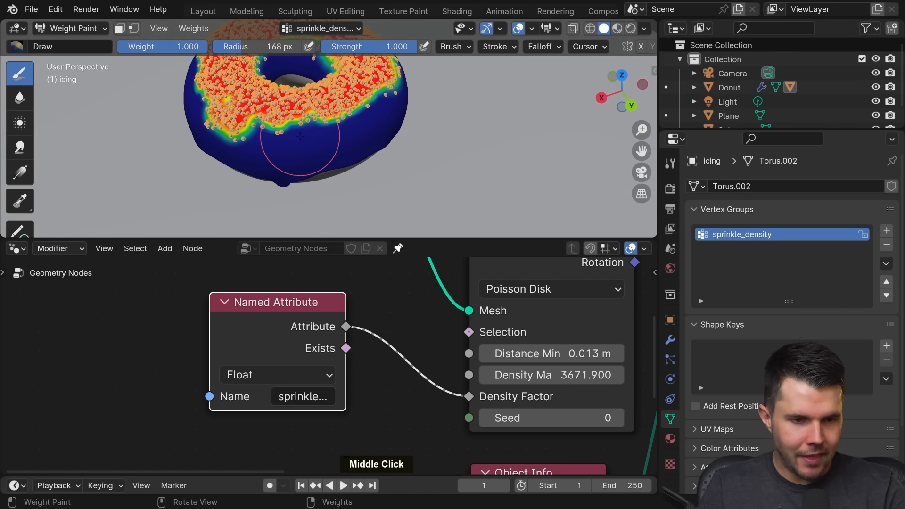
pyautogui.moveTo(283, 135); pyautogui.dragTo(346, 130)
pyautogui.moveTo(377, 127); pyautogui.dragTo(347, 131, button='middle')
pyautogui.moveTo(330, 131); pyautogui.dragTo(355, 128)
pyautogui.moveTo(377, 122)
pyautogui.mouseDown(button='middle')
pyautogui.moveTo(348, 120)
pyautogui.moveTo(325, 134)
pyautogui.mouseUp(button='middle')
pyautogui.moveTo(361, 139); pyautogui.dragTo(410, 136)
pyautogui.keyDown('shift'); pyautogui.moveTo(462, 120); pyautogui.dragTo(363, 121, button='middle'); pyautogui.keyUp('shift')
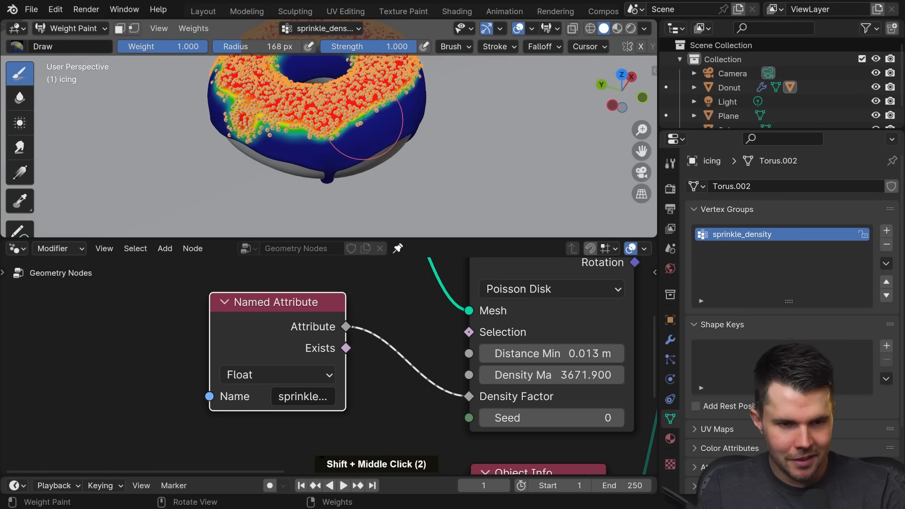
pyautogui.moveTo(363, 121); pyautogui.dragTo(326, 144)
pyautogui.moveTo(401, 134); pyautogui.dragTo(349, 151, button='middle')
pyautogui.moveTo(384, 161); pyautogui.dragTo(432, 169)
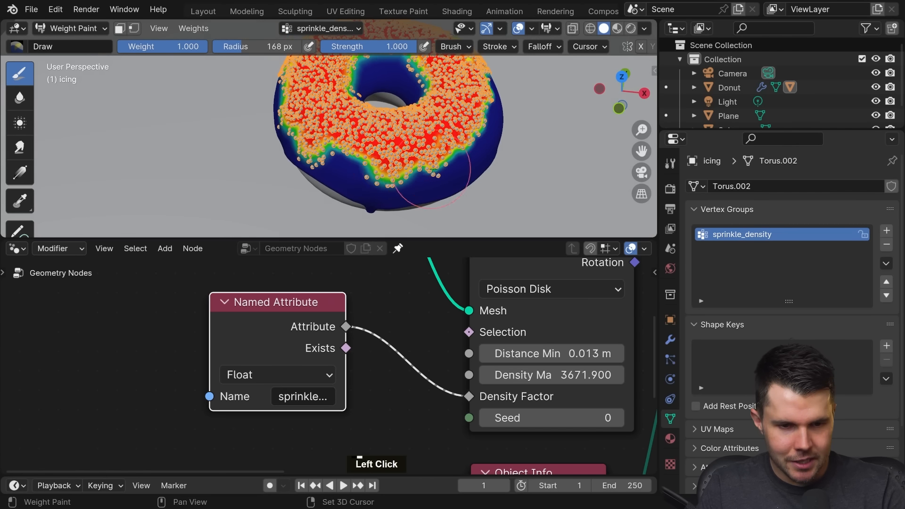
pyautogui.keyDown('shift'); pyautogui.moveTo(434, 169); pyautogui.dragTo(363, 132, button='middle'); pyautogui.keyUp('shift')
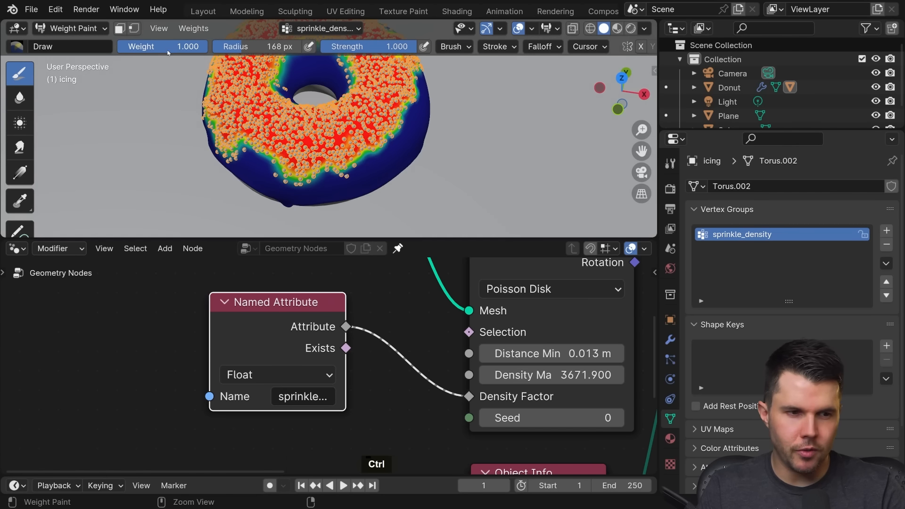
# Step: Subtract weight in several spots near the icing's outer edge, lowering the brush strength to 0.415 after the first spot
pyautogui.keyDown('ctrl'); pyautogui.click(358, 137); pyautogui.keyUp('ctrl')
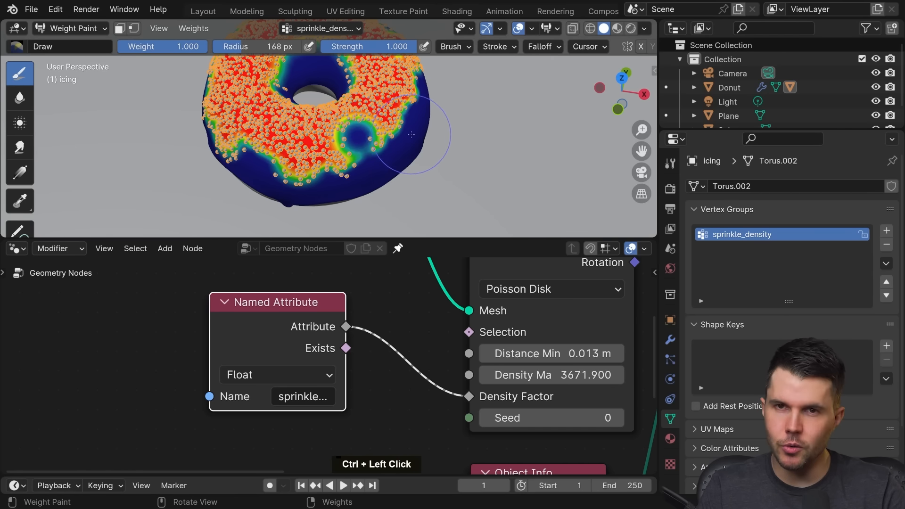
pyautogui.moveTo(411, 135); pyautogui.dragTo(309, 139, button='middle')
pyautogui.moveTo(394, 48); pyautogui.dragTo(338, 49)
pyautogui.keyDown('ctrl'); pyautogui.click(388, 169); pyautogui.keyUp('ctrl')
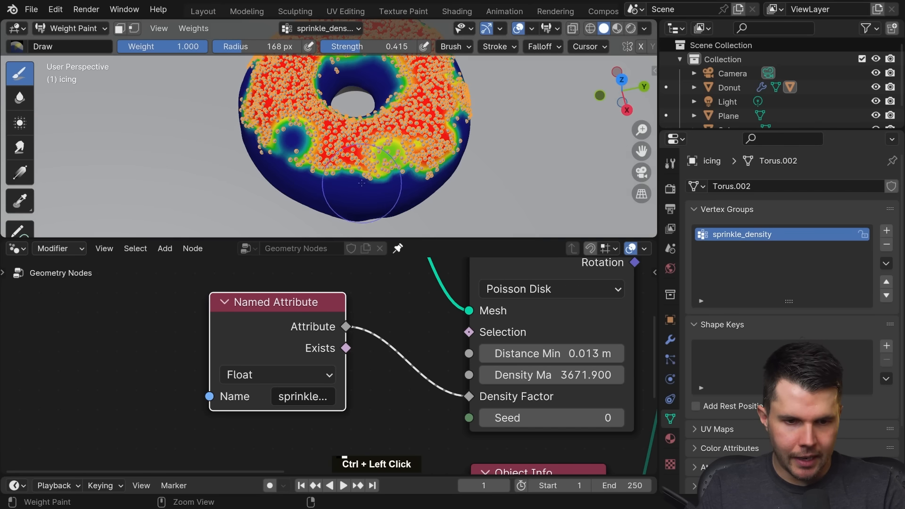
pyautogui.moveTo(440, 175); pyautogui.dragTo(413, 153, button='middle')
pyautogui.keyDown('ctrl'); pyautogui.click(408, 174); pyautogui.keyUp('ctrl')
pyautogui.keyDown('ctrl'); pyautogui.click(445, 135); pyautogui.keyUp('ctrl')
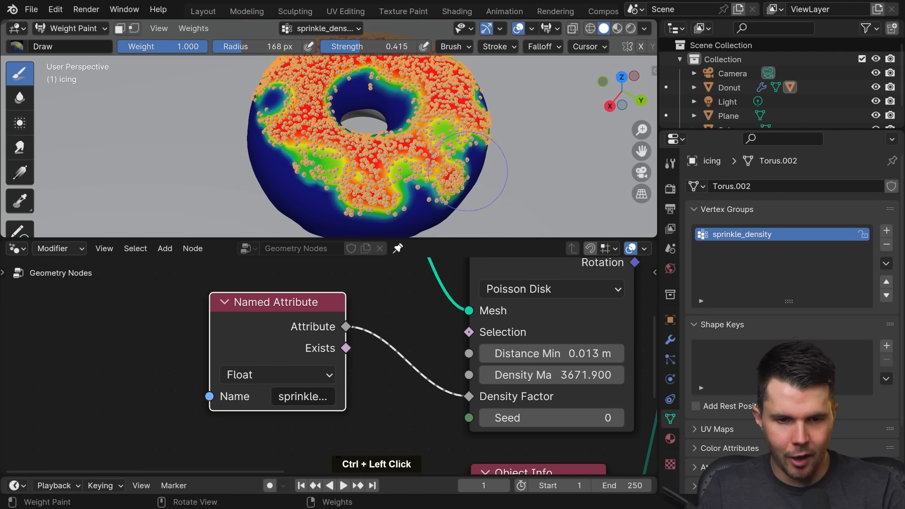
# Step: Add light weight on the front lower edge and subtract more patches around the ring to vary the sprinkle density
pyautogui.moveTo(464, 181)
pyautogui.mouseDown(button='middle')
pyautogui.moveTo(404, 198)
pyautogui.moveTo(430, 172)
pyautogui.mouseUp(button='middle')
pyautogui.click(359, 159)
pyautogui.click(324, 137)
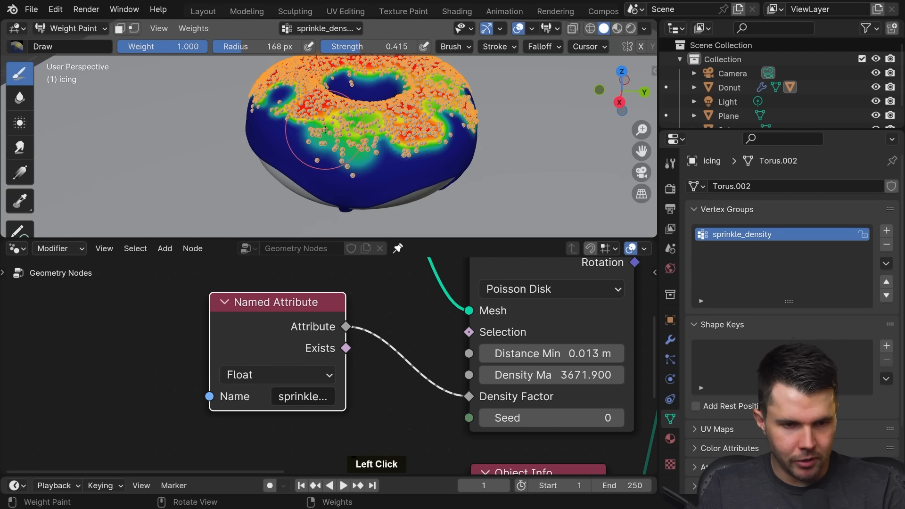
pyautogui.click(315, 135)
pyautogui.moveTo(301, 123); pyautogui.dragTo(428, 152, button='middle')
pyautogui.keyDown('ctrl'); pyautogui.click(334, 130); pyautogui.keyUp('ctrl')
pyautogui.moveTo(338, 138); pyautogui.dragTo(373, 138, button='middle')
pyautogui.keyDown('ctrl'); pyautogui.click(286, 143); pyautogui.keyUp('ctrl')
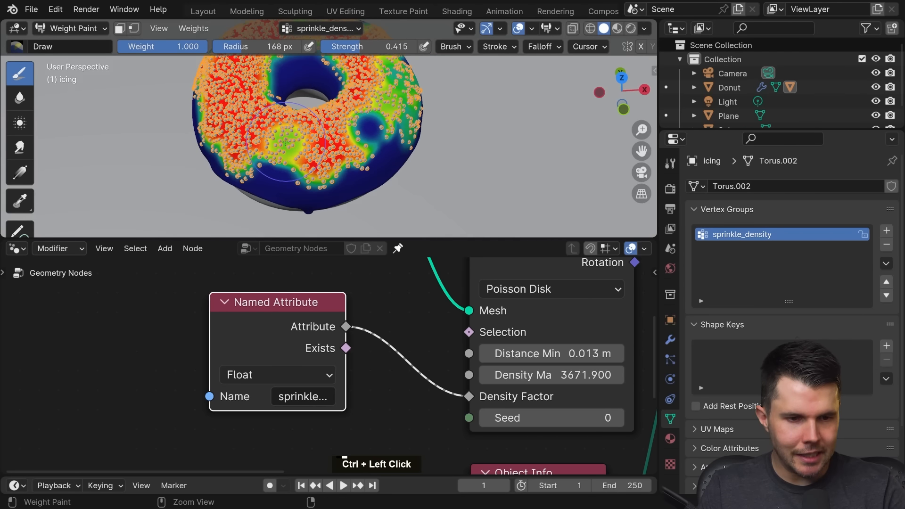
pyautogui.moveTo(285, 143)
pyautogui.mouseDown(button='middle')
pyautogui.moveTo(344, 152)
pyautogui.moveTo(396, 135)
pyautogui.mouseUp(button='middle')
pyautogui.keyDown('ctrl'); pyautogui.click(233, 158); pyautogui.keyUp('ctrl')
pyautogui.keyDown('ctrl'); pyautogui.click(254, 180); pyautogui.keyUp('ctrl')
# Step: Return to Object Mode and deselect everything to view the sprinkles on the whole donut
pyautogui.hotkey('ctrl', 'Tab')
pyautogui.scroll(-3, 300, 158)
pyautogui.hotkey('alt', 'a')
pyautogui.keyDown('shift'); pyautogui.moveTo(351, 146); pyautogui.dragTo(423, 146, button='middle'); pyautogui.keyUp('shift')
pyautogui.scroll(2, 372, 147)
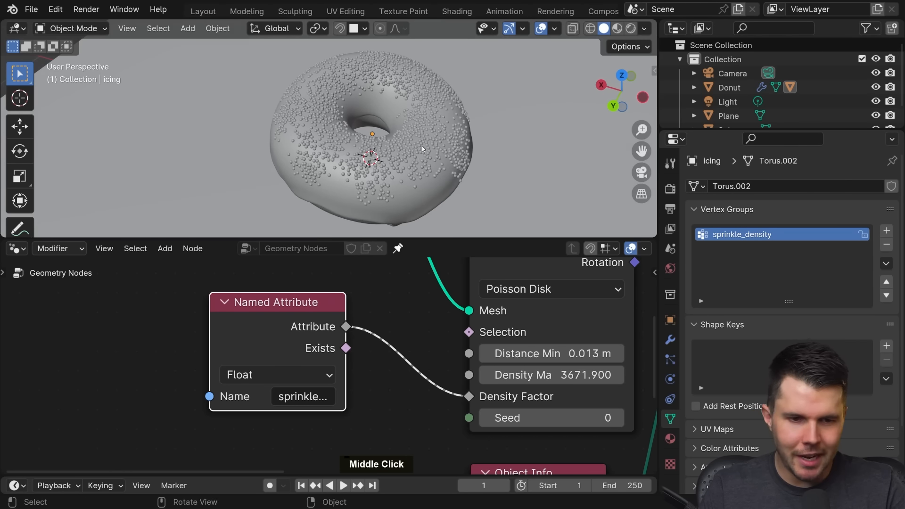
# Step: Resume weight painting on the icing, thinning one patch near the outer edge and adding light weight below the ring
pyautogui.hotkey('ctrl', 'Tab')
pyautogui.click(342, 97)
pyautogui.scroll(2, 342, 97)
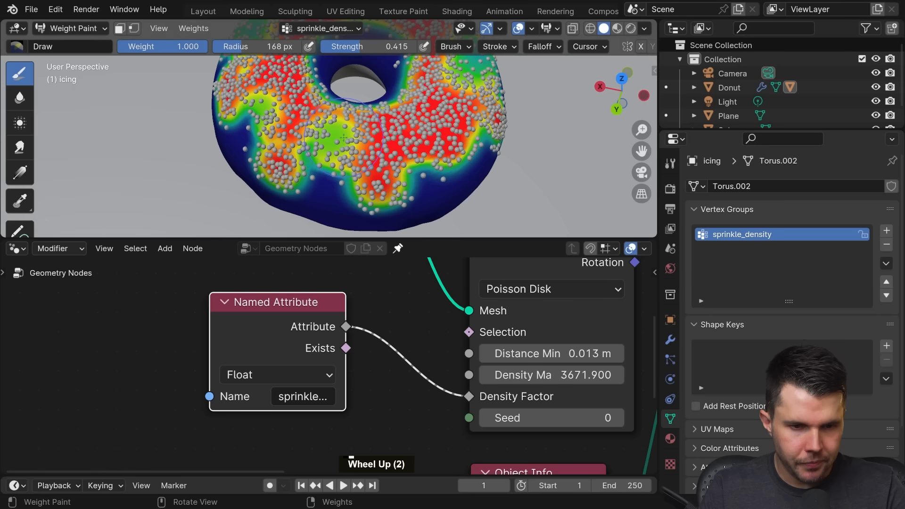
pyautogui.scroll(-1, 342, 97)
pyautogui.moveTo(401, 165)
pyautogui.keyDown('shift'); pyautogui.mouseDown(button='middle')
pyautogui.moveTo(318, 105)
pyautogui.moveTo(356, 149)
pyautogui.moveTo(318, 123)
pyautogui.mouseUp(button='middle'); pyautogui.keyUp('shift')
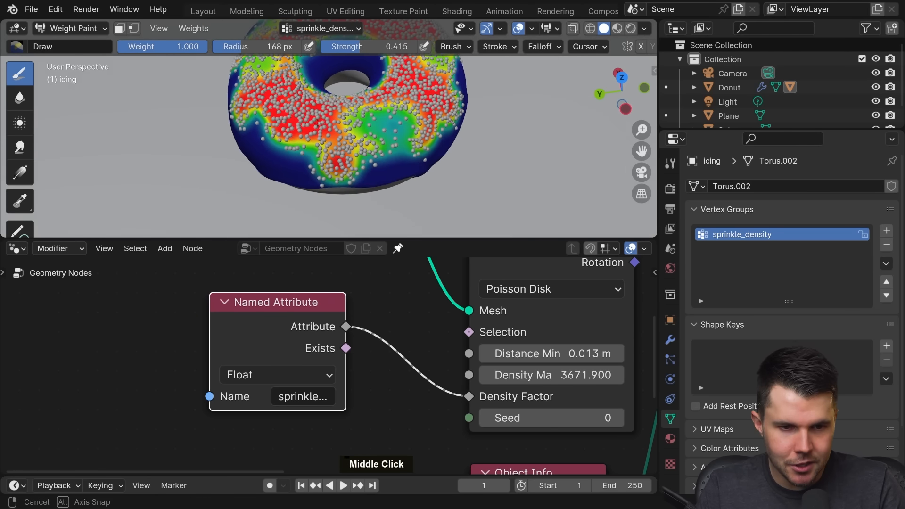
pyautogui.keyDown('ctrl'); pyautogui.click(382, 145); pyautogui.keyUp('ctrl')
pyautogui.moveTo(403, 152); pyautogui.dragTo(324, 134, button='middle')
pyautogui.doubleClick(324, 134)
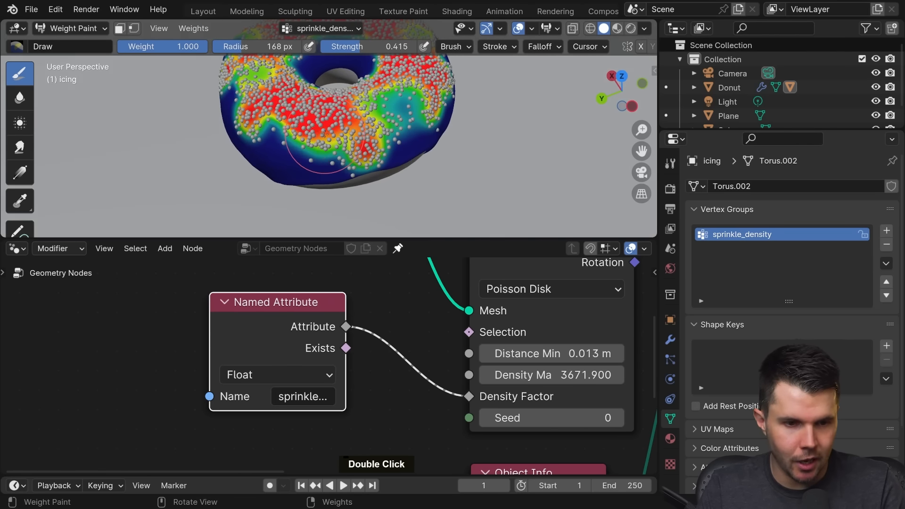
# Step: Dab light weight at further spots along the icing's lower sides around the donut
pyautogui.moveTo(382, 126); pyautogui.dragTo(349, 124, button='middle')
pyautogui.moveTo(349, 123)
pyautogui.keyDown('shift'); pyautogui.mouseDown(button='middle')
pyautogui.moveTo(327, 134)
pyautogui.moveTo(341, 137)
pyautogui.moveTo(283, 130)
pyautogui.moveTo(308, 155)
pyautogui.moveTo(341, 134)
pyautogui.mouseUp(button='middle'); pyautogui.keyUp('shift')
pyautogui.doubleClick(321, 135)
pyautogui.scroll(2, 313, 151)
pyautogui.doubleClick(313, 154)
pyautogui.scroll(-3, 313, 154)
pyautogui.click(326, 138)
pyautogui.moveTo(327, 139); pyautogui.dragTo(334, 137)
pyautogui.moveTo(363, 128); pyautogui.dragTo(353, 127, button='middle')
pyautogui.moveTo(352, 127)
pyautogui.keyDown('shift'); pyautogui.mouseDown(button='middle')
pyautogui.moveTo(321, 127)
pyautogui.moveTo(353, 141)
pyautogui.moveTo(301, 140)
pyautogui.mouseUp(button='middle'); pyautogui.keyUp('shift')
pyautogui.doubleClick(351, 141)
pyautogui.keyDown('shift'); pyautogui.moveTo(301, 140); pyautogui.dragTo(240, 147, button='middle'); pyautogui.keyUp('shift')
pyautogui.moveTo(240, 147)
pyautogui.keyDown('shift'); pyautogui.mouseDown(button='middle')
pyautogui.moveTo(229, 153)
pyautogui.moveTo(249, 135)
pyautogui.moveTo(245, 174)
pyautogui.mouseUp(button='middle'); pyautogui.keyUp('shift')
pyautogui.click(249, 136)
pyautogui.click(246, 142)
pyautogui.moveTo(340, 137)
pyautogui.mouseDown(button='middle')
pyautogui.moveTo(356, 125)
pyautogui.moveTo(331, 119)
pyautogui.moveTo(296, 149)
pyautogui.moveTo(340, 127)
pyautogui.mouseUp(button='middle')
# Step: Check the sprinkles in Object Mode, then subtract weight on the ring's top near the hole in Weight Paint mode and return to Object Mode
pyautogui.hotkey('ctrl', 'Tab')
pyautogui.scroll(-1, 295, 149)
pyautogui.moveTo(341, 126); pyautogui.dragTo(425, 147, button='middle')
pyautogui.keyDown('shift'); pyautogui.moveTo(424, 147); pyautogui.dragTo(456, 108, button='middle'); pyautogui.keyUp('shift')
pyautogui.hotkey('ctrl', 'Tab')
pyautogui.click(370, 70)
pyautogui.moveTo(372, 76); pyautogui.dragTo(377, 105, button='middle')
pyautogui.keyDown('ctrl'); pyautogui.click(397, 122); pyautogui.keyUp('ctrl')
pyautogui.keyDown('ctrl'); pyautogui.click(374, 114); pyautogui.keyUp('ctrl')
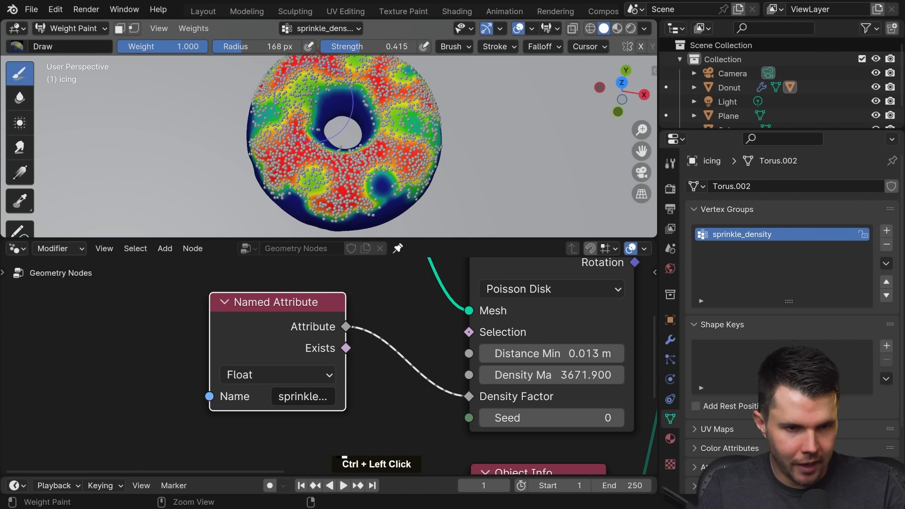
pyautogui.hotkey('ctrl', 'Tab')
# Step: Examine the sprinkle distribution and the individual spheres on the icing up close and from the side
pyautogui.moveTo(389, 134)
pyautogui.mouseDown(button='middle')
pyautogui.moveTo(511, 82)
pyautogui.moveTo(474, 109)
pyautogui.moveTo(333, 124)
pyautogui.moveTo(496, 164)
pyautogui.moveTo(384, 151)
pyautogui.mouseUp(button='middle')
pyautogui.scroll(-2, 340, 143)
pyautogui.scroll(2, 405, 148)
pyautogui.scroll(6, 430, 157)
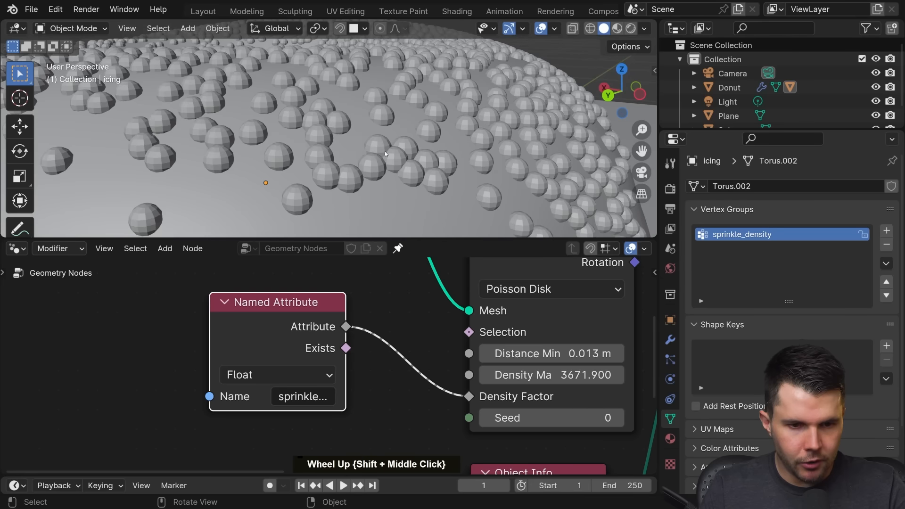
pyautogui.scroll(3, 343, 125)
pyautogui.scroll(-5, 344, 117)
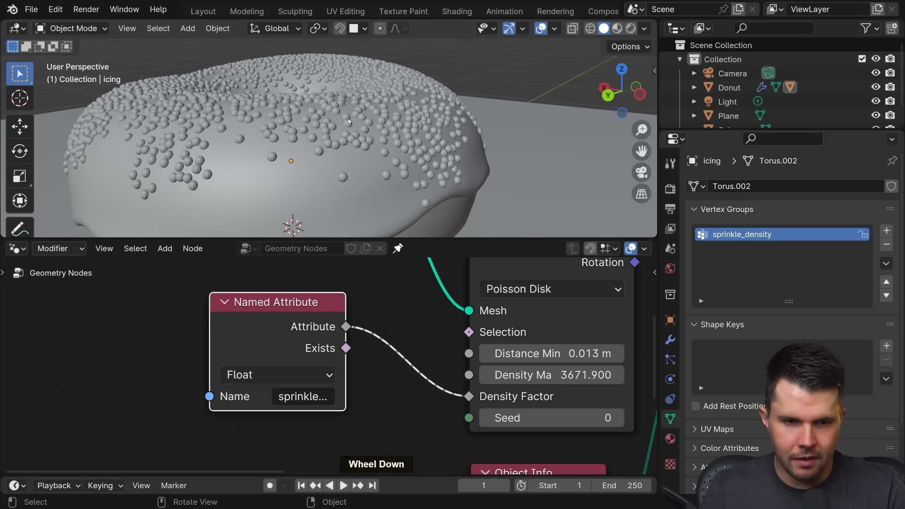
pyautogui.moveTo(348, 118); pyautogui.dragTo(330, 99, button='middle')
pyautogui.scroll(3, 402, 149)
pyautogui.scroll(-1, 412, 164)
pyautogui.scroll(-3, 412, 164)
# Step: Select the Sphere object that serves as the sprinkle and frame it in the 3D viewport
pyautogui.moveTo(733, 102); pyautogui.dragTo(734, 81, button='middle')
pyautogui.click(732, 114)
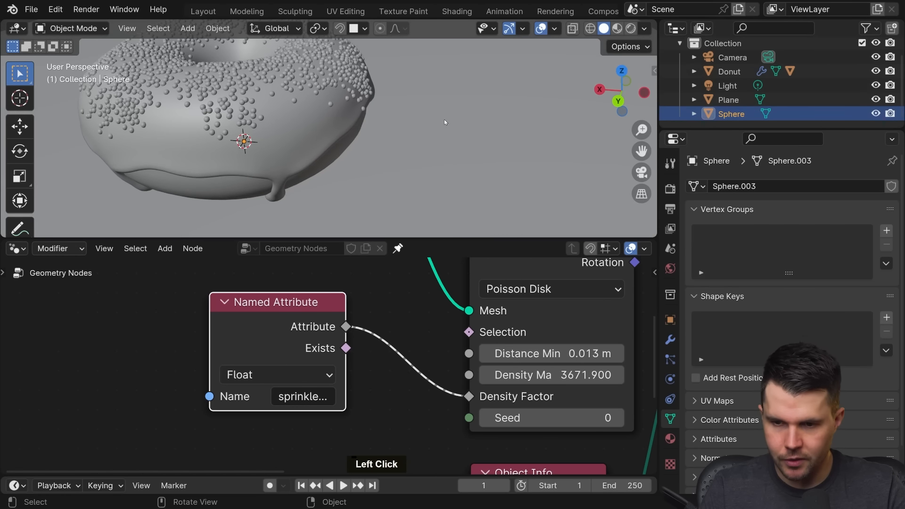
pyautogui.moveTo(444, 122); pyautogui.dragTo(325, 101, button='middle')
pyautogui.scroll(3, 383, 149)
pyautogui.scroll(-3, 326, 100)
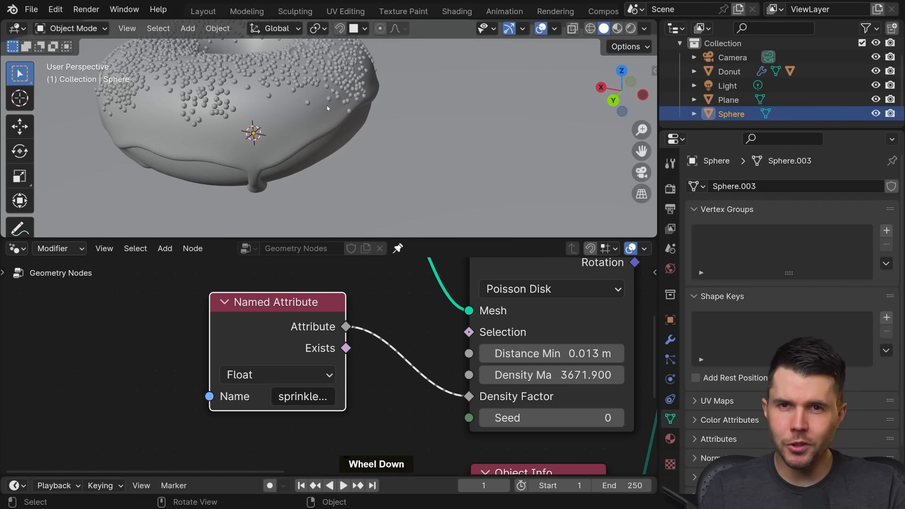
pyautogui.scroll(2, 316, 111)
pyautogui.scroll(-4, 329, 121)
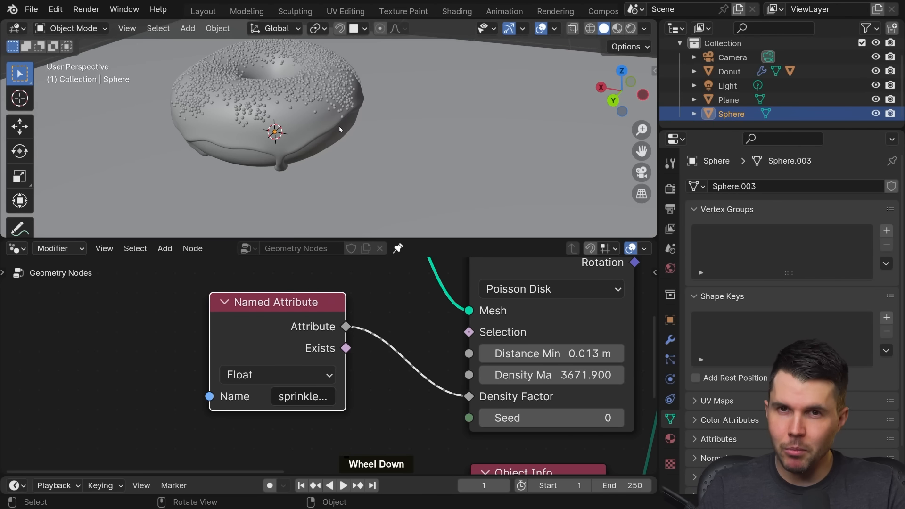
pyautogui.press('KP_Decimal')
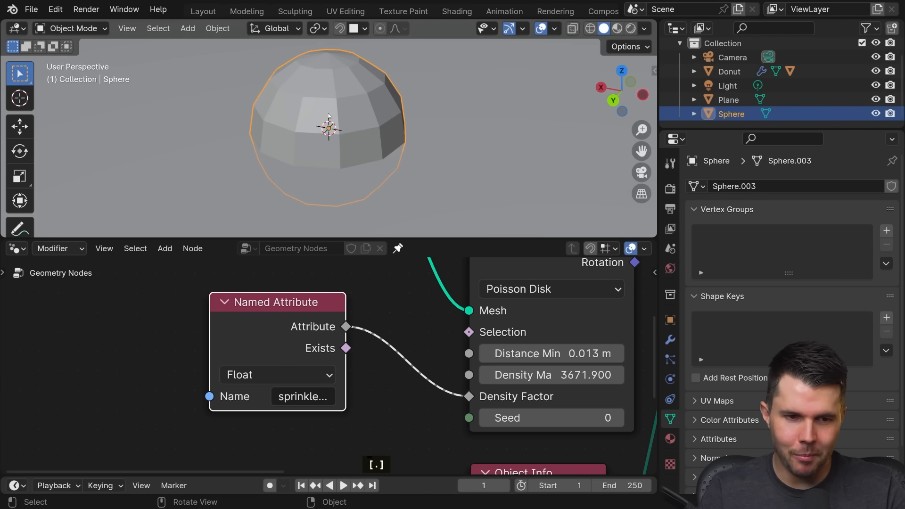
pyautogui.moveTo(329, 116); pyautogui.dragTo(347, 127, button='middle')
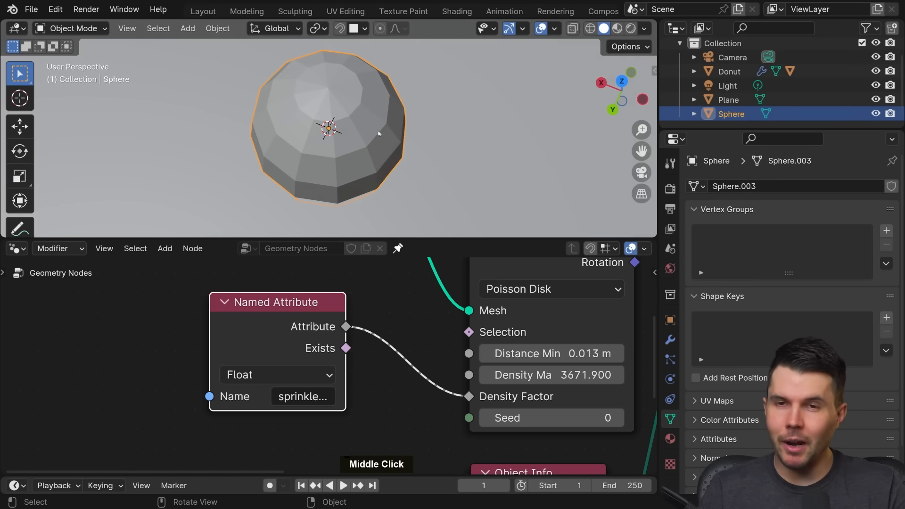
# Step: Apply Shade Smooth to the Sphere object used as the sprinkle
pyautogui.scroll(-10, 378, 134)
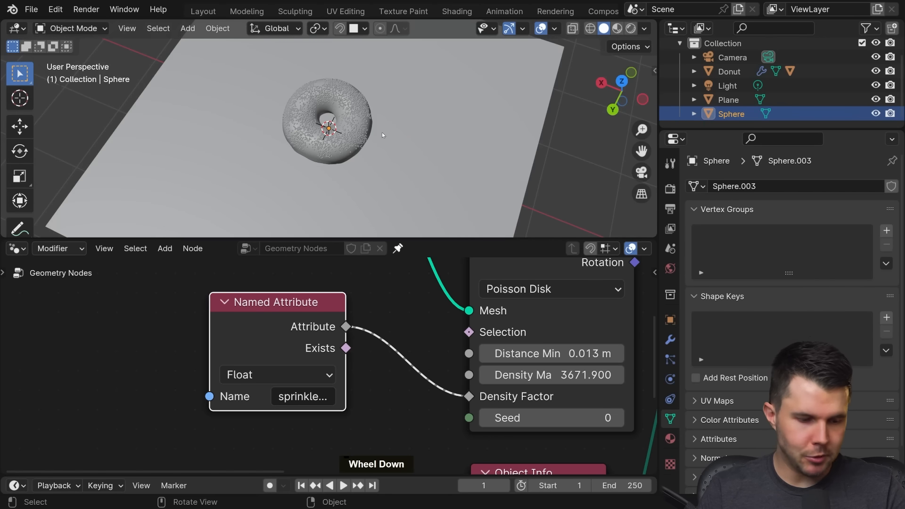
pyautogui.press('`')
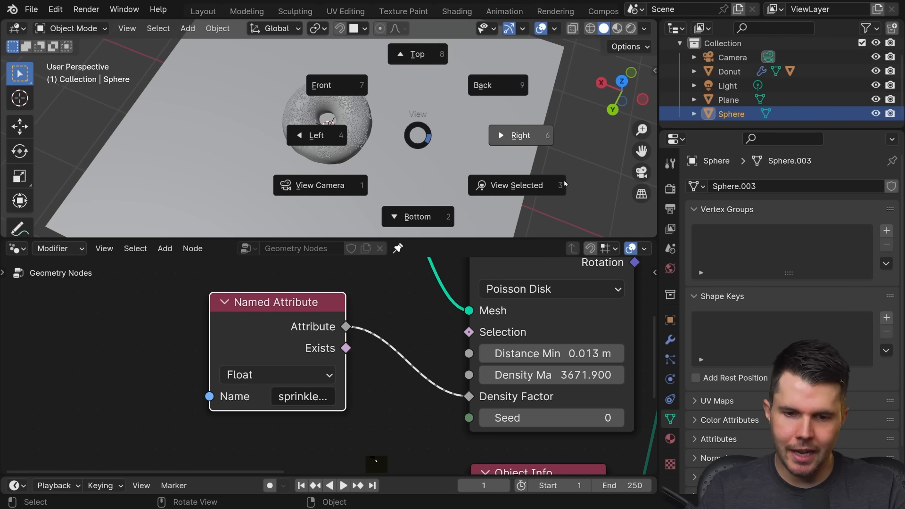
pyautogui.click(533, 190)
pyautogui.press('`')
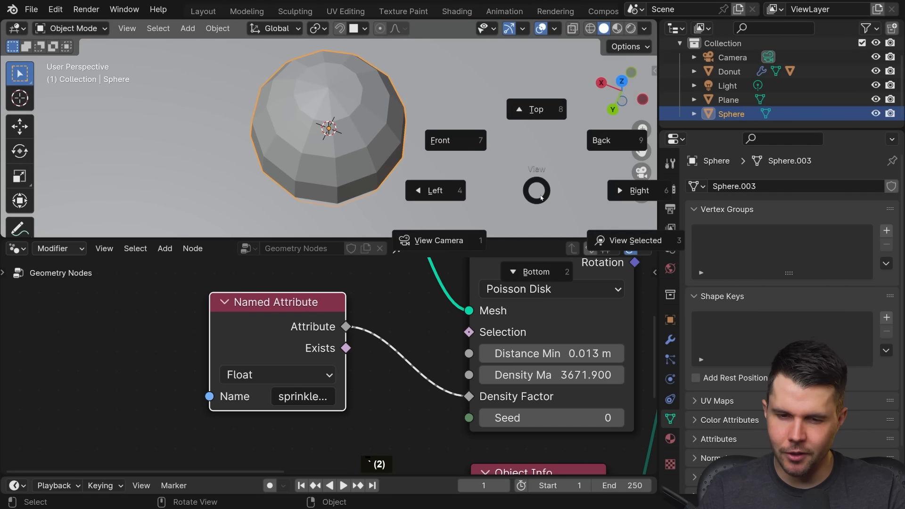
pyautogui.scroll(-5, 430, 154)
pyautogui.scroll(-3, 431, 154)
pyautogui.scroll(8, 388, 131)
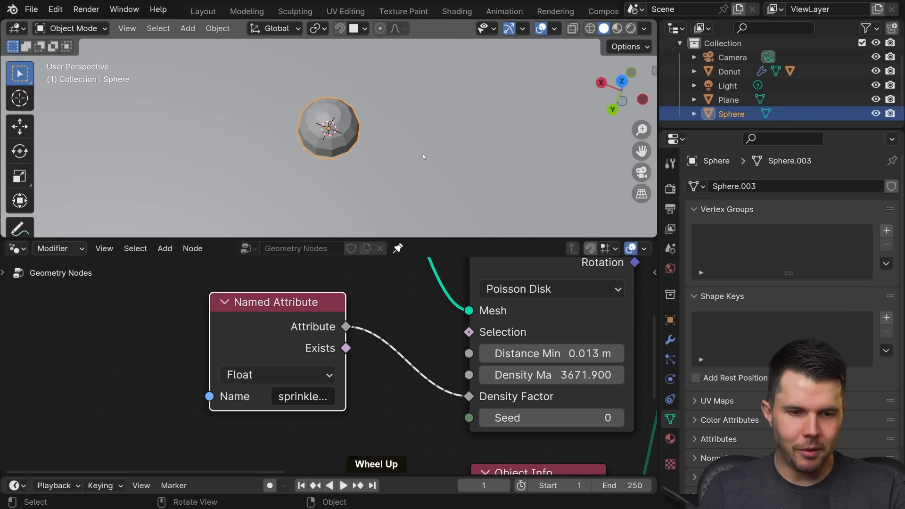
pyautogui.moveTo(389, 131); pyautogui.dragTo(339, 97, button='middle')
pyautogui.rightClick(442, 96)
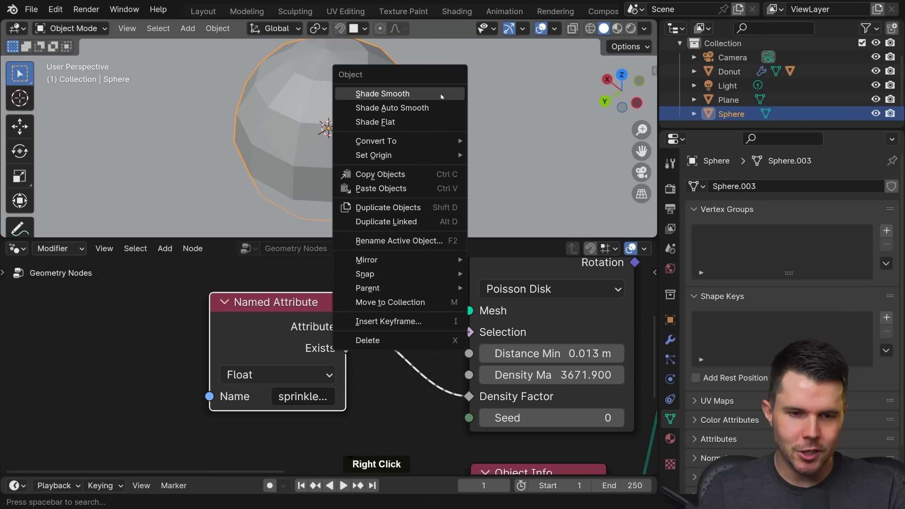
pyautogui.click(442, 96)
# Step: Enlarge the 3D viewport and examine the smooth-shaded sprinkles on the icing from several angles and distances
pyautogui.scroll(-8, 442, 120)
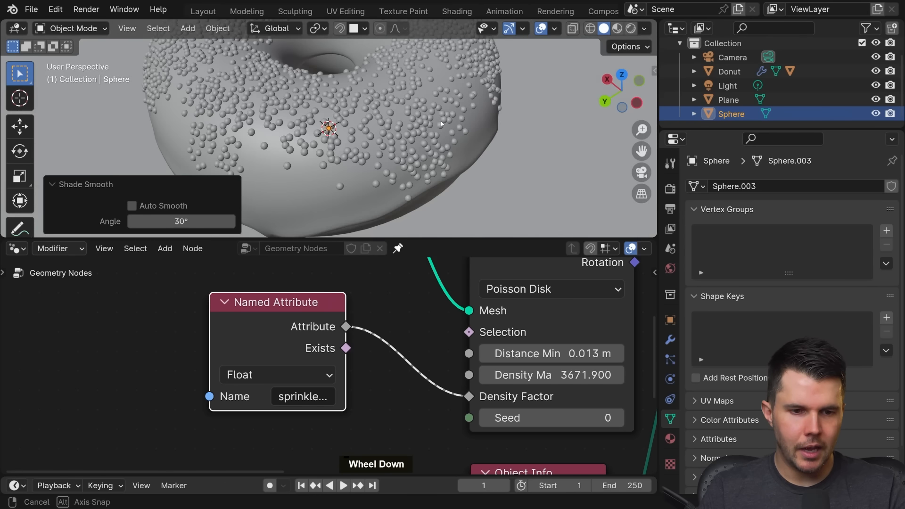
pyautogui.moveTo(440, 121); pyautogui.dragTo(469, 116, button='middle')
pyautogui.moveTo(438, 238); pyautogui.dragTo(431, 323)
pyautogui.scroll(-4, 401, 137)
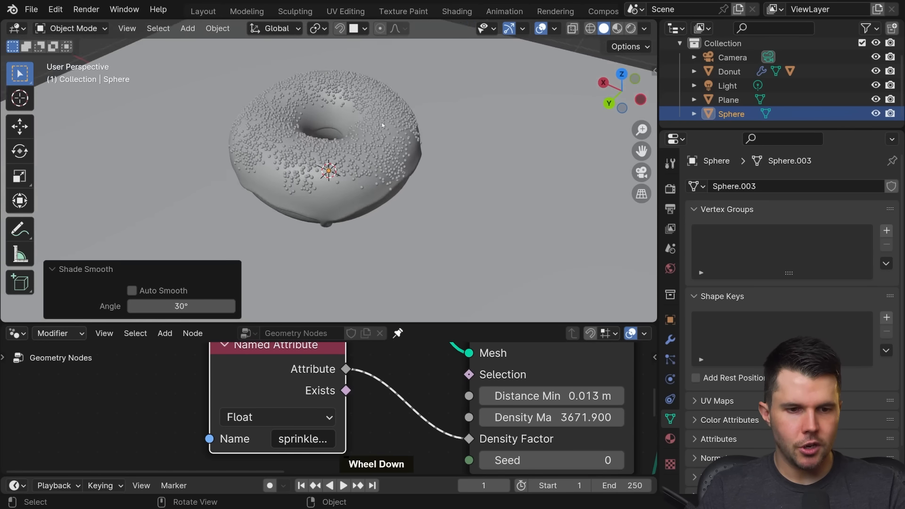
pyautogui.scroll(4, 364, 123)
pyautogui.moveTo(391, 125); pyautogui.dragTo(463, 147, button='middle')
pyautogui.scroll(-4, 365, 125)
pyautogui.scroll(1, 298, 128)
pyautogui.scroll(-2, 463, 147)
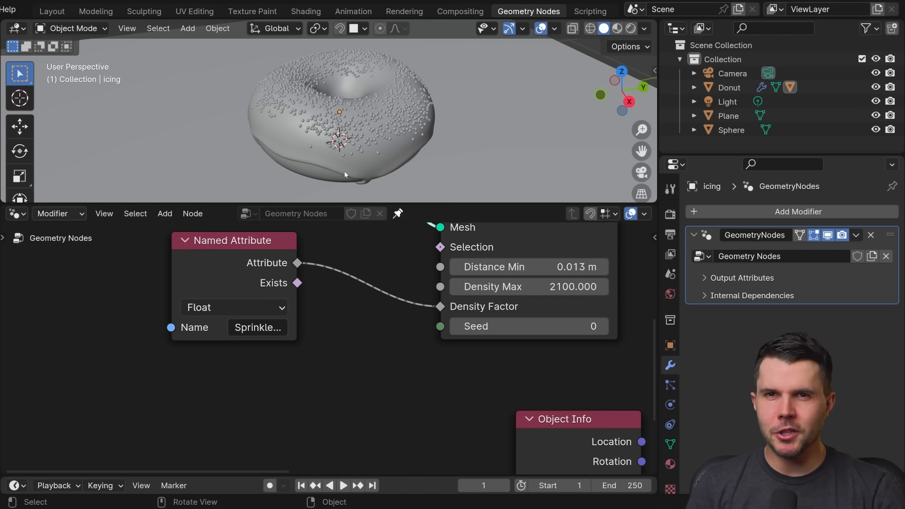
# Step: Duplicate the donut together with its icing and place the copy beside the original along the Y axis
pyautogui.click(333, 177)
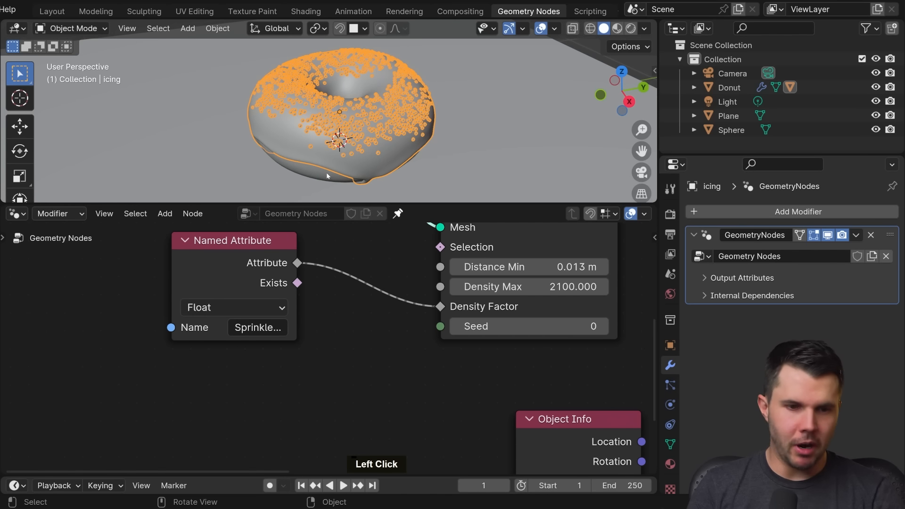
pyautogui.keyDown('shift'); pyautogui.moveTo(327, 176); pyautogui.dragTo(343, 158, button='middle'); pyautogui.keyUp('shift')
pyautogui.keyDown('shift'); pyautogui.click(378, 142); pyautogui.keyUp('shift')
pyautogui.scroll(-1, 377, 140)
pyautogui.hotkey('shift', 'd')
pyautogui.middleClick(301, 140)
pyautogui.click(301, 140)
pyautogui.click(307, 124)
pyautogui.hotkey('alt', 'a')
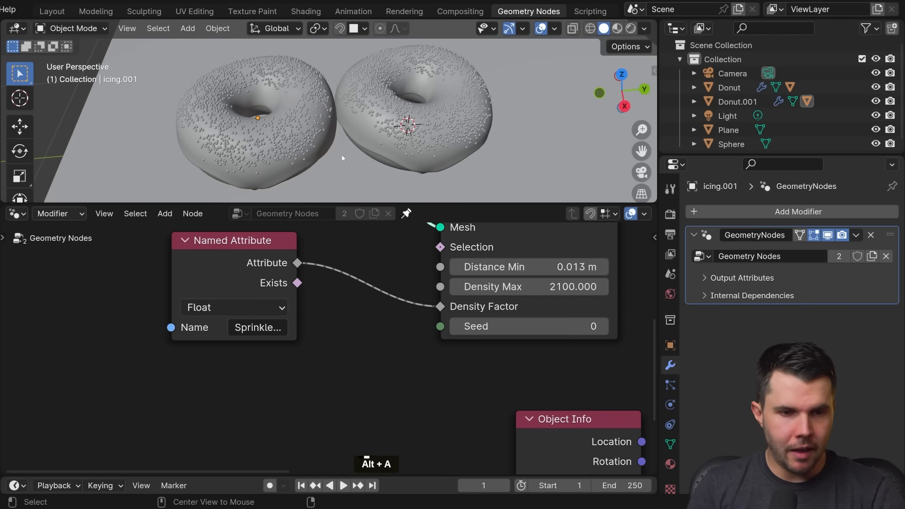
# Step: Select the duplicated icing and set Density Max in its Distribute Points on Faces node to 500
pyautogui.click(313, 134)
pyautogui.click(350, 129)
pyautogui.click(308, 137)
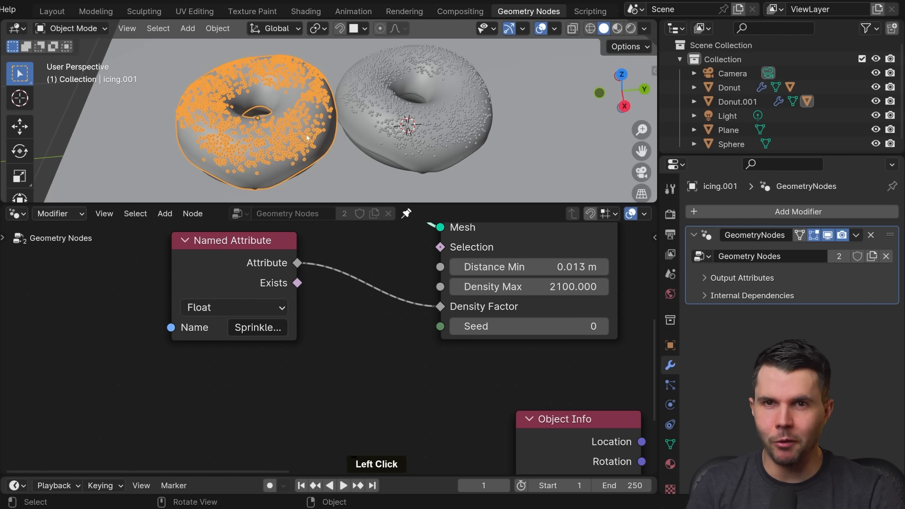
pyautogui.doubleClick(528, 287)
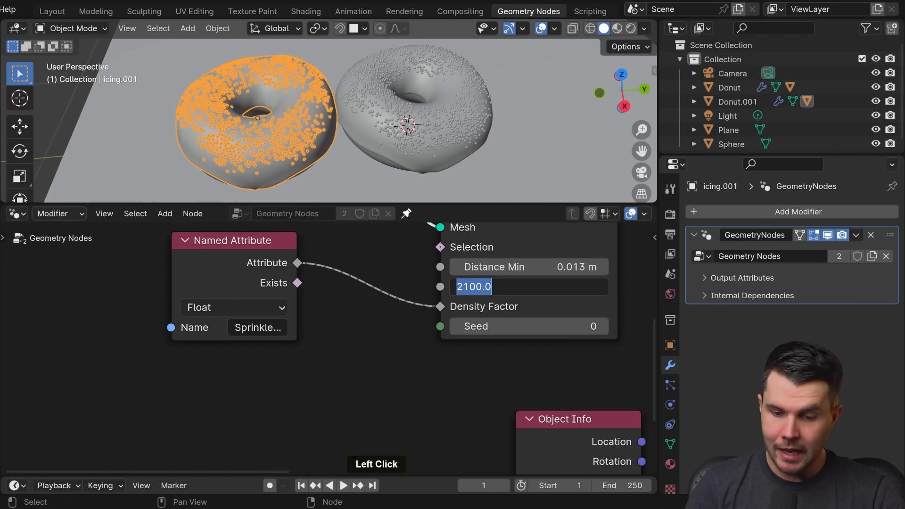
pyautogui.write('500')
pyautogui.press('Return')
pyautogui.hotkey('alt', 'a')
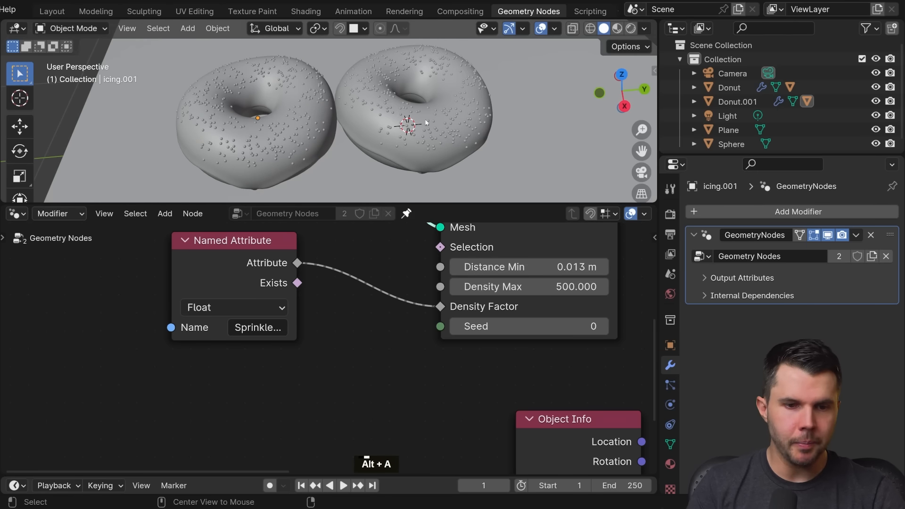
# Step: Select the two icings in turn to compare their sprinkles, and examine the node tree they share
pyautogui.click(408, 140)
pyautogui.click(306, 134)
pyautogui.click(364, 128)
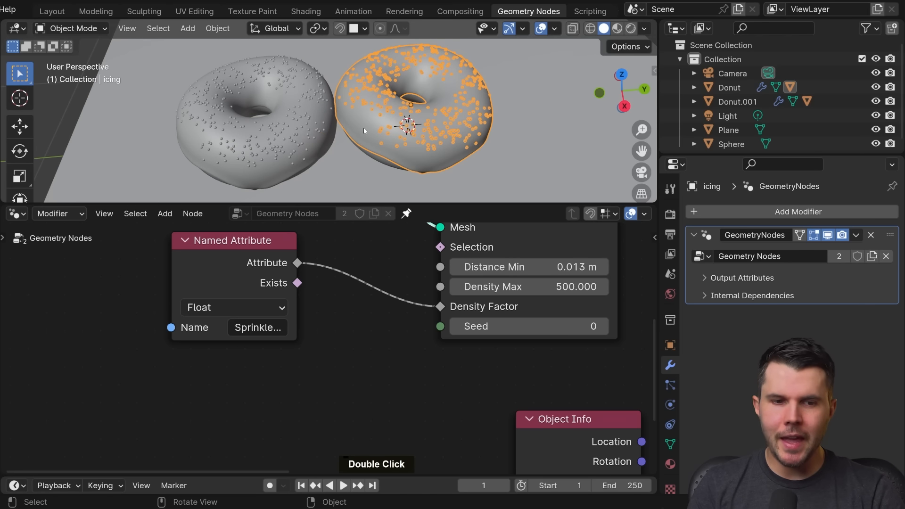
pyautogui.click(313, 134)
pyautogui.moveTo(529, 271); pyautogui.dragTo(426, 352, button='middle')
pyautogui.scroll(-7, 426, 353)
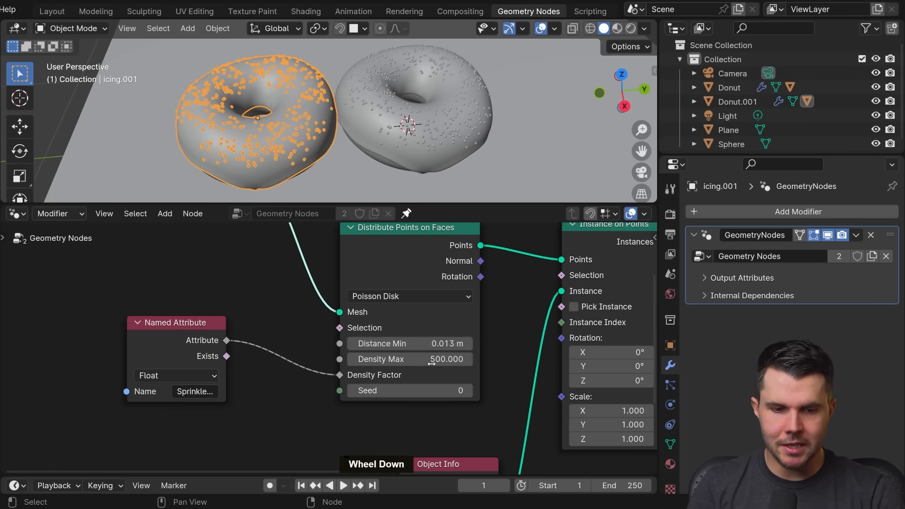
pyautogui.moveTo(577, 304); pyautogui.dragTo(462, 273, button='middle')
pyautogui.moveTo(474, 311); pyautogui.dragTo(552, 377, button='middle')
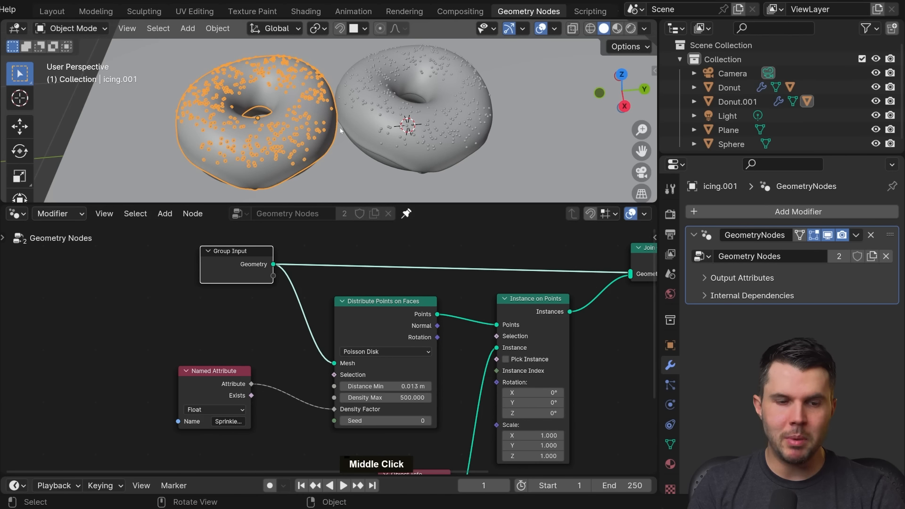
pyautogui.click(376, 130)
pyautogui.click(301, 135)
pyautogui.click(376, 130)
pyautogui.click(283, 137)
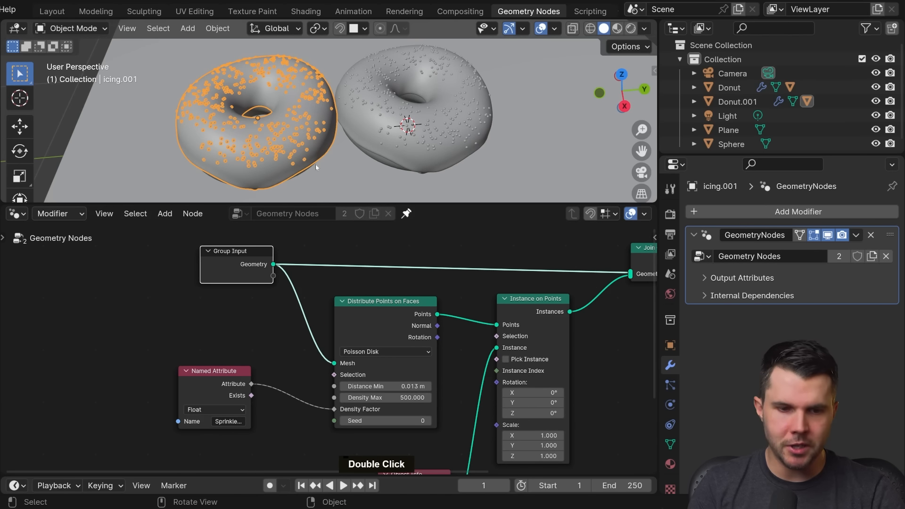
pyautogui.scroll(2, 328, 335)
pyautogui.moveTo(380, 304); pyautogui.dragTo(372, 315, button='middle')
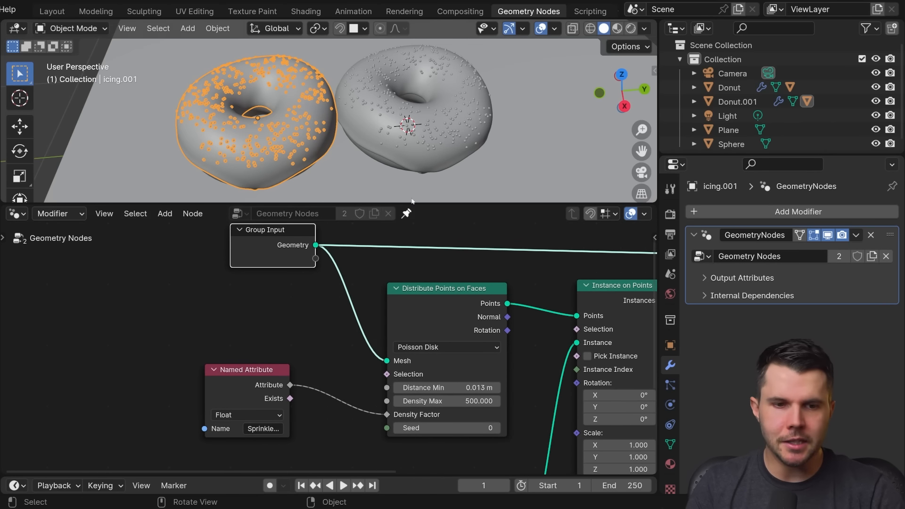
# Step: Try raising the Instance on Points node's X, Y and Z scale together to 1.25
pyautogui.moveTo(532, 371); pyautogui.dragTo(413, 337, button='middle')
pyautogui.scroll(-4, 412, 337)
pyautogui.moveTo(504, 391); pyautogui.dragTo(488, 347, button='middle')
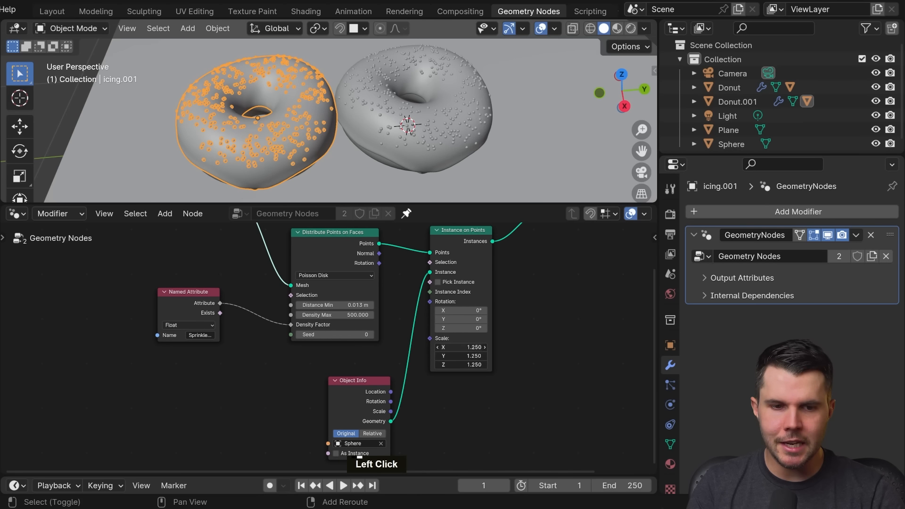
pyautogui.keyDown('shift'); pyautogui.moveTo(462, 347); pyautogui.dragTo(476, 364); pyautogui.keyUp('shift')
pyautogui.keyDown('shift'); pyautogui.rightClick(464, 347); pyautogui.keyUp('shift')
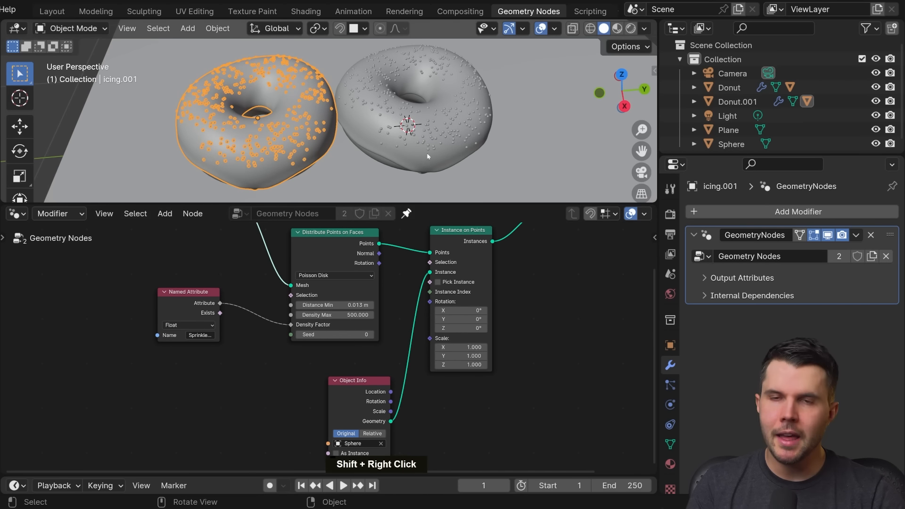
# Step: Expose Density Max as a modifier setting by linking the Distribute Points on Faces socket to the Group Input's empty socket
pyautogui.hotkey('alt', 'a')
pyautogui.moveTo(307, 230); pyautogui.dragTo(344, 264, button='middle')
pyautogui.scroll(2, 414, 335)
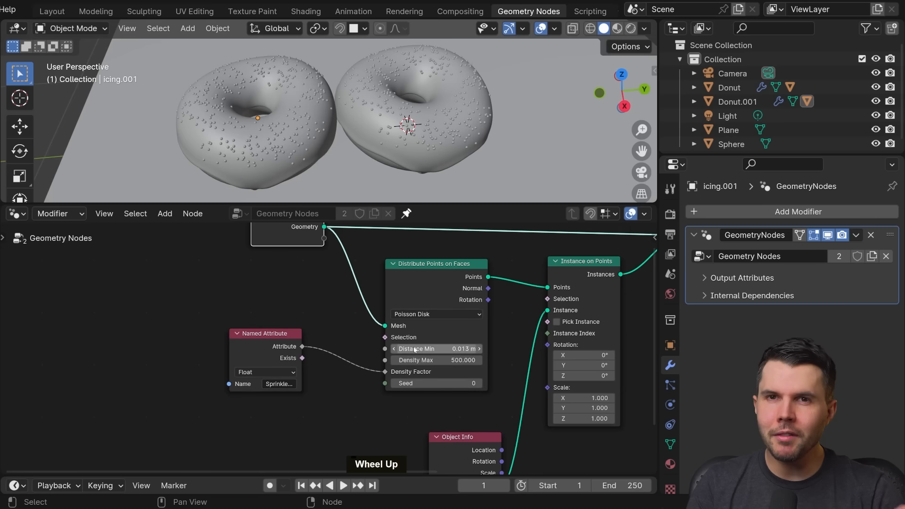
pyautogui.scroll(2, 391, 301)
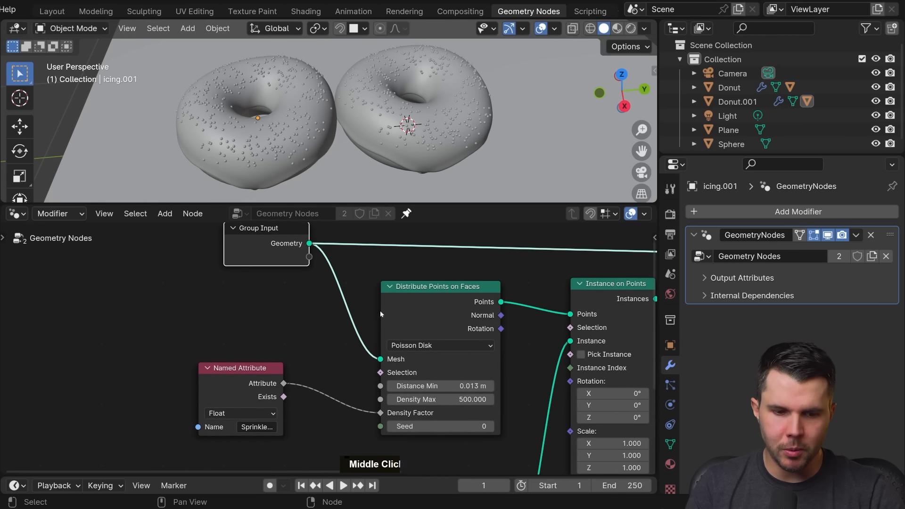
pyautogui.moveTo(380, 311); pyautogui.dragTo(383, 321, button='middle')
pyautogui.scroll(2, 401, 335)
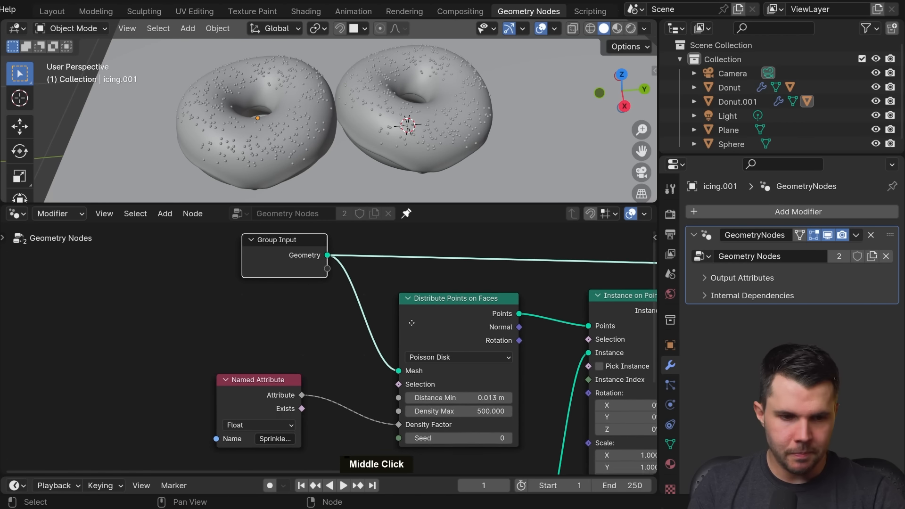
pyautogui.moveTo(409, 409); pyautogui.dragTo(396, 409)
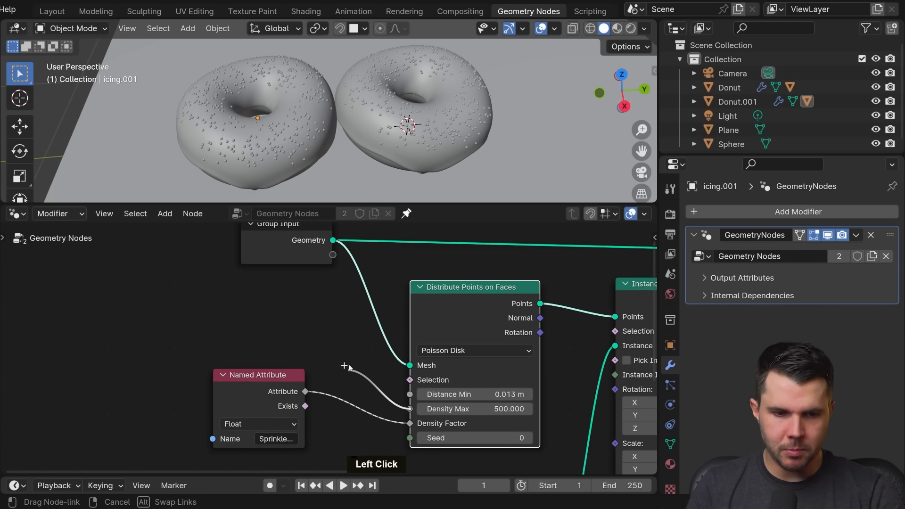
pyautogui.moveTo(349, 368); pyautogui.dragTo(333, 259)
pyautogui.scroll(4, 340, 274)
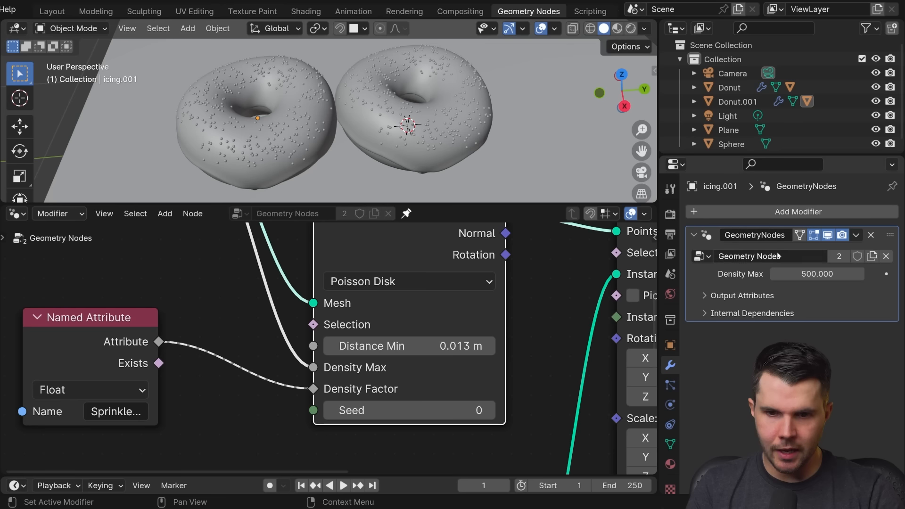
# Step: Set the duplicated icing's Density Max to 2000 in its GeometryNodes modifier
pyautogui.click(803, 274)
pyautogui.write('2000')
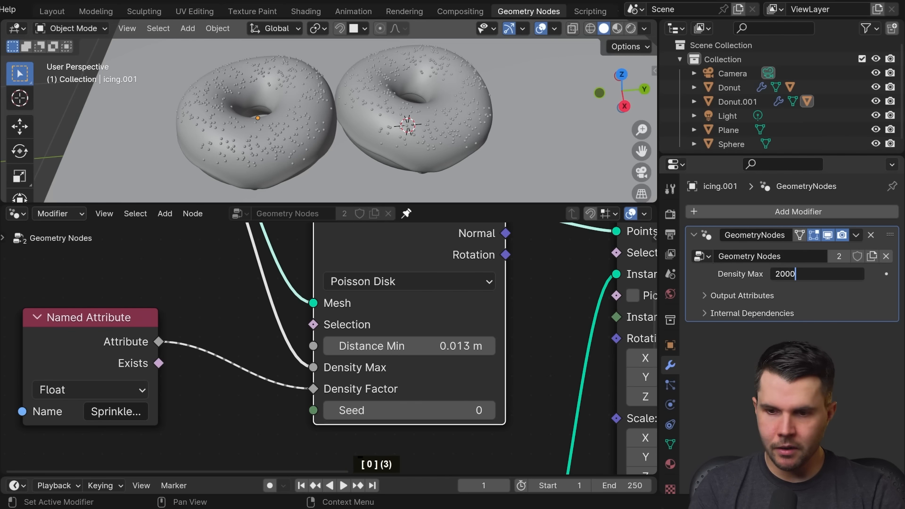
pyautogui.press('Return')
# Step: Compare the Density Max settings of both icings and examine the link from Group Input to Distribute Points on Faces
pyautogui.click(302, 144)
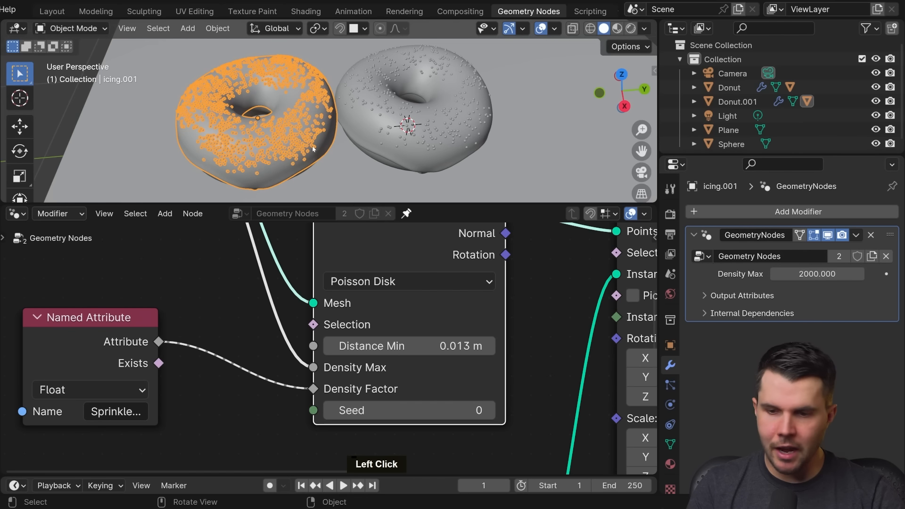
pyautogui.click(432, 130)
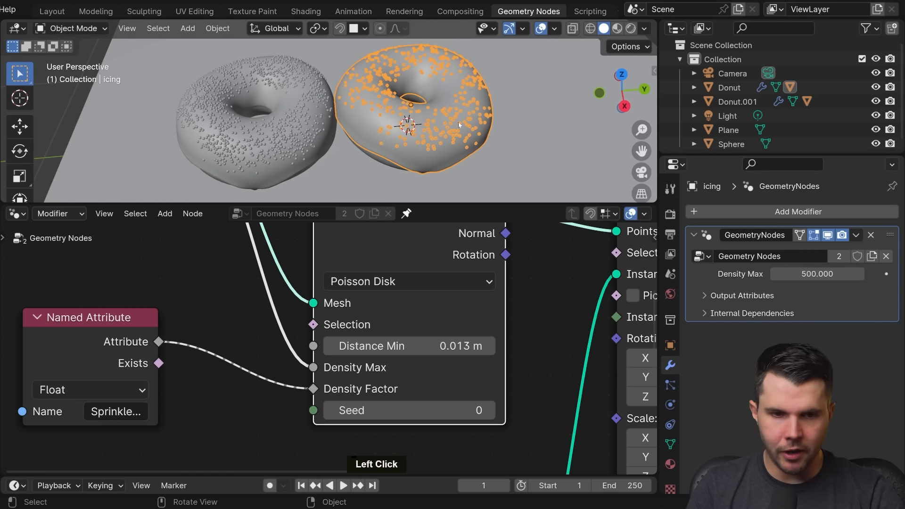
pyautogui.hotkey('alt', 'a')
pyautogui.scroll(-4, 332, 348)
pyautogui.moveTo(338, 347); pyautogui.dragTo(354, 362, button='middle')
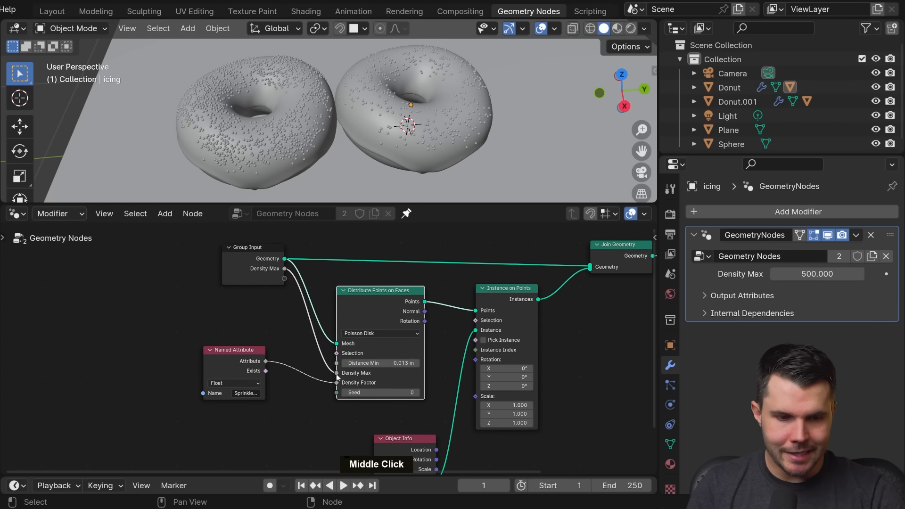
pyautogui.click(267, 267)
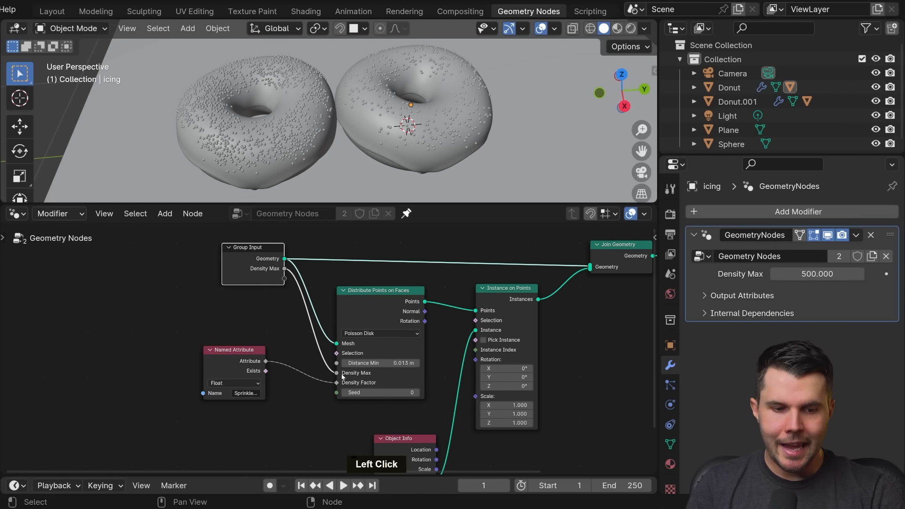
pyautogui.moveTo(342, 376); pyautogui.dragTo(308, 292, button='middle')
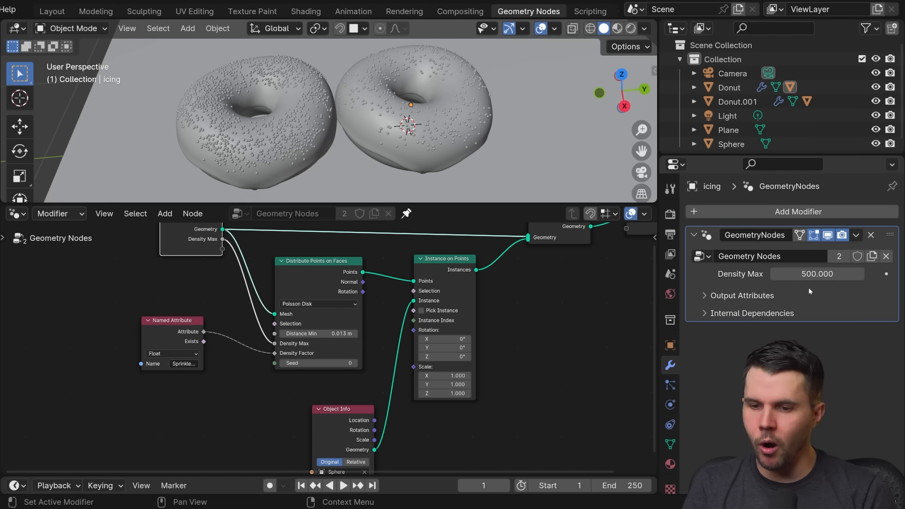
# Step: Select the original donut's icing and switch to the Layout workspace with both donuts in view
pyautogui.click(476, 136)
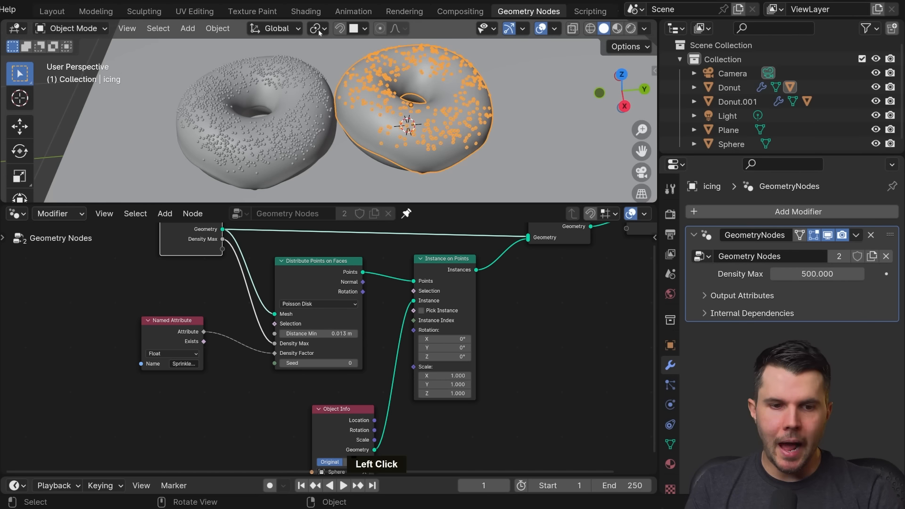
pyautogui.click(67, 12)
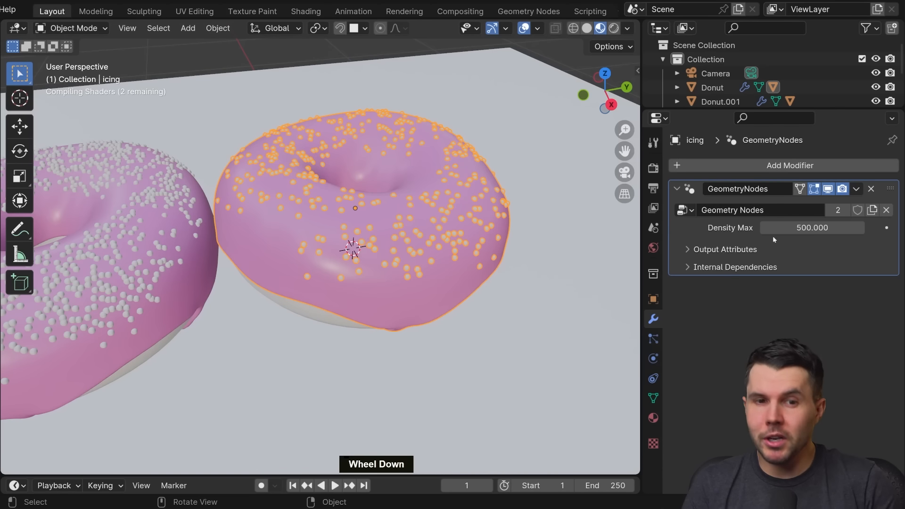
pyautogui.scroll(-5, 351, 248)
pyautogui.scroll(3, 347, 250)
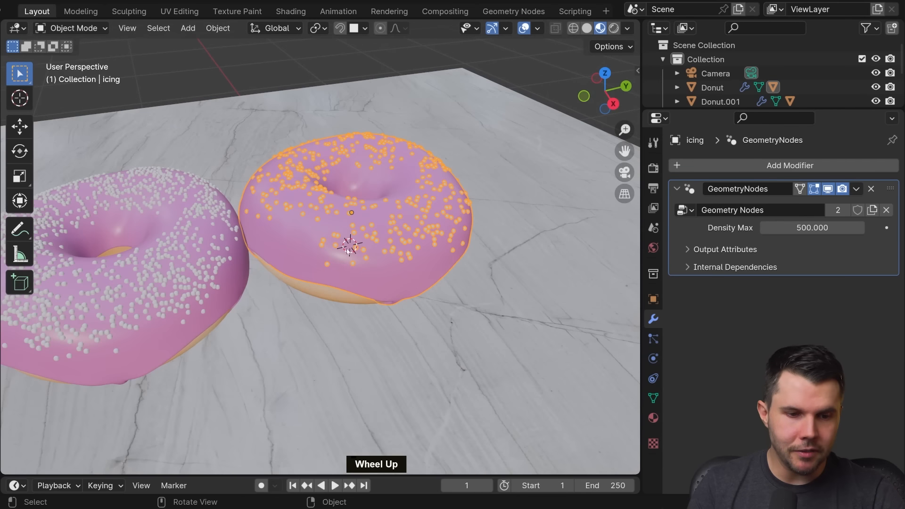
# Step: Add the original donut to the icing selection, duplicate both, and place the third donut on the original's free side along Y
pyautogui.keyDown('shift'); pyautogui.click(331, 301); pyautogui.keyUp('shift')
pyautogui.hotkey('shift', 'd')
pyautogui.middleClick(424, 283)
pyautogui.click(500, 264)
# Step: Set the third donut icing's Density Max to 800 in its GeometryNodes modifier
pyautogui.doubleClick(801, 228)
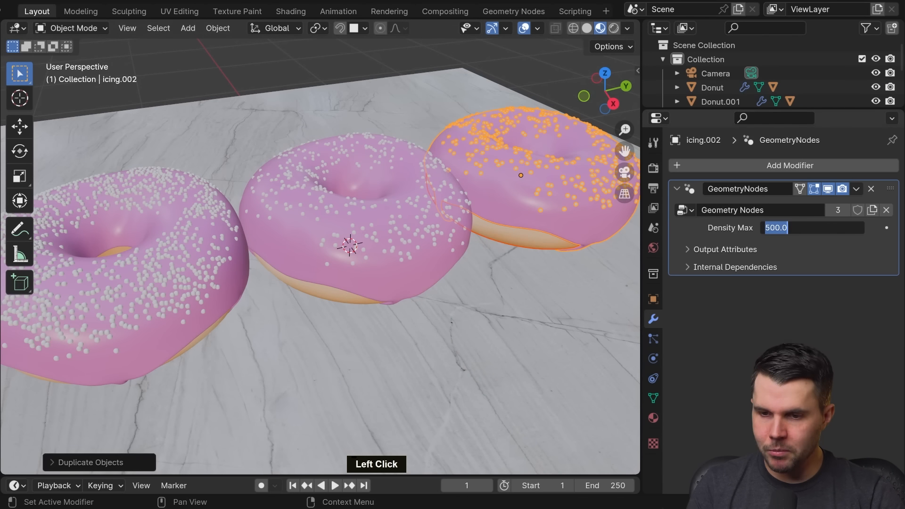
pyautogui.write('800')
pyautogui.press('Return')
pyautogui.scroll(-3, 508, 184)
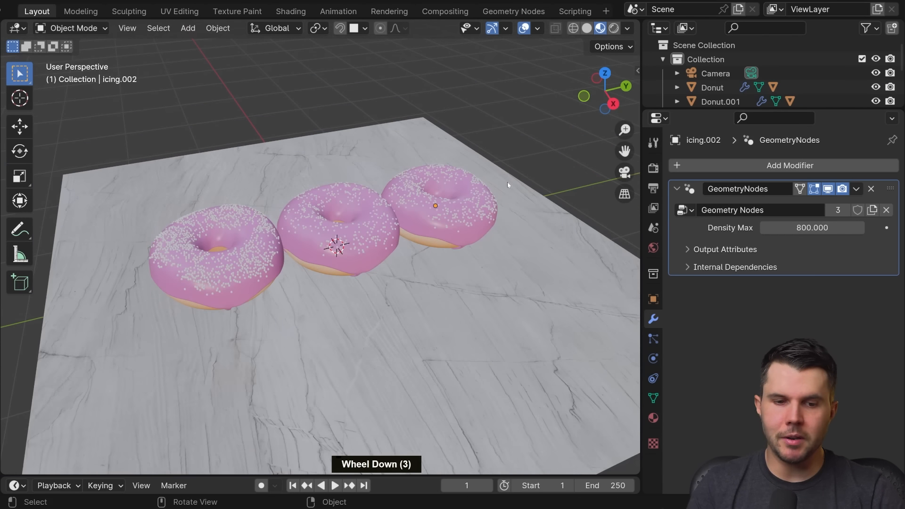
# Step: Delete both duplicated donuts together with their icings, and select the base of the original donut
pyautogui.click(486, 210)
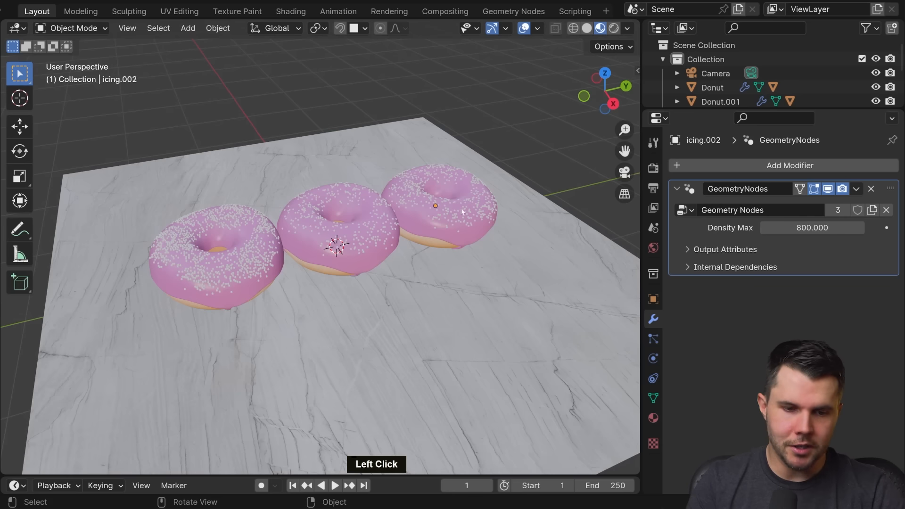
pyautogui.keyDown('shift'); pyautogui.click(428, 239); pyautogui.keyUp('shift')
pyautogui.press('x')
pyautogui.click(429, 241)
pyautogui.scroll(3, 311, 252)
pyautogui.keyDown('shift'); pyautogui.moveTo(311, 250); pyautogui.dragTo(349, 263, button='middle'); pyautogui.keyUp('shift')
pyautogui.click(235, 302)
pyautogui.keyDown('shift'); pyautogui.click(210, 325); pyautogui.keyUp('shift')
pyautogui.keyDown('shift'); pyautogui.click(210, 308); pyautogui.keyUp('shift')
pyautogui.press('x')
pyautogui.click(350, 263)
pyautogui.click(391, 248)
pyautogui.click(372, 274)
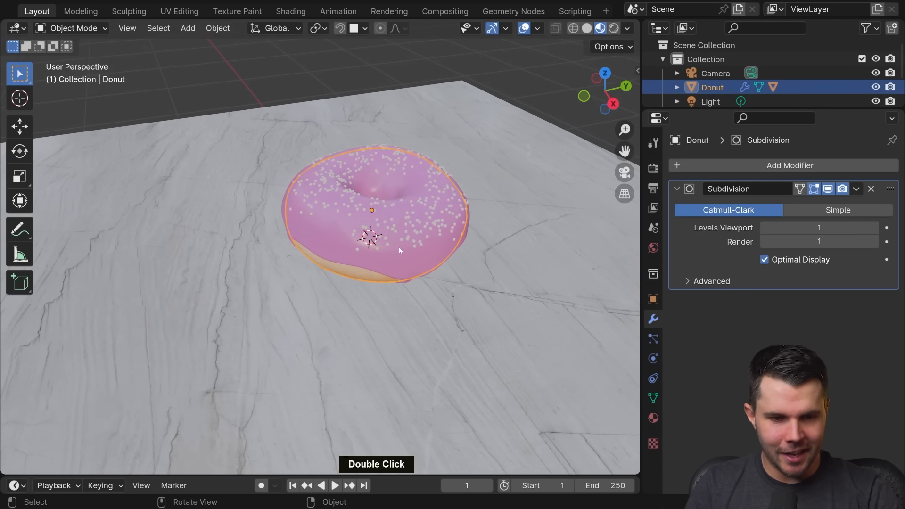
# Step: In the Geometry Nodes workspace, rename the node group's Density Max input to Sprinkle Density
pyautogui.moveTo(398, 247); pyautogui.dragTo(297, 230, button='middle')
pyautogui.scroll(3, 297, 230)
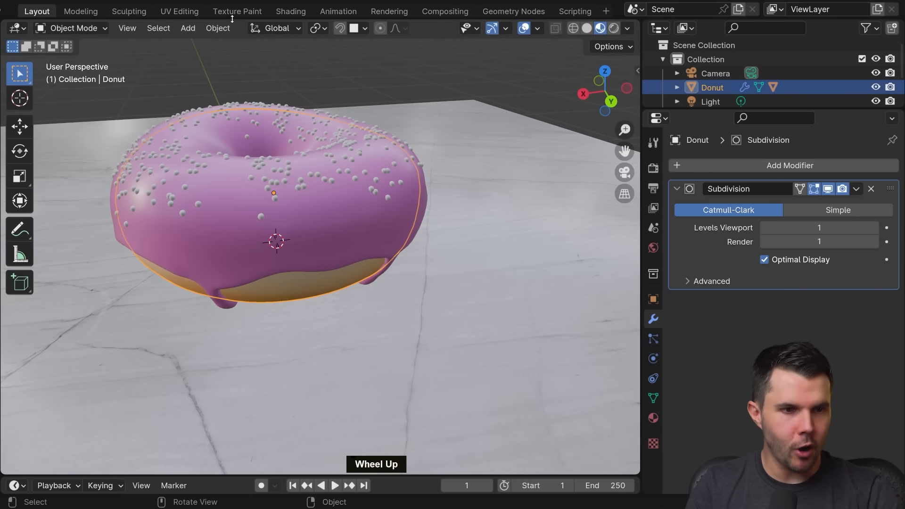
pyautogui.click(528, 10)
pyautogui.moveTo(307, 294); pyautogui.dragTo(321, 327, button='middle')
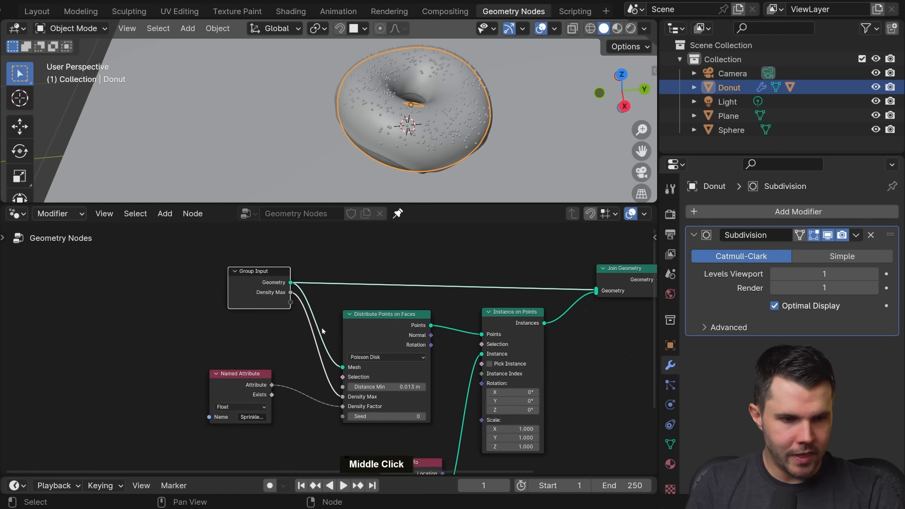
pyautogui.click(260, 272)
pyautogui.scroll(2, 301, 322)
pyautogui.press('n')
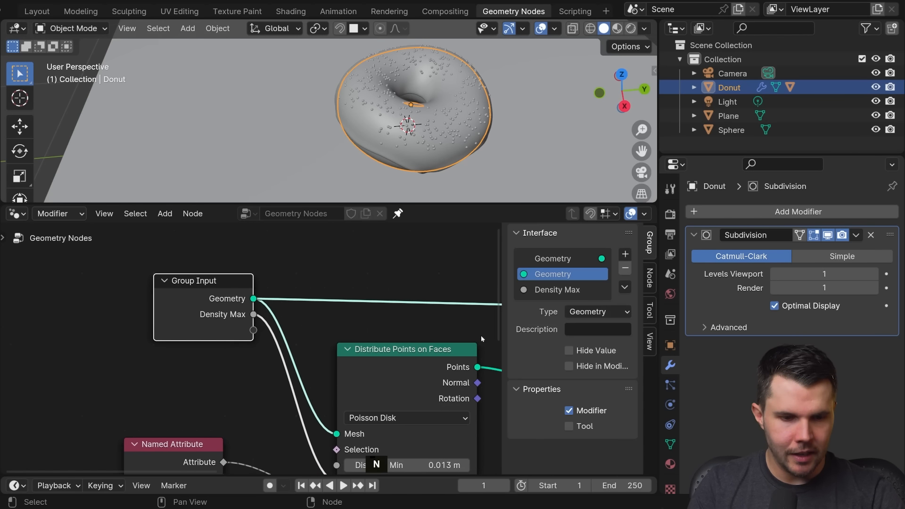
pyautogui.click(593, 291)
pyautogui.doubleClick(593, 290)
pyautogui.write('Sp')
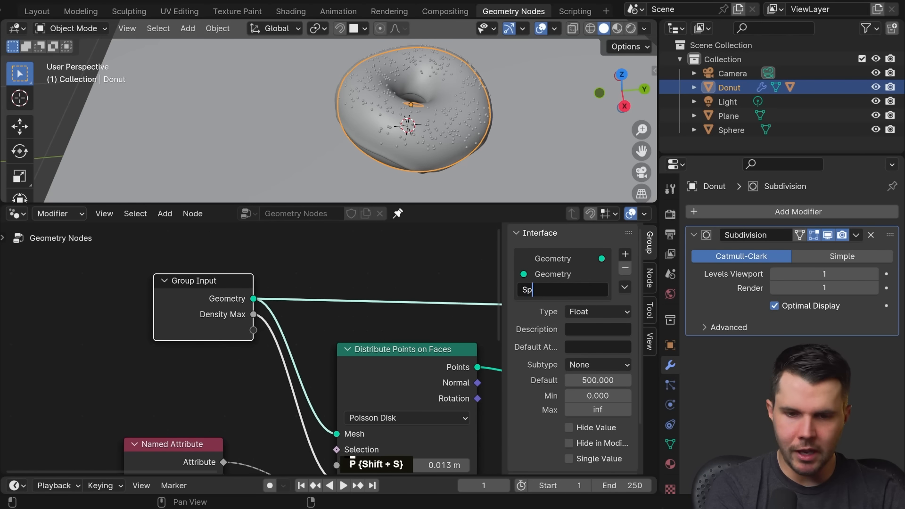
pyautogui.write('rinkle Density')
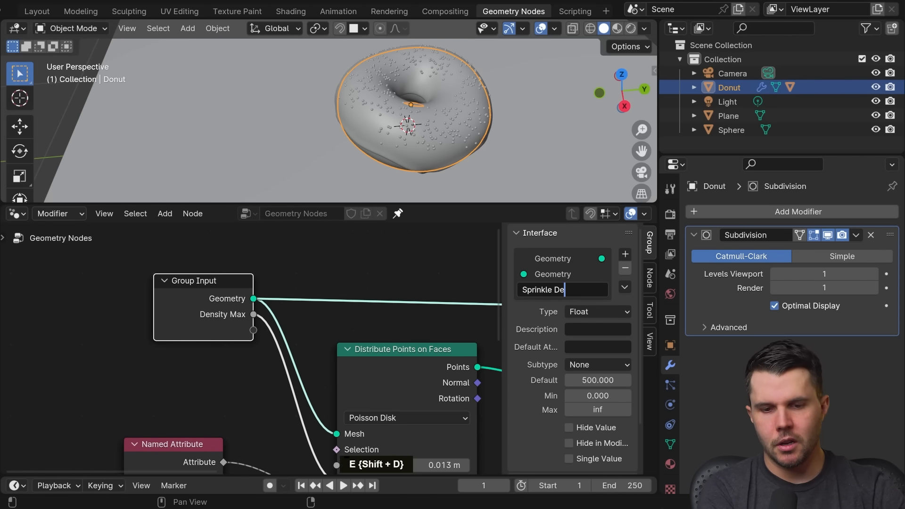
pyautogui.press('Return')
pyautogui.press('n')
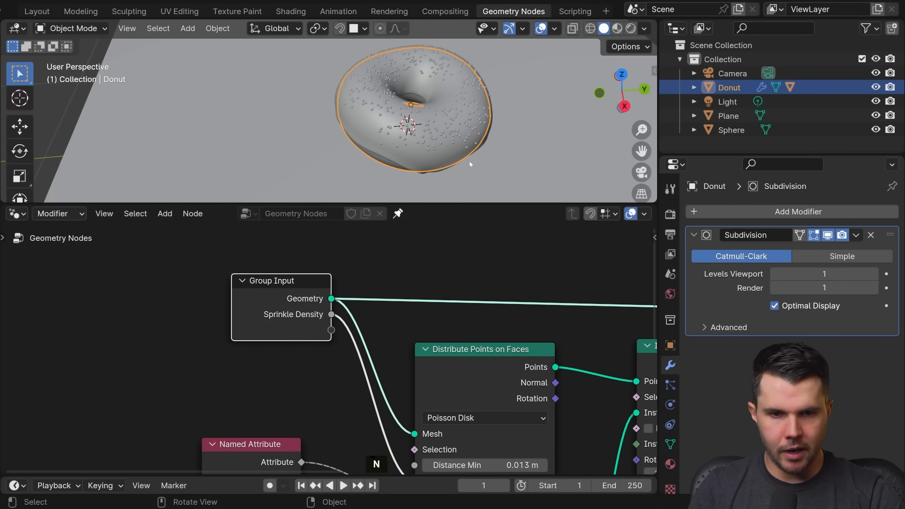
# Step: Make the icing active, return to the Layout workspace, and raise its Sprinkle Density to about 626
pyautogui.doubleClick(428, 136)
pyautogui.hotkey('alt', 'a')
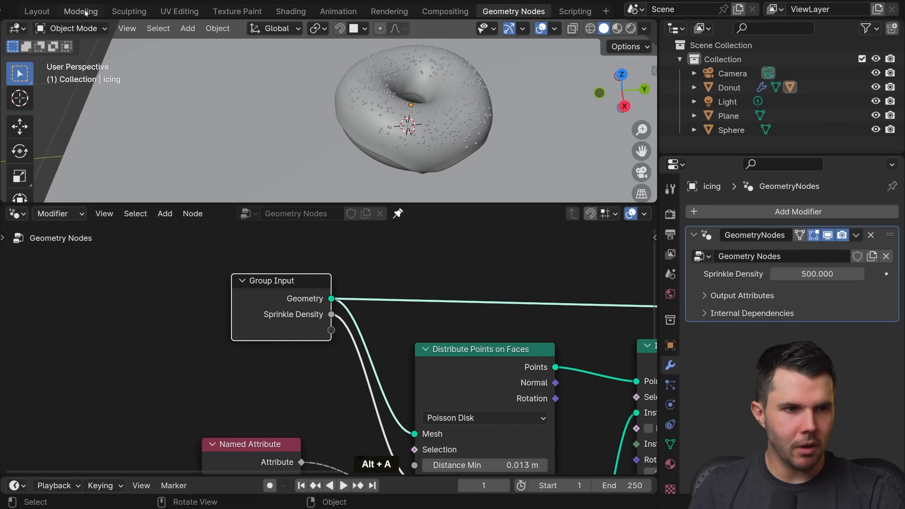
pyautogui.click(37, 11)
pyautogui.moveTo(452, 264); pyautogui.dragTo(498, 268, button='middle')
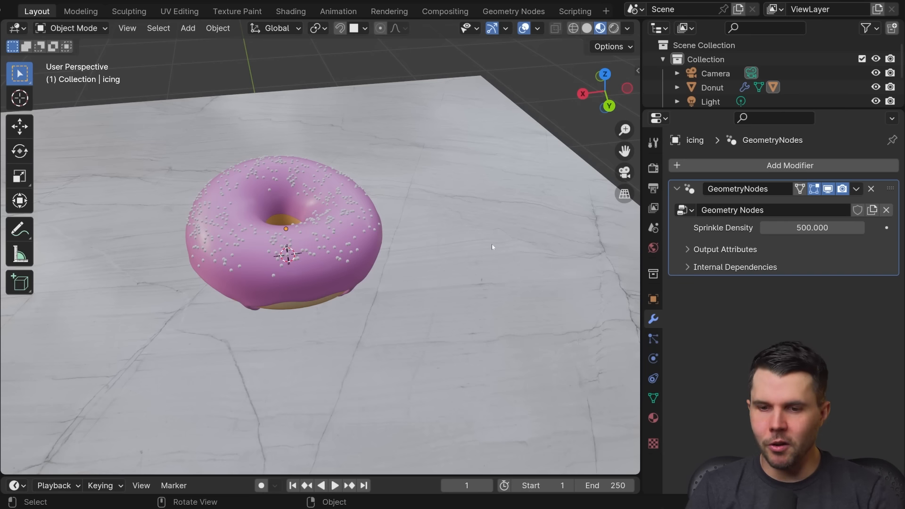
pyautogui.click(812, 227)
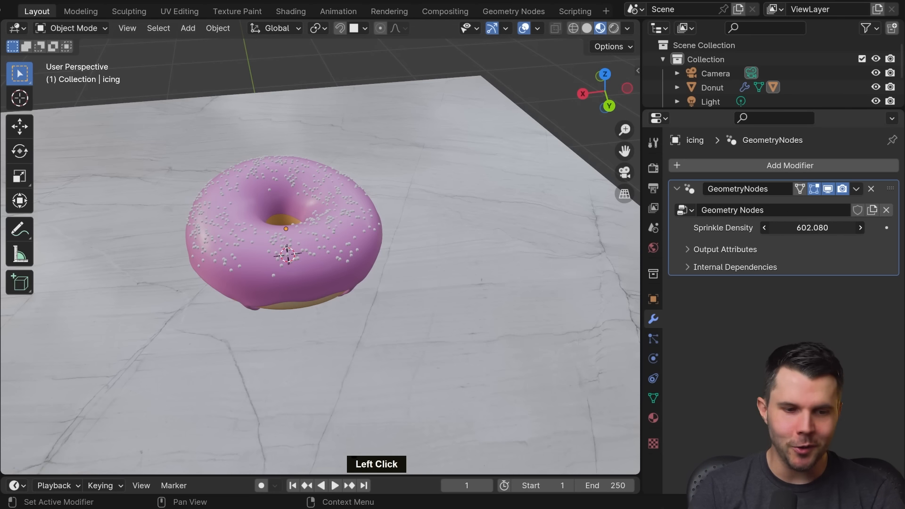
pyautogui.moveTo(812, 228); pyautogui.dragTo(820, 227)
pyautogui.scroll(-3, 341, 225)
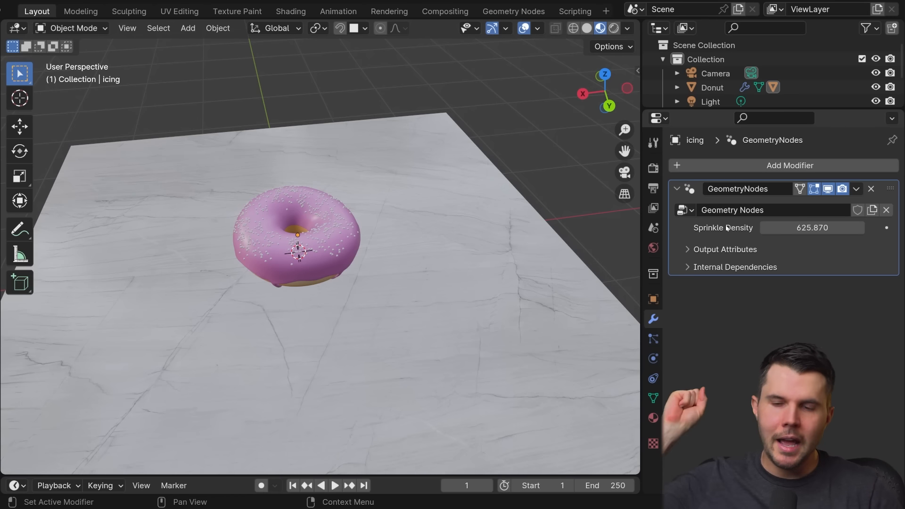
pyautogui.scroll(3, 513, 338)
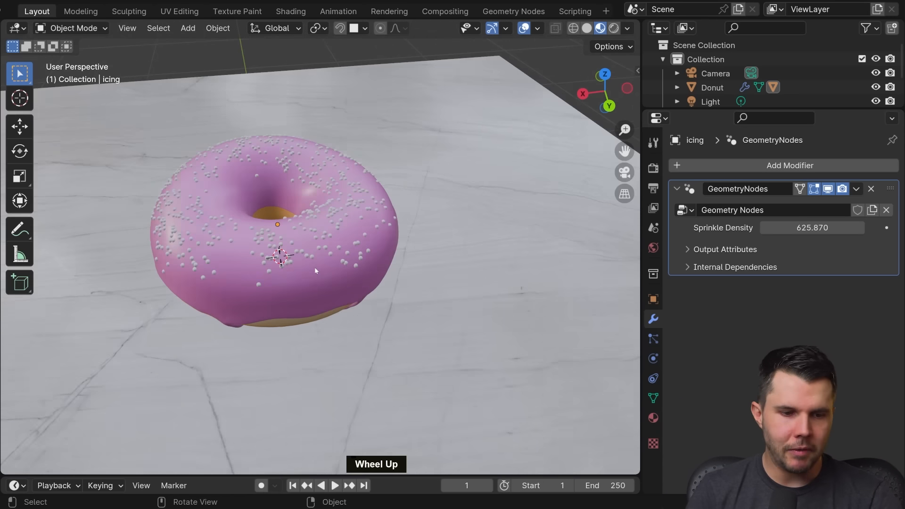
# Step: Select the donut base and show its transform values to check its dimensions
pyautogui.moveTo(513, 338); pyautogui.dragTo(343, 236, button='middle')
pyautogui.scroll(-2, 423, 233)
pyautogui.keyDown('shift'); pyautogui.moveTo(423, 233); pyautogui.dragTo(347, 262, button='middle'); pyautogui.keyUp('shift')
pyautogui.click(347, 272)
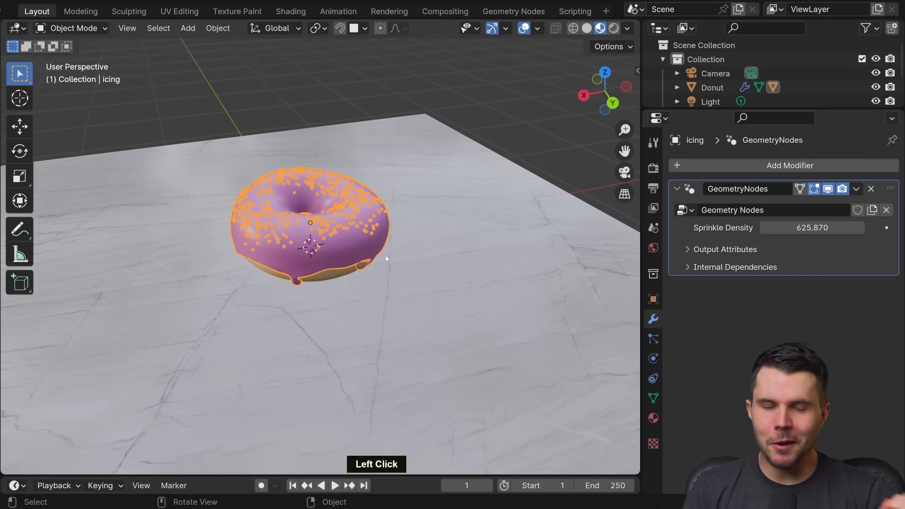
pyautogui.click(342, 268)
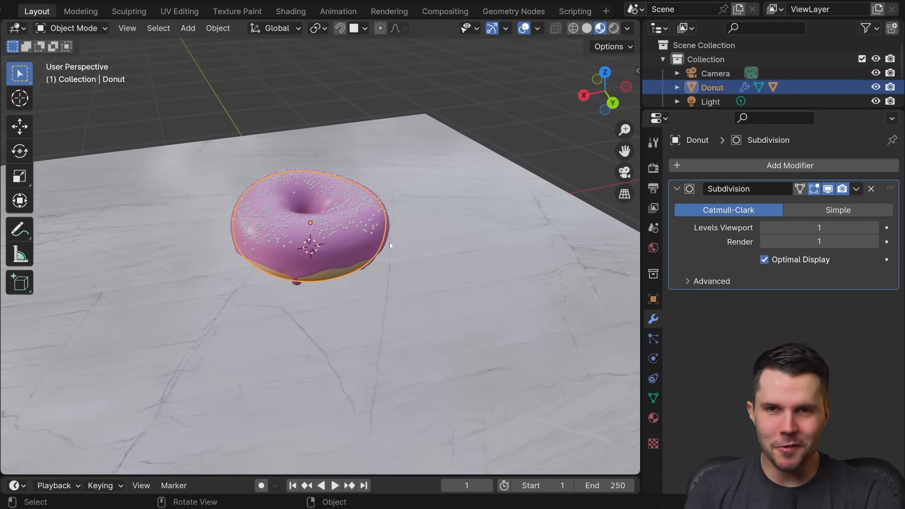
pyautogui.press('n')
pyautogui.moveTo(601, 124); pyautogui.dragTo(601, 363, button='middle')
pyautogui.click(633, 74)
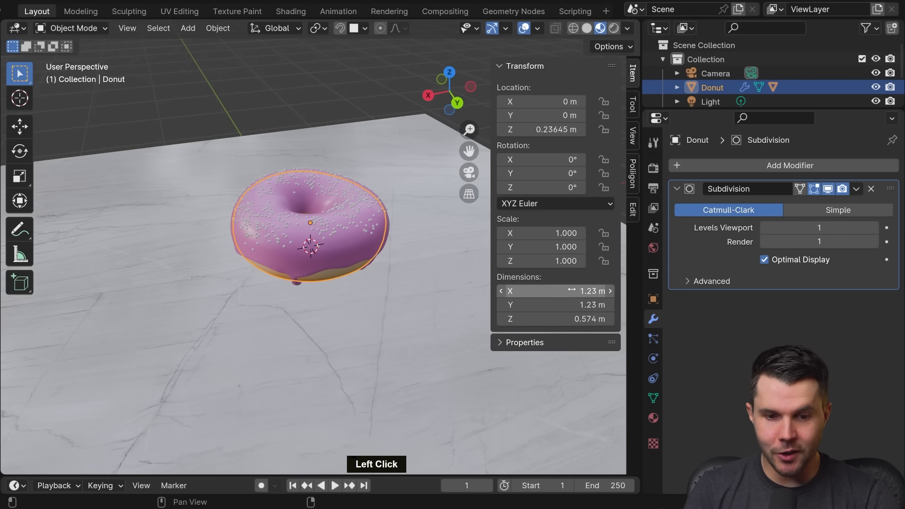
pyautogui.scroll(3, 545, 300)
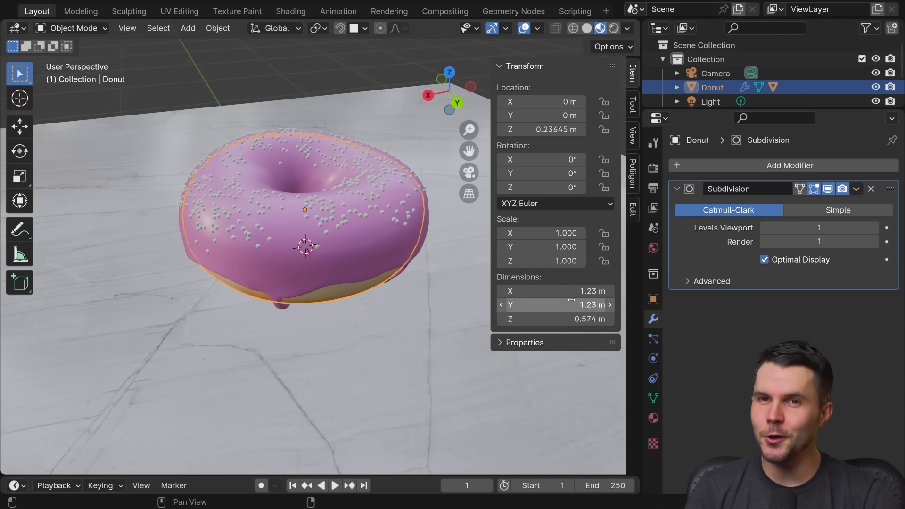
pyautogui.moveTo(321, 276); pyautogui.dragTo(302, 329, button='middle')
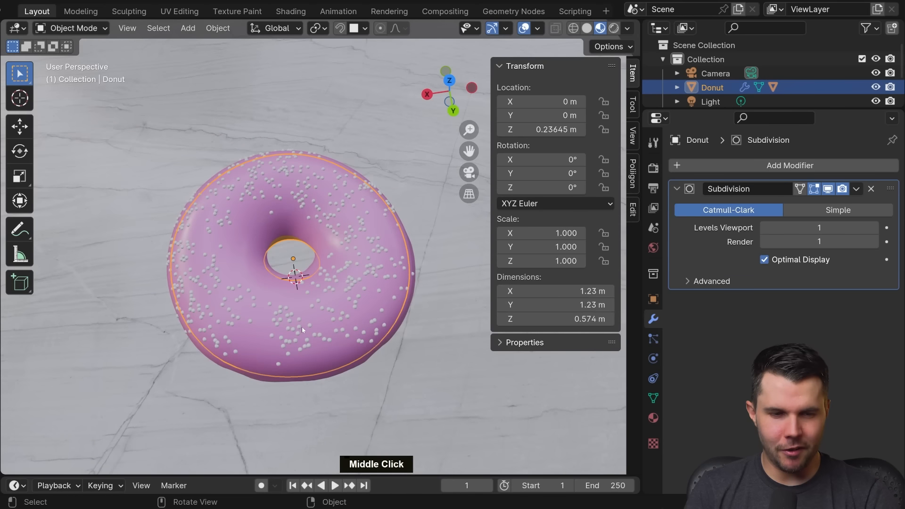
# Step: Try the Imperial unit system in the scene's unit settings and restore Metric
pyautogui.click(653, 208)
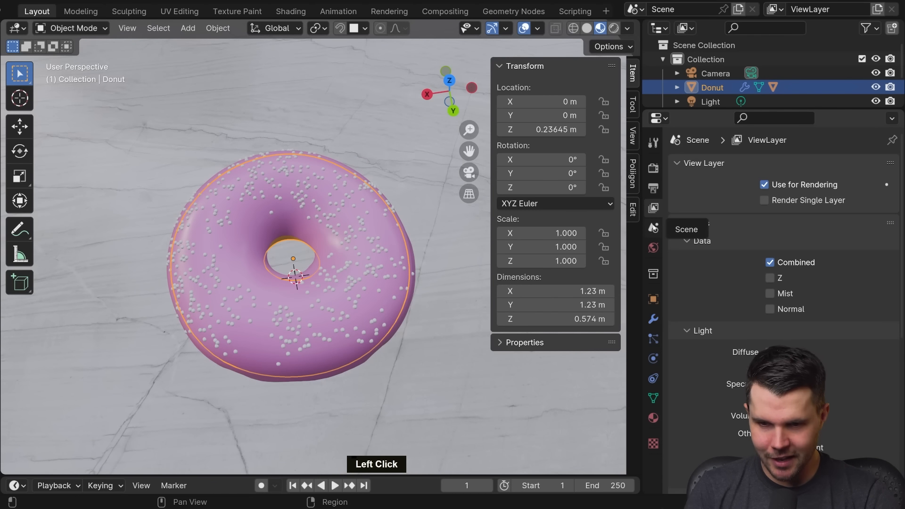
pyautogui.click(653, 228)
pyautogui.click(704, 244)
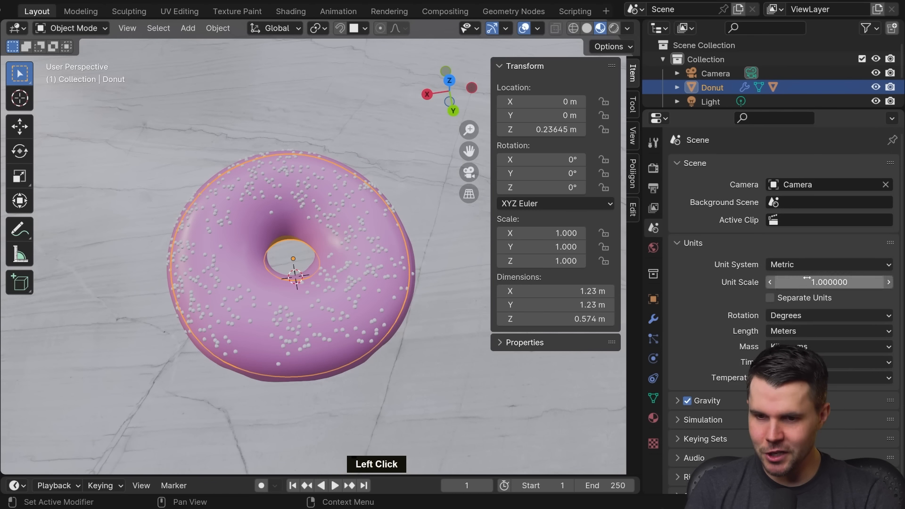
pyautogui.click(799, 264)
pyautogui.click(792, 312)
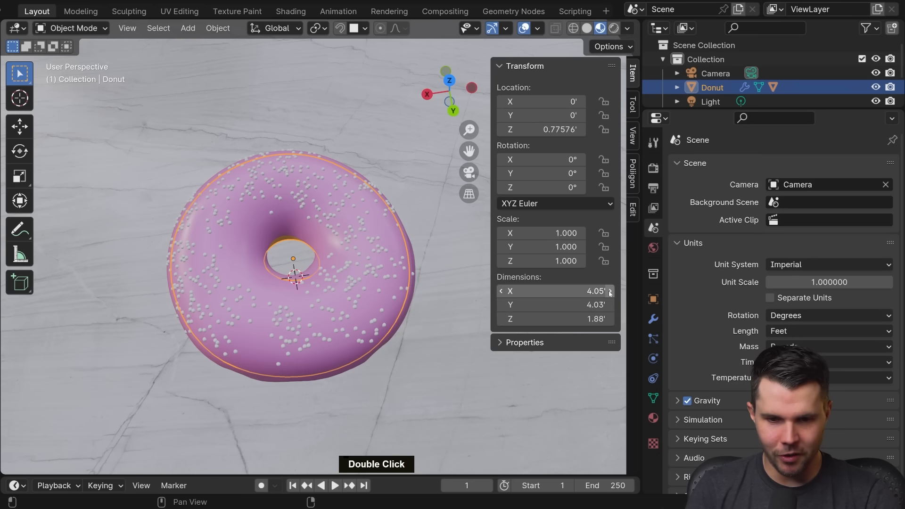
pyautogui.click(801, 264)
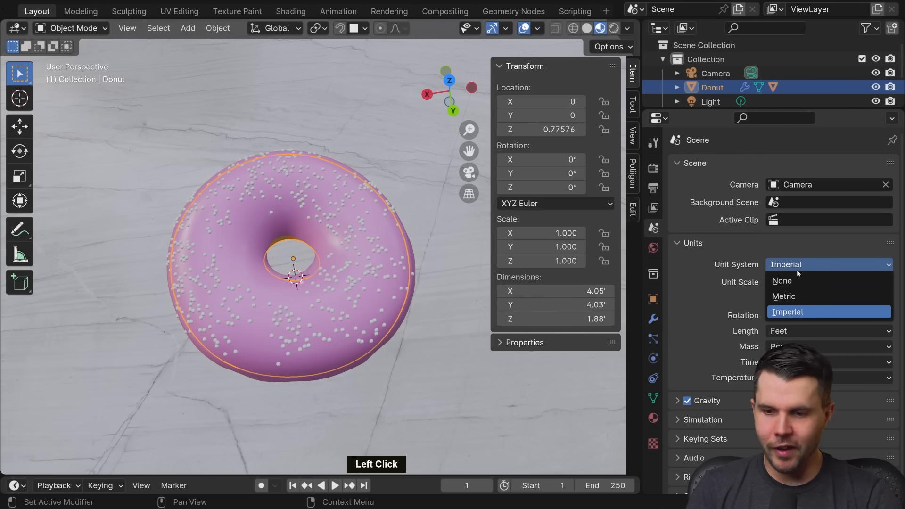
pyautogui.click(794, 295)
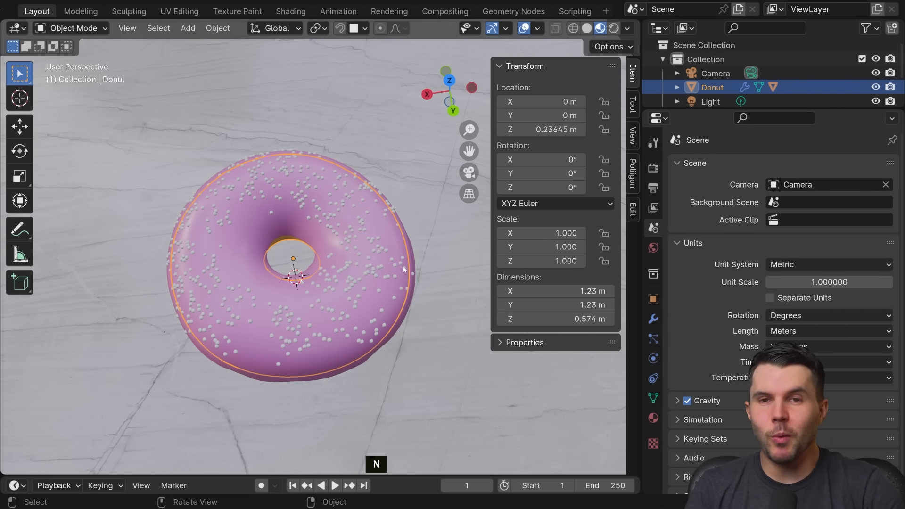
# Step: Examine the donut's size against the marble plane and the scene grid from near and far
pyautogui.moveTo(394, 275); pyautogui.dragTo(428, 205, button='middle')
pyautogui.scroll(-5, 374, 222)
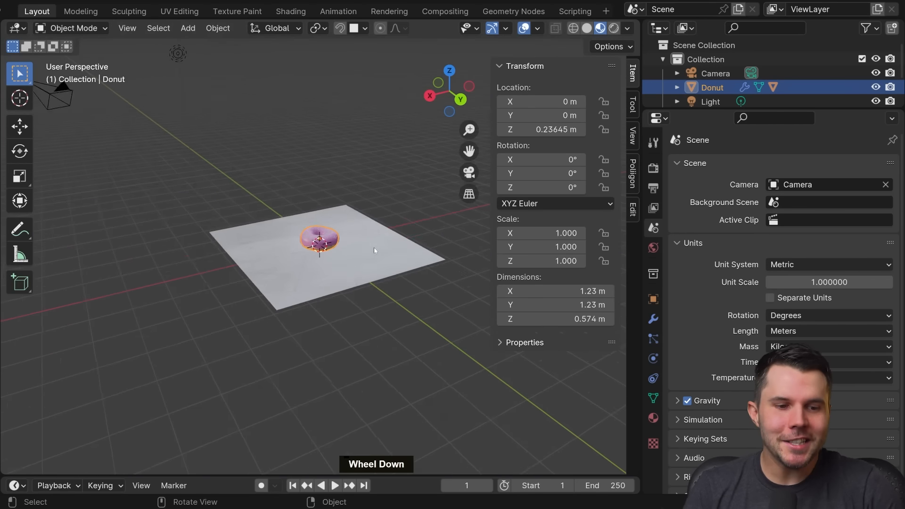
pyautogui.scroll(1, 374, 247)
pyautogui.scroll(1, 374, 246)
pyautogui.moveTo(374, 246); pyautogui.dragTo(451, 233, button='middle')
pyautogui.scroll(3, 301, 245)
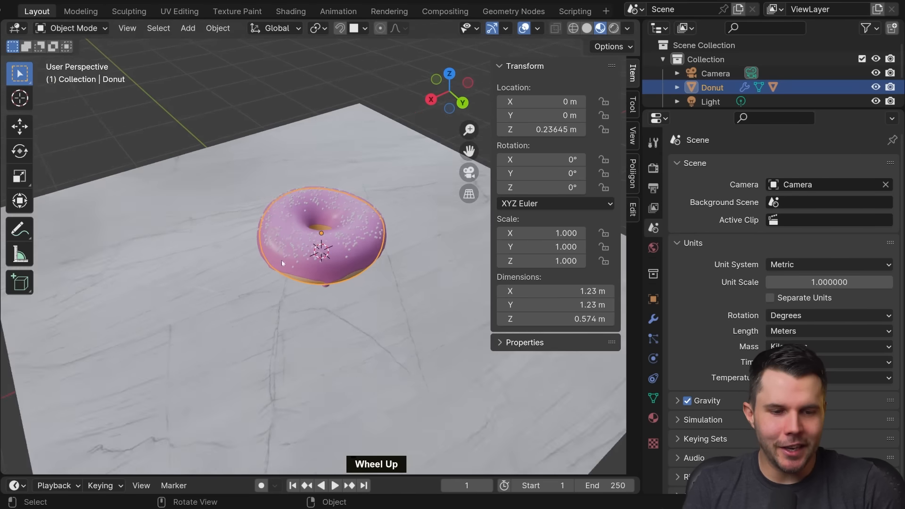
pyautogui.scroll(-1, 262, 253)
pyautogui.moveTo(262, 254); pyautogui.dragTo(285, 245, button='middle')
pyautogui.scroll(-1, 290, 243)
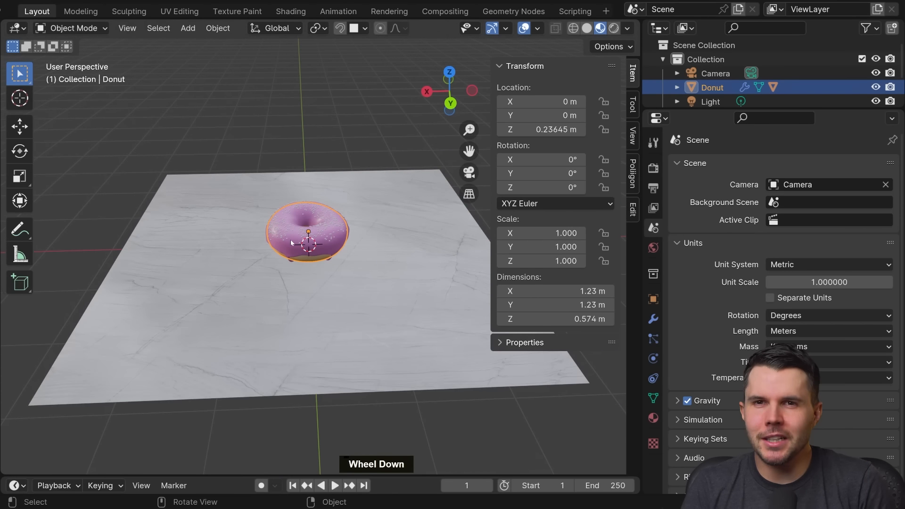
pyautogui.scroll(1, 291, 243)
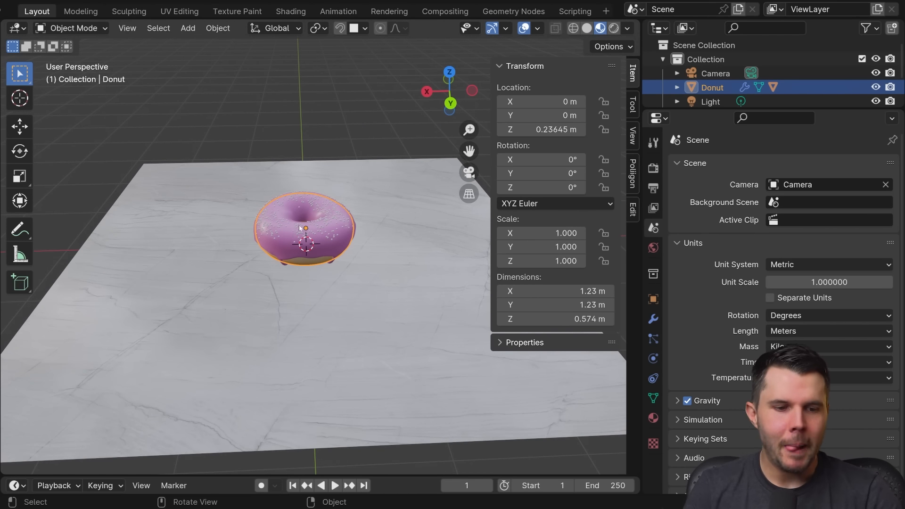
pyautogui.scroll(2, 291, 243)
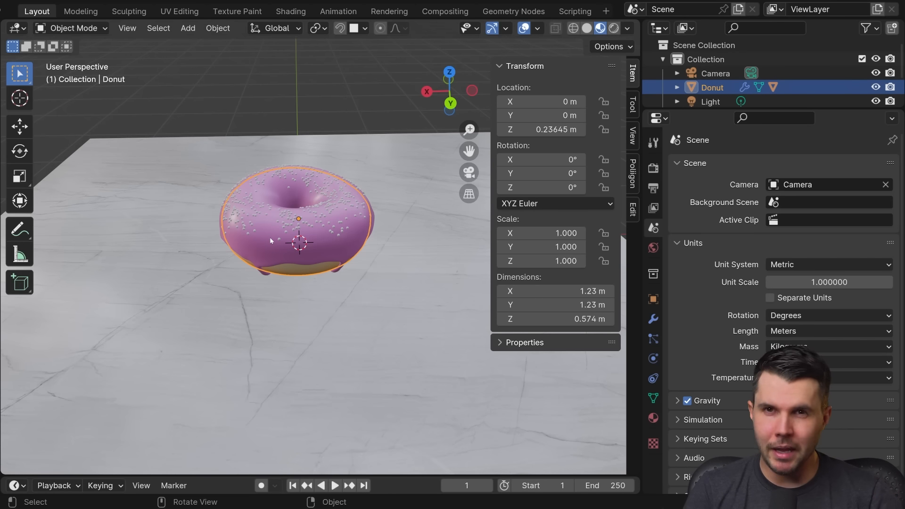
pyautogui.scroll(3, 274, 238)
pyautogui.keyDown('shift'); pyautogui.moveTo(297, 251); pyautogui.dragTo(313, 256, button='middle'); pyautogui.keyUp('shift')
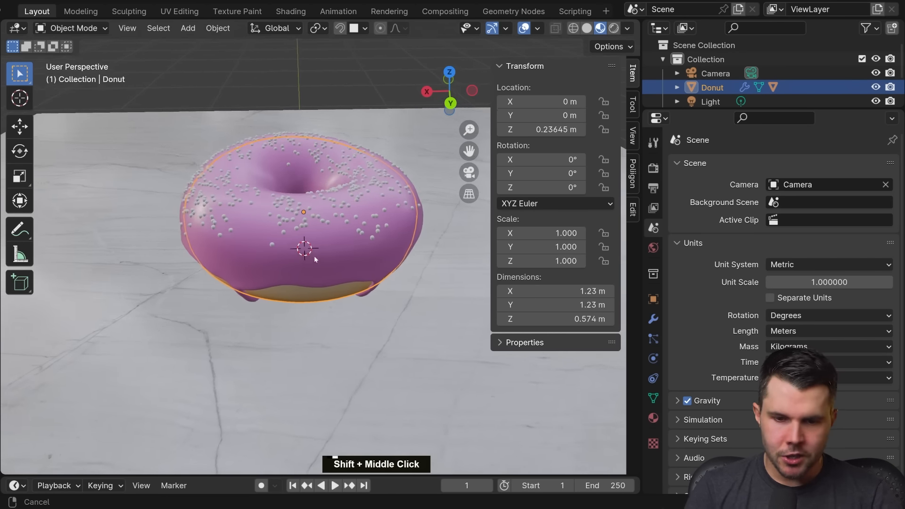
pyautogui.keyDown('shift'); pyautogui.scroll(1, 316, 259); pyautogui.keyUp('shift')
pyautogui.scroll(-6, 361, 299)
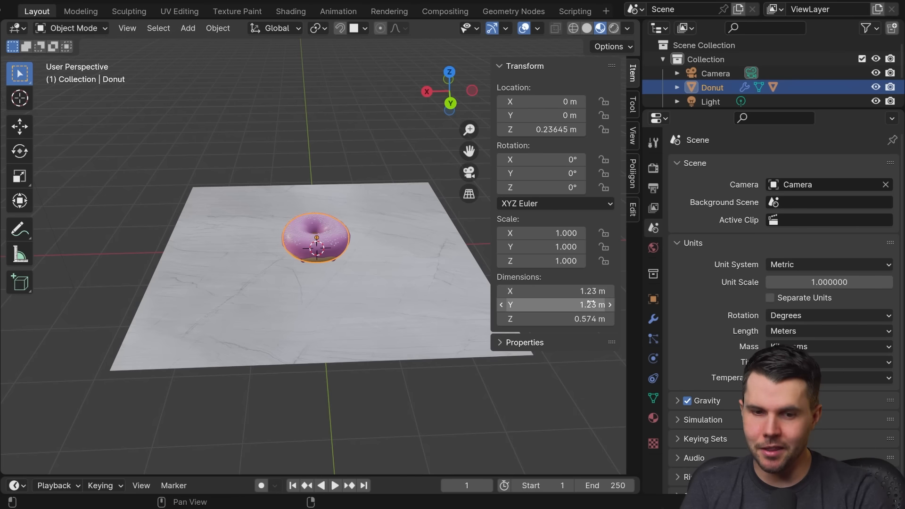
pyautogui.scroll(-4, 349, 256)
pyautogui.scroll(3, 349, 256)
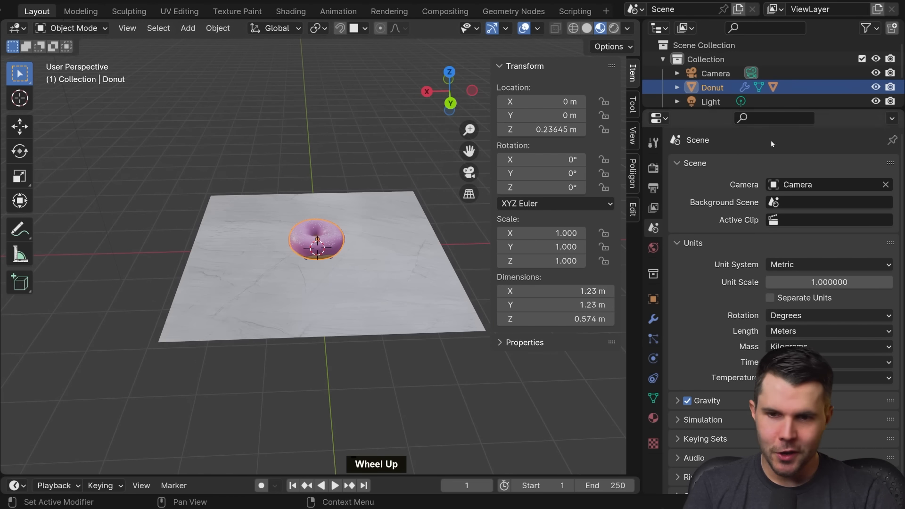
# Step: Enlarge the scene's object list, select all objects in the scene, and hide the viewport's transform values
pyautogui.moveTo(742, 113); pyautogui.dragTo(742, 199)
pyautogui.press('a')
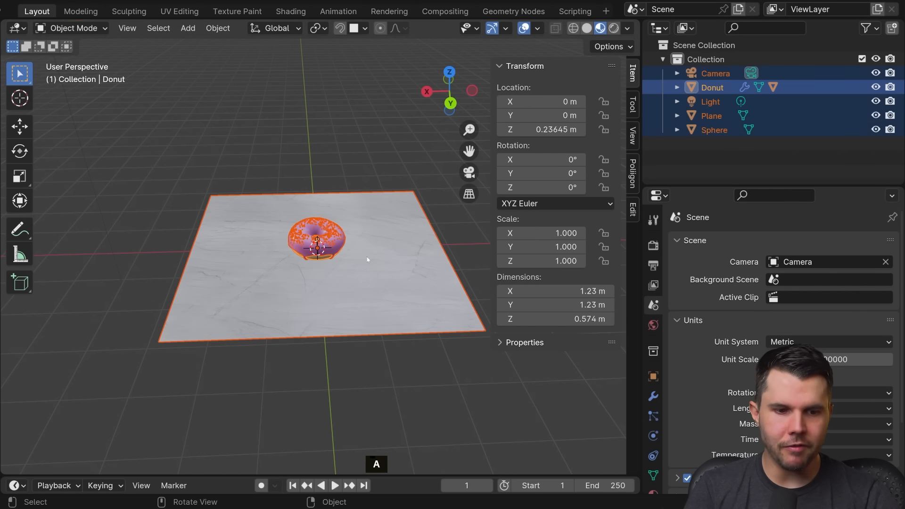
pyautogui.scroll(-3, 367, 259)
pyautogui.scroll(-1, 367, 259)
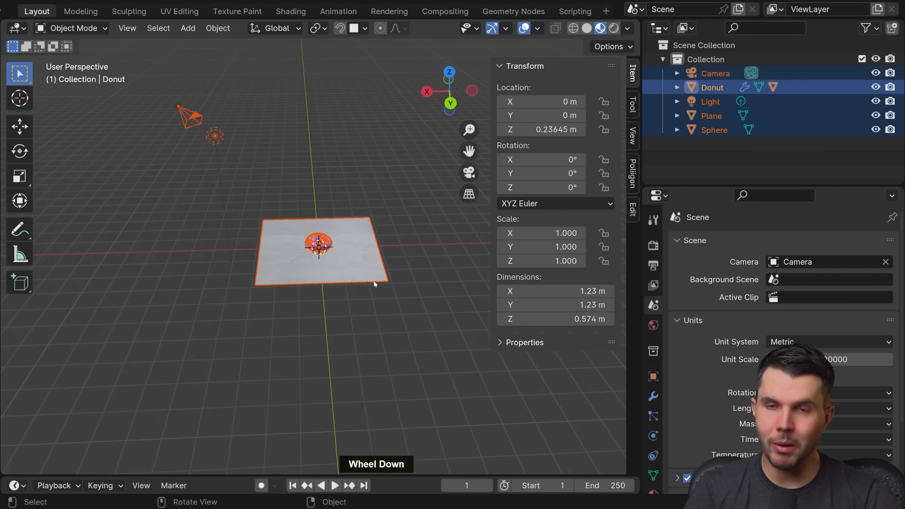
pyautogui.press('n')
pyautogui.keyDown('shift'); pyautogui.moveTo(429, 227); pyautogui.dragTo(424, 237, button='middle'); pyautogui.keyUp('shift')
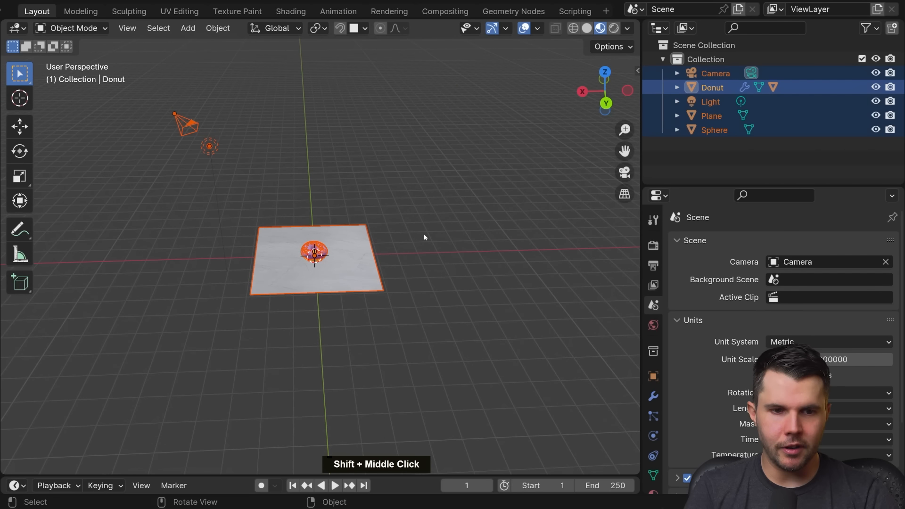
pyautogui.moveTo(339, 239); pyautogui.dragTo(252, 208, button='middle')
pyautogui.scroll(4, 253, 207)
pyautogui.scroll(2, 308, 211)
pyautogui.moveTo(363, 210); pyautogui.dragTo(354, 211, button='middle')
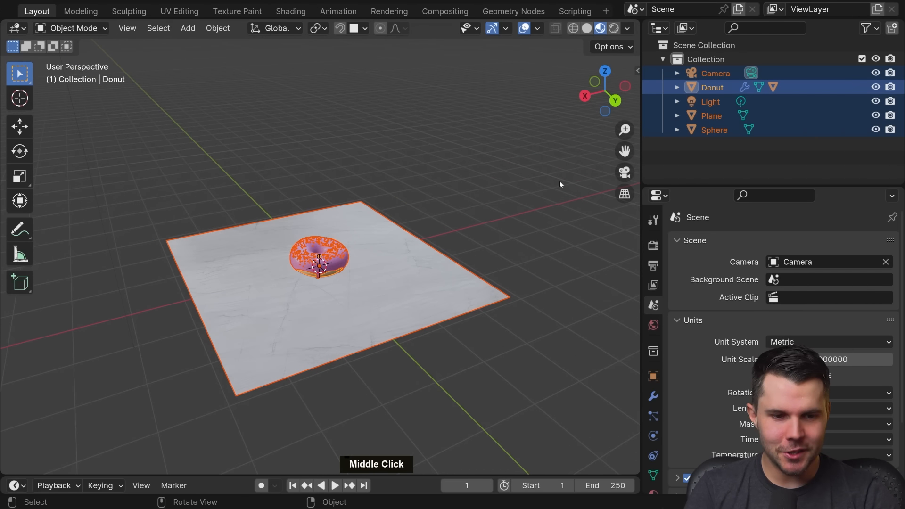
pyautogui.press('s')
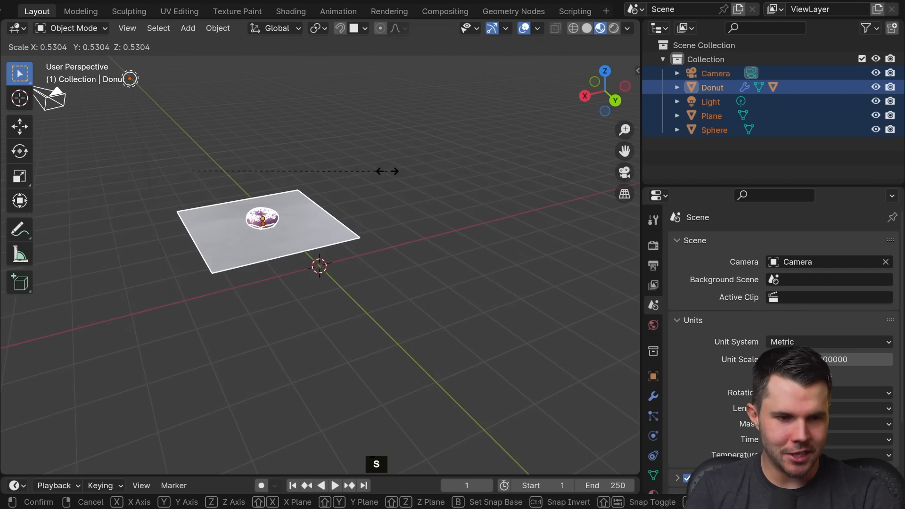
pyautogui.rightClick(388, 171)
pyautogui.scroll(-3, 394, 184)
pyautogui.moveTo(394, 183); pyautogui.dragTo(287, 208, button='middle')
pyautogui.scroll(-2, 490, 216)
pyautogui.press('s')
pyautogui.middleClick(380, 151)
pyautogui.press('Escape')
# Step: Select only the donut, its icing, the marble plane and the sphere, and scale them together to 0.1
pyautogui.scroll(2, 386, 198)
pyautogui.press('b')
pyautogui.moveTo(145, 85); pyautogui.dragTo(273, 189, button='middle')
pyautogui.doubleClick(265, 209)
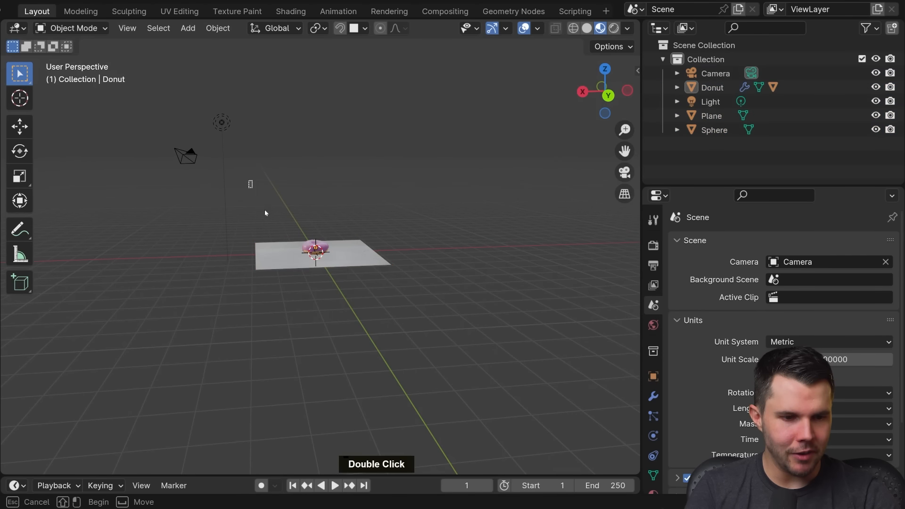
pyautogui.moveTo(249, 180); pyautogui.dragTo(488, 366)
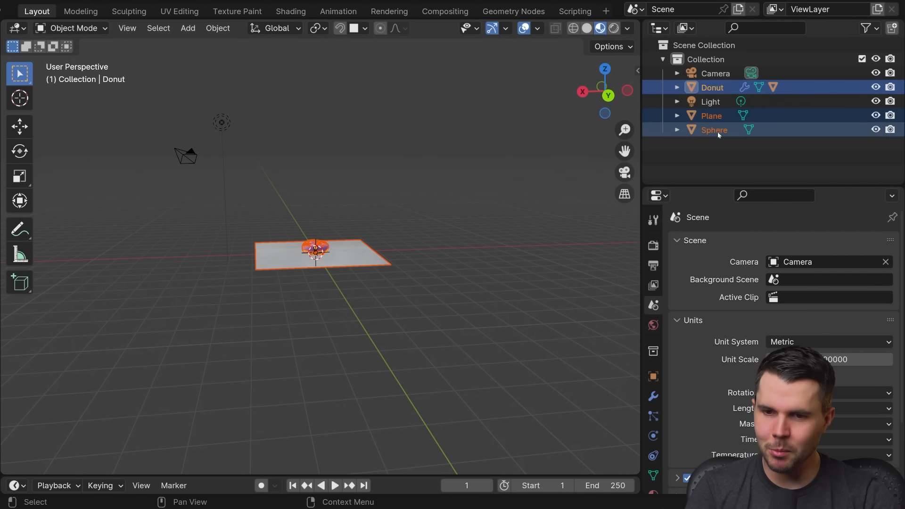
pyautogui.moveTo(414, 272); pyautogui.dragTo(445, 260, button='middle')
pyautogui.scroll(3, 445, 260)
pyautogui.scroll(2, 445, 260)
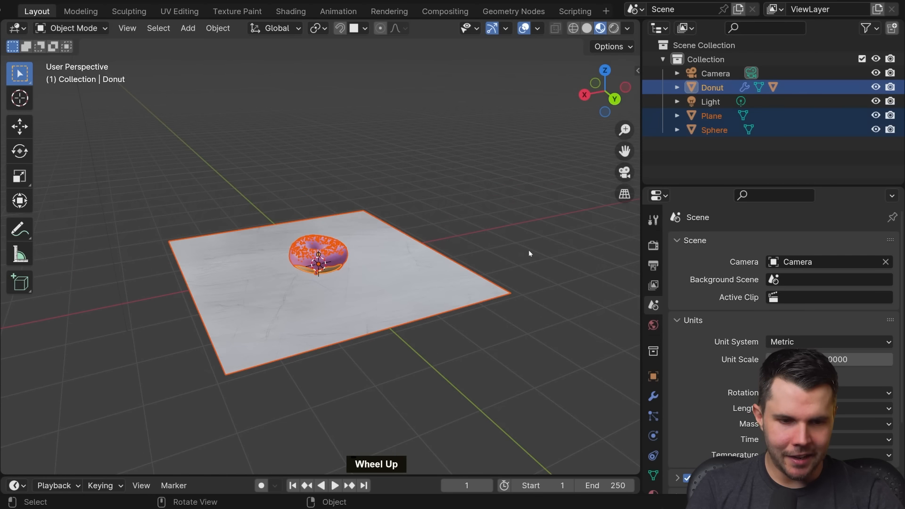
pyautogui.press('s')
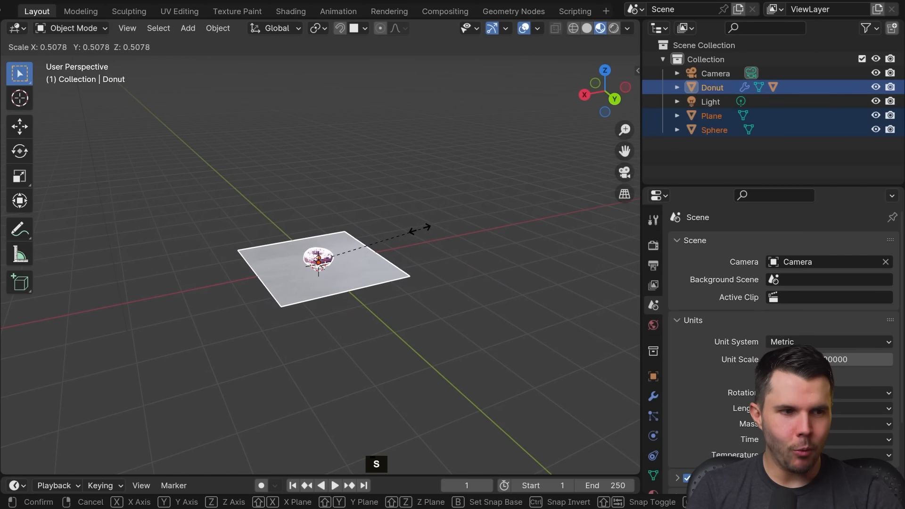
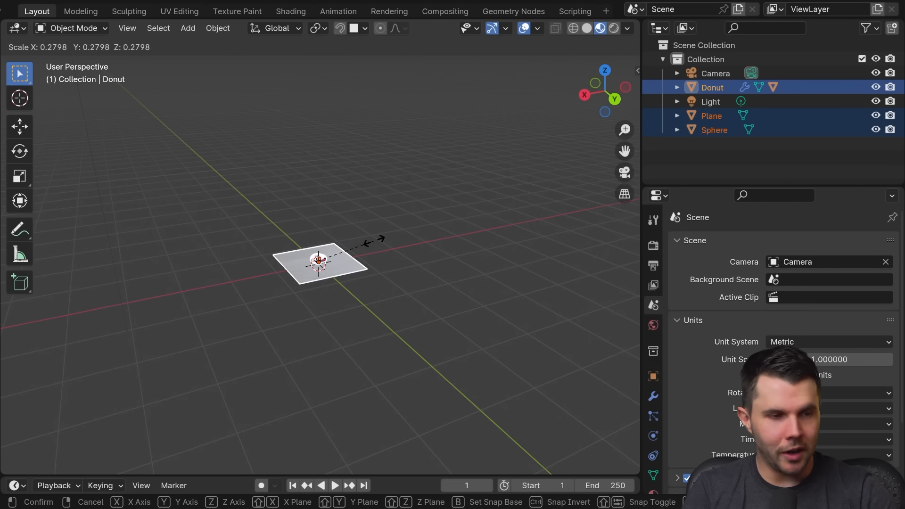
pyautogui.press('ctrl')
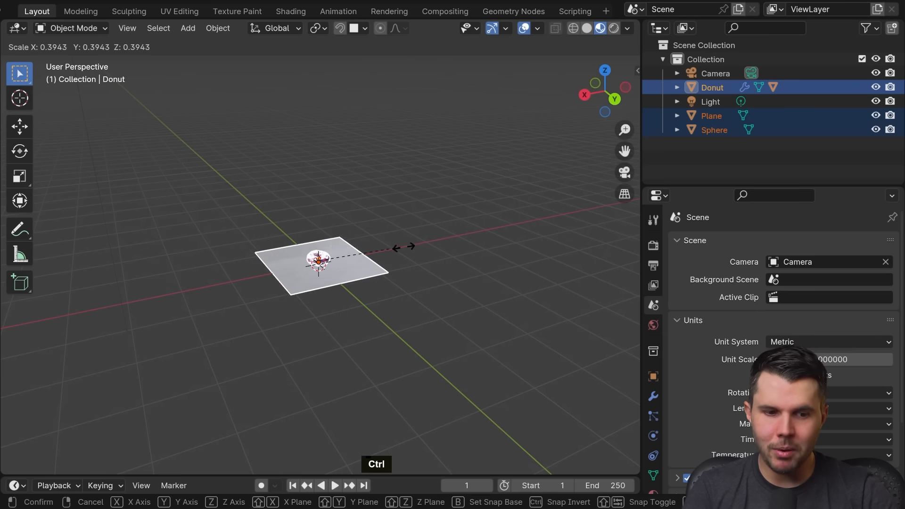
pyautogui.write('.1')
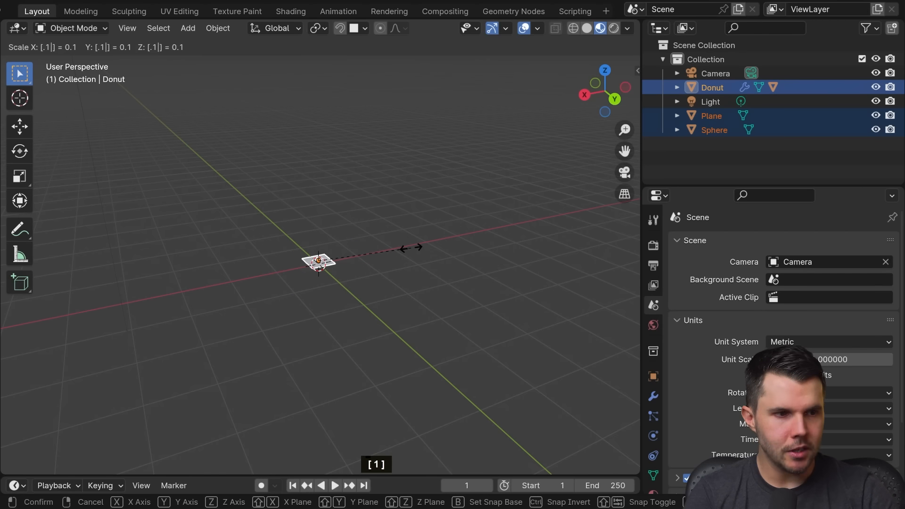
pyautogui.press('Return')
# Step: Select the donut base alone and check its dimensions in the transform values after the rescale
pyautogui.scroll(1, 376, 299)
pyautogui.moveTo(376, 299); pyautogui.dragTo(440, 339, button='middle')
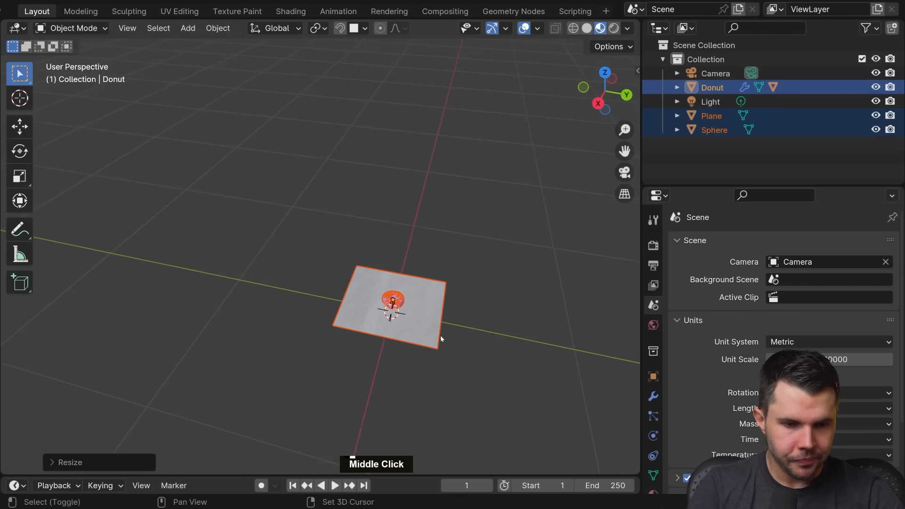
pyautogui.scroll(2, 354, 275)
pyautogui.scroll(2, 349, 248)
pyautogui.keyDown('shift'); pyautogui.scroll(1, 343, 221); pyautogui.keyUp('shift')
pyautogui.scroll(2, 340, 250)
pyautogui.click(338, 260)
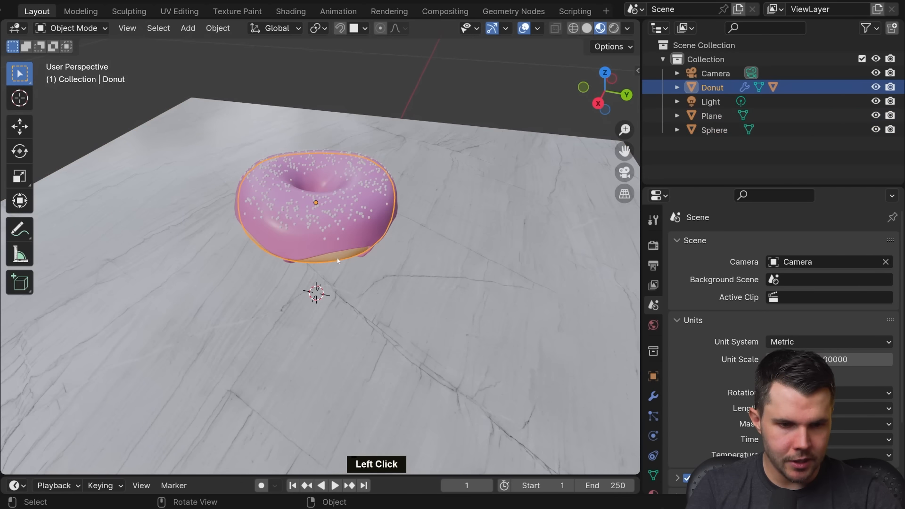
pyautogui.press('n')
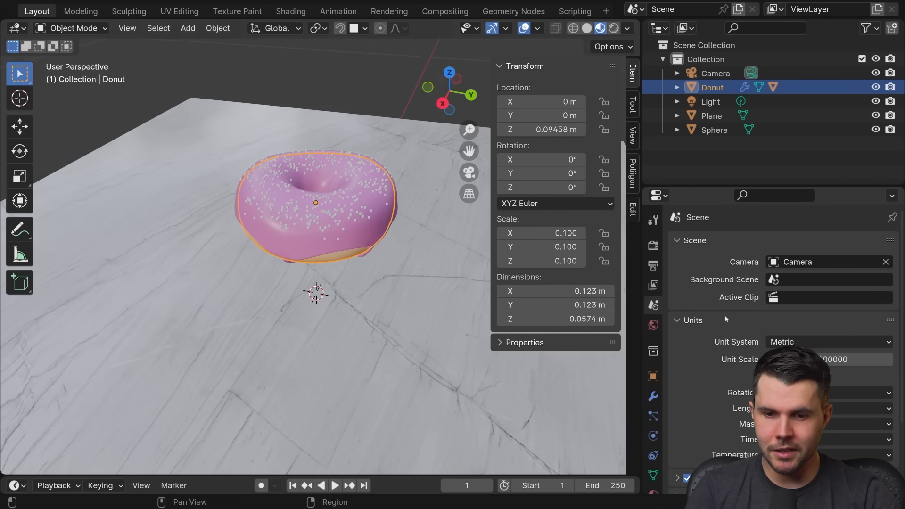
pyautogui.press('n')
# Step: Examine the rescaled donut and its sprinkles against the marble plane from near and far
pyautogui.scroll(-8, 422, 250)
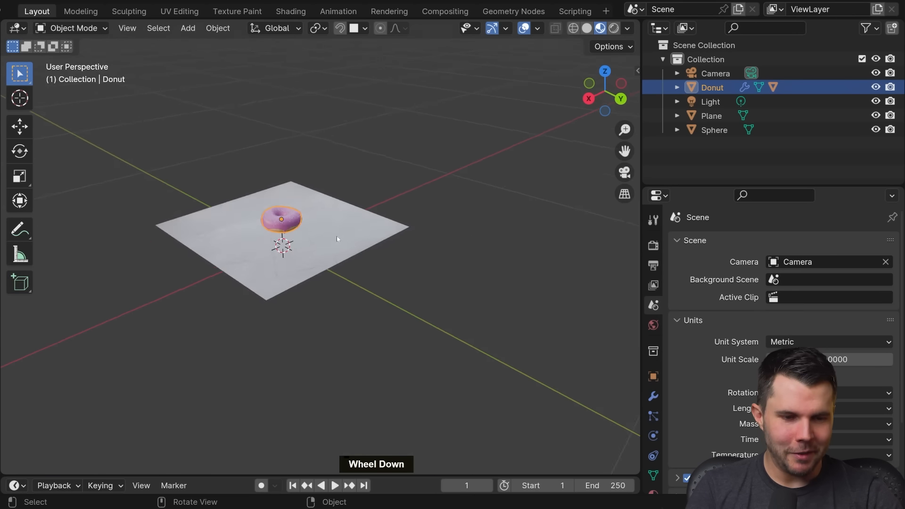
pyautogui.scroll(-2, 333, 239)
pyautogui.scroll(12, 339, 245)
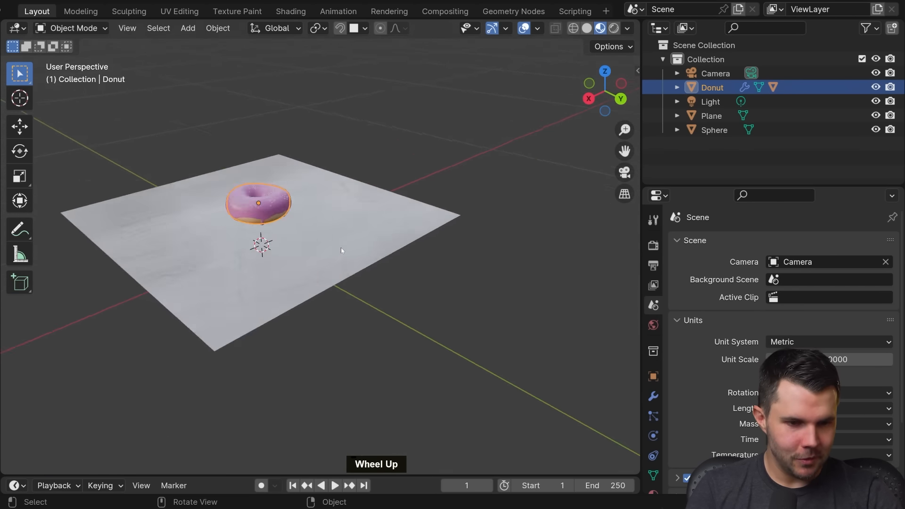
pyautogui.keyDown('shift'); pyautogui.moveTo(347, 247); pyautogui.dragTo(431, 264, button='middle'); pyautogui.keyUp('shift')
pyautogui.scroll(-1, 435, 256)
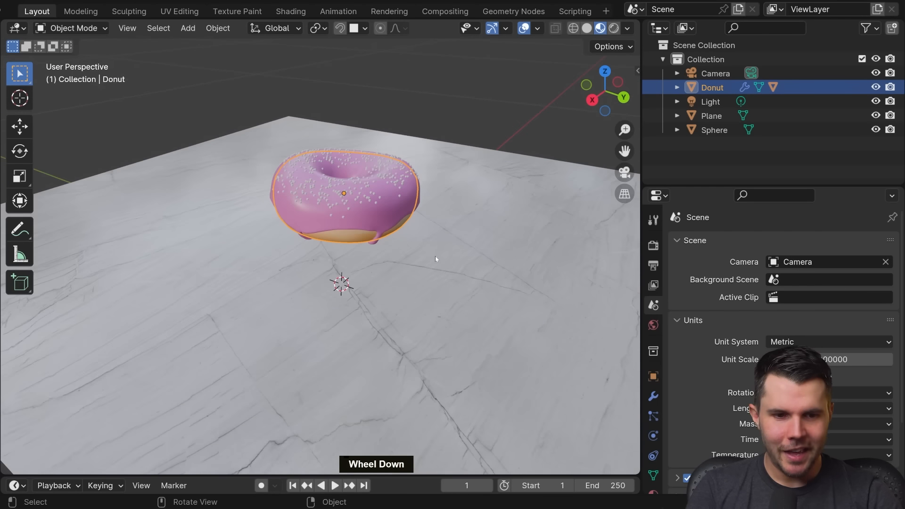
pyautogui.scroll(2, 394, 274)
pyautogui.scroll(-3, 391, 264)
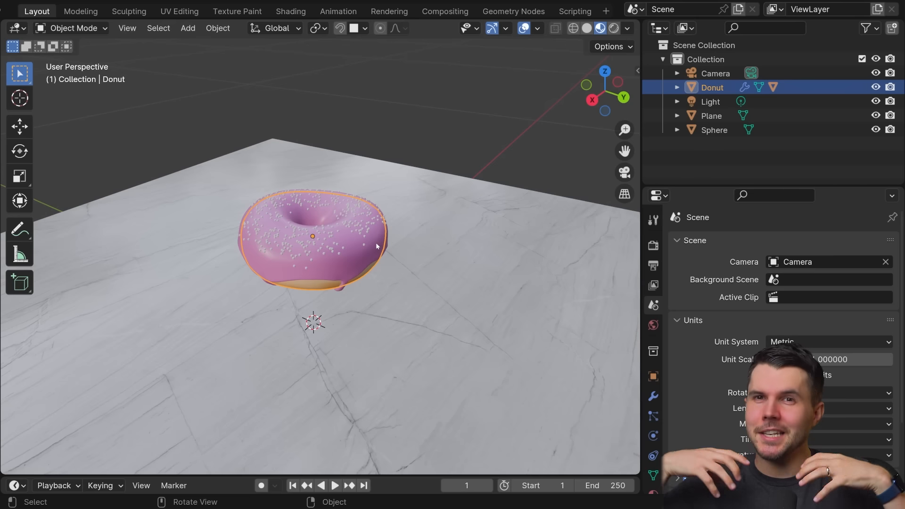
pyautogui.scroll(4, 377, 246)
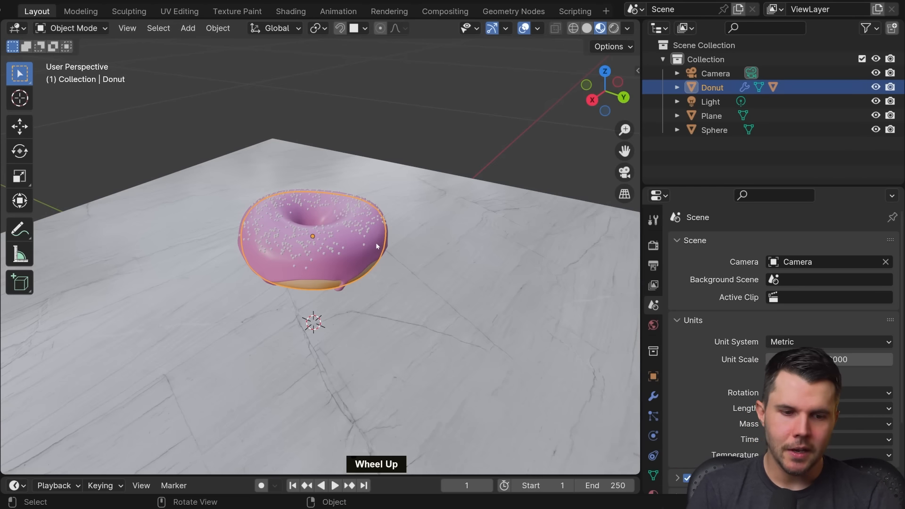
pyautogui.moveTo(380, 233); pyautogui.dragTo(326, 235, button='middle')
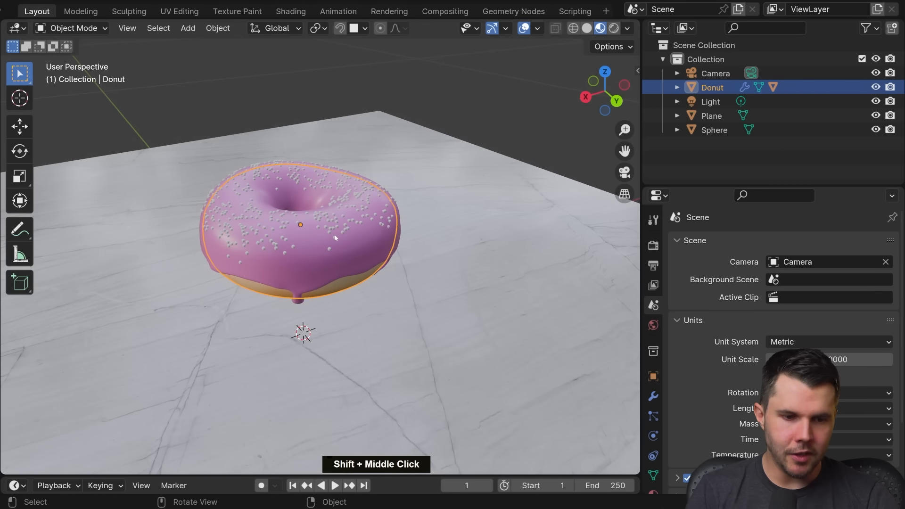
# Step: Check the donut's scale values, then apply the scale to the donut, icing, marble plane and sphere
pyautogui.press('n')
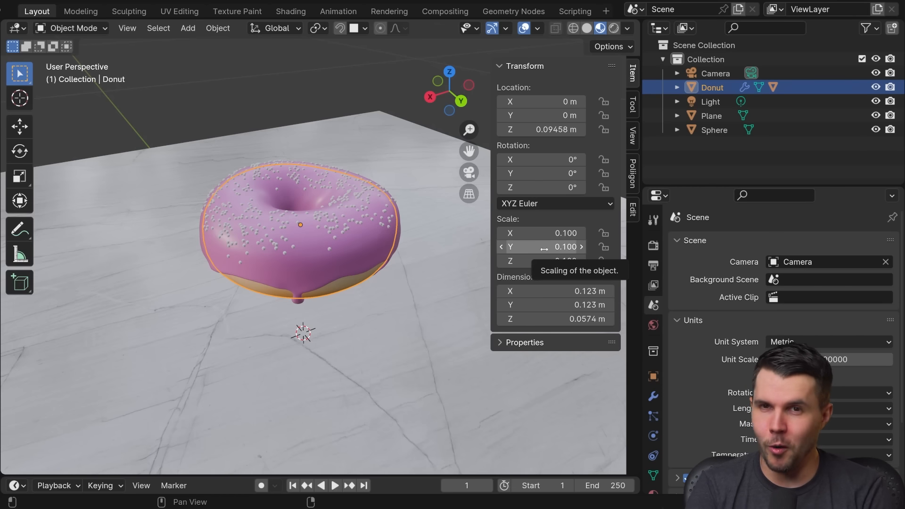
pyautogui.press('n')
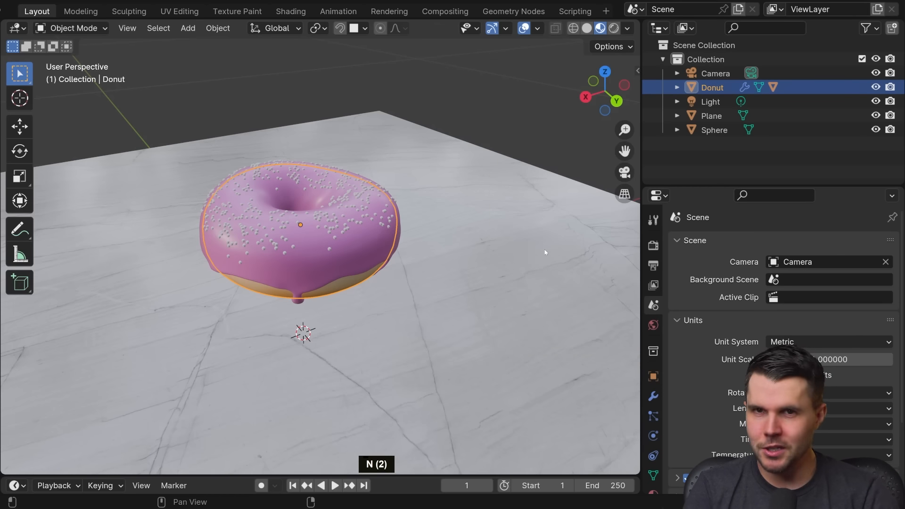
pyautogui.scroll(-6, 431, 230)
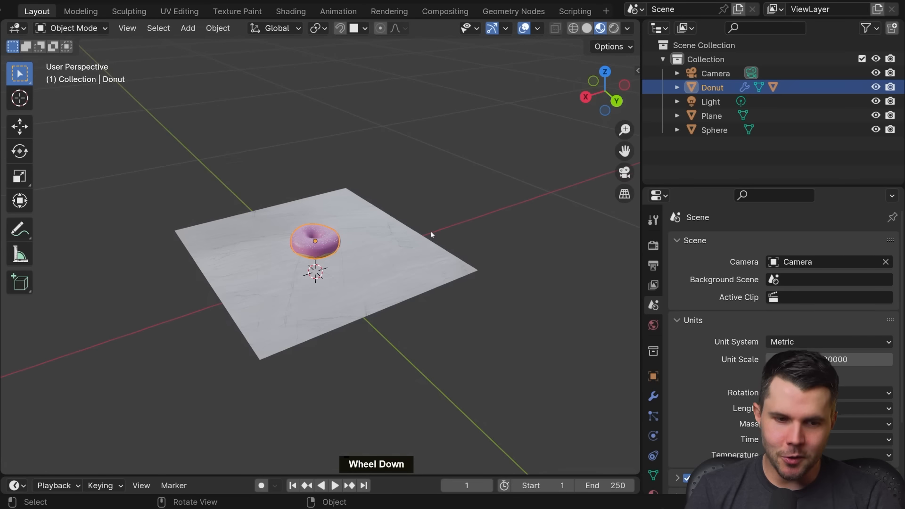
pyautogui.moveTo(214, 137); pyautogui.dragTo(405, 343)
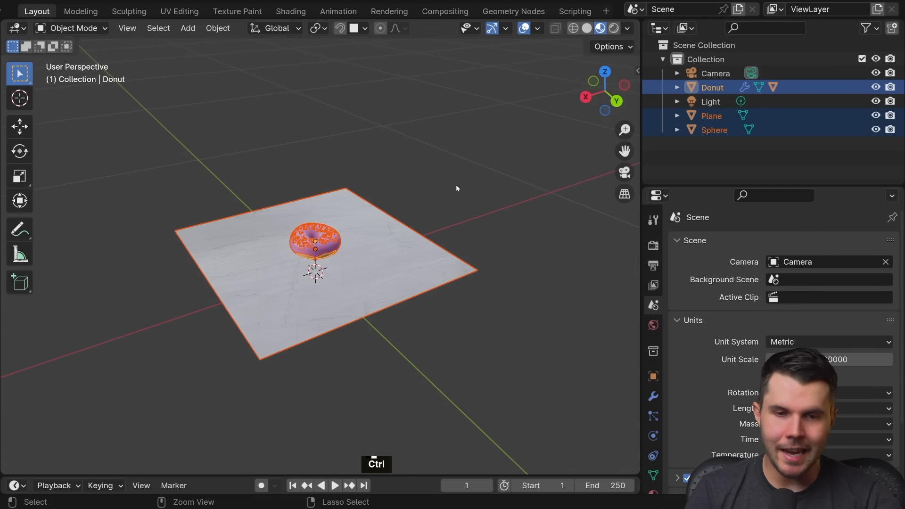
pyautogui.hotkey('ctrl', 'a')
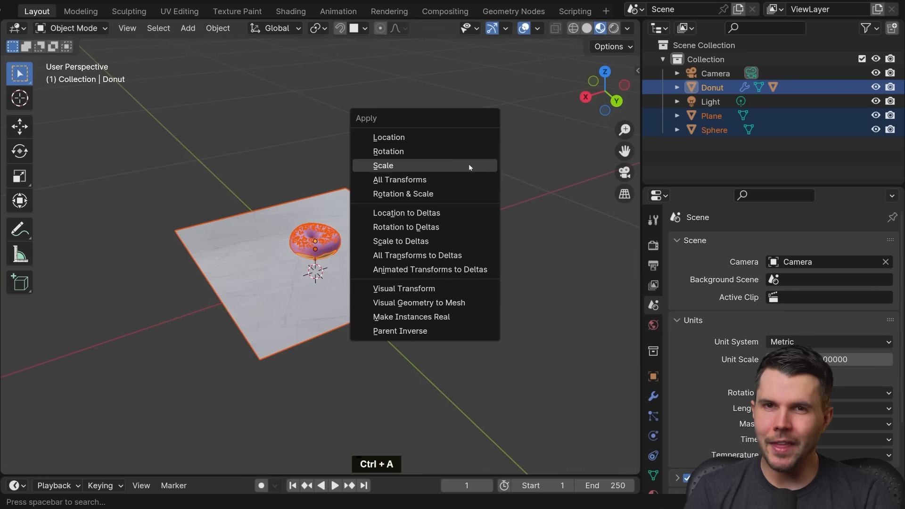
pyautogui.click(468, 163)
# Step: Select only the icing and show its Geometry Nodes modifier to inspect the Sprinkle Density
pyautogui.scroll(4, 460, 208)
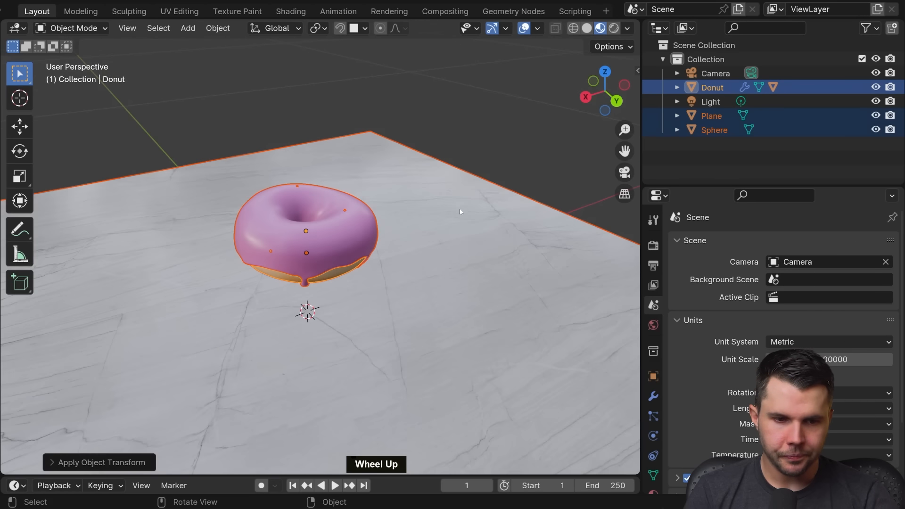
pyautogui.scroll(2, 460, 208)
pyautogui.moveTo(460, 208); pyautogui.dragTo(408, 211, button='middle')
pyautogui.scroll(2, 467, 223)
pyautogui.hotkey('alt', 'a')
pyautogui.scroll(2, 405, 210)
pyautogui.click(409, 218)
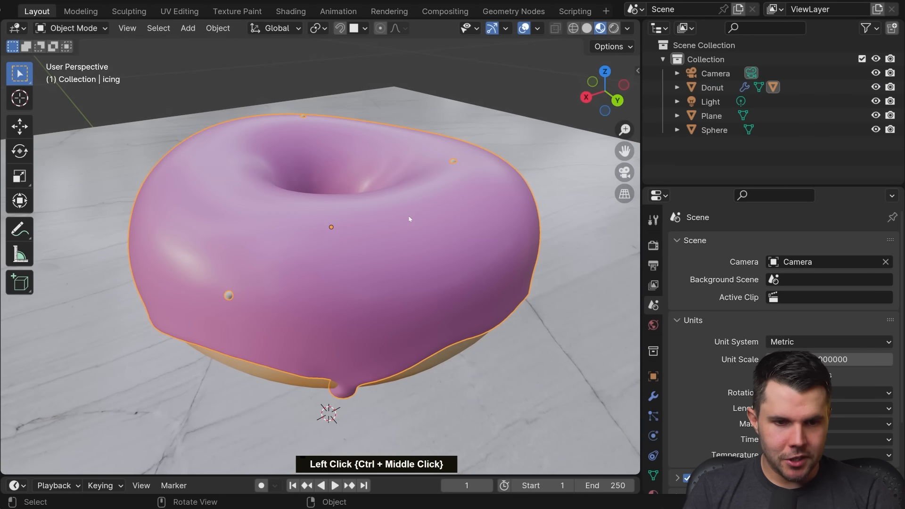
pyautogui.scroll(-2, 364, 232)
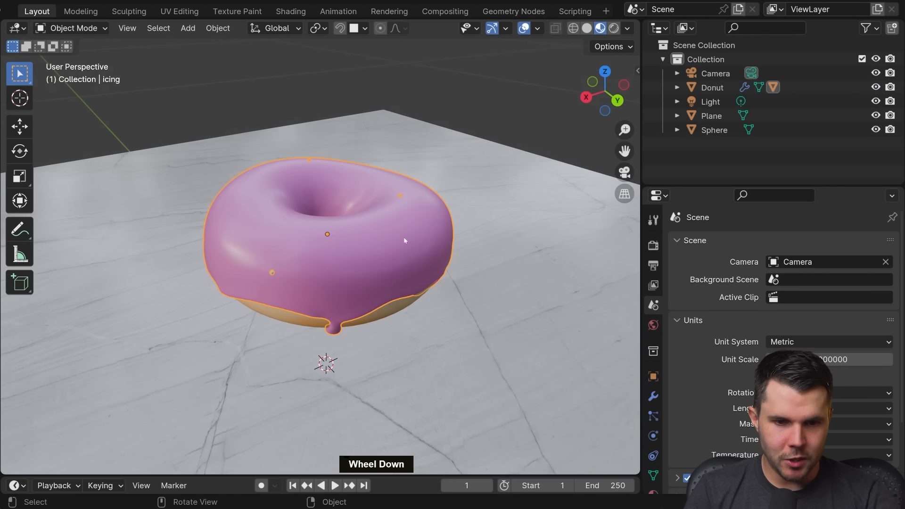
pyautogui.click(653, 396)
pyautogui.moveTo(745, 186); pyautogui.dragTo(801, 112)
pyautogui.click(804, 231)
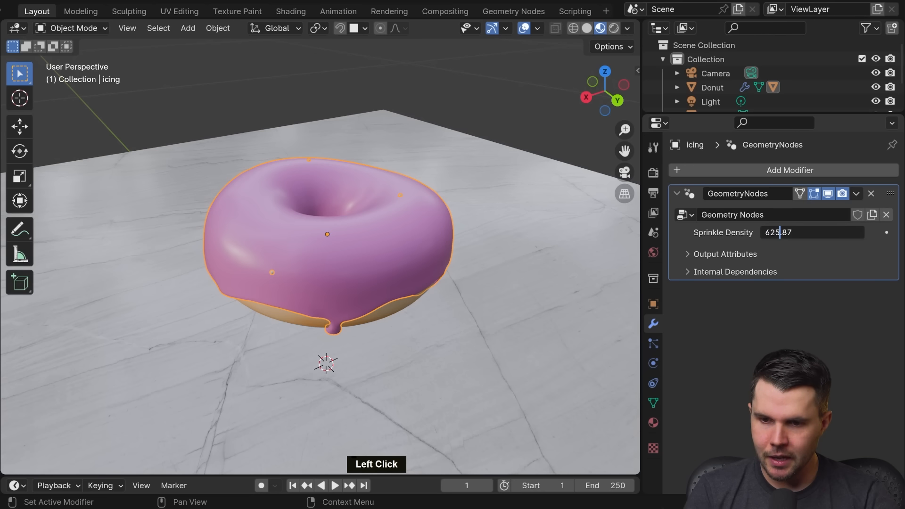
pyautogui.press('Escape')
# Step: Switch to the Geometry Nodes workspace and show the icing in Material Preview shading beside its Distribute Points on Faces node
pyautogui.middleClick(520, 15)
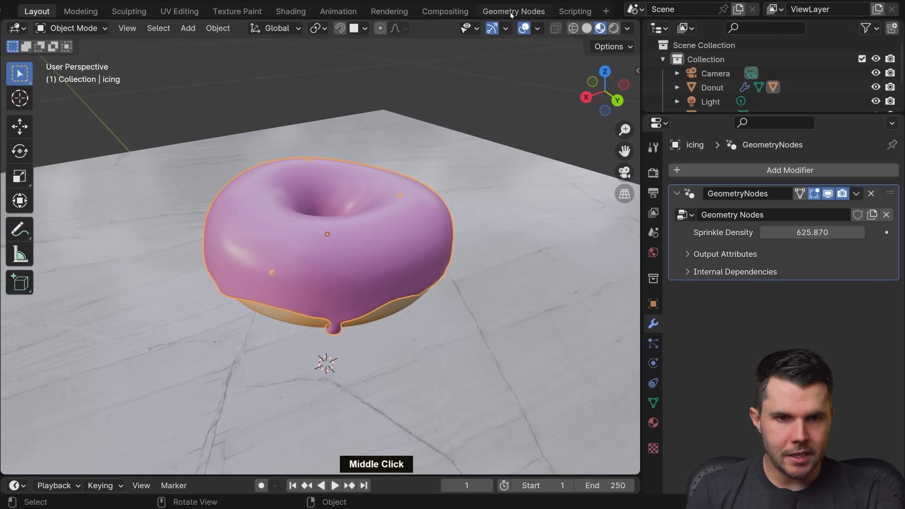
pyautogui.click(512, 12)
pyautogui.scroll(3, 435, 129)
pyautogui.press('KP_Decimal')
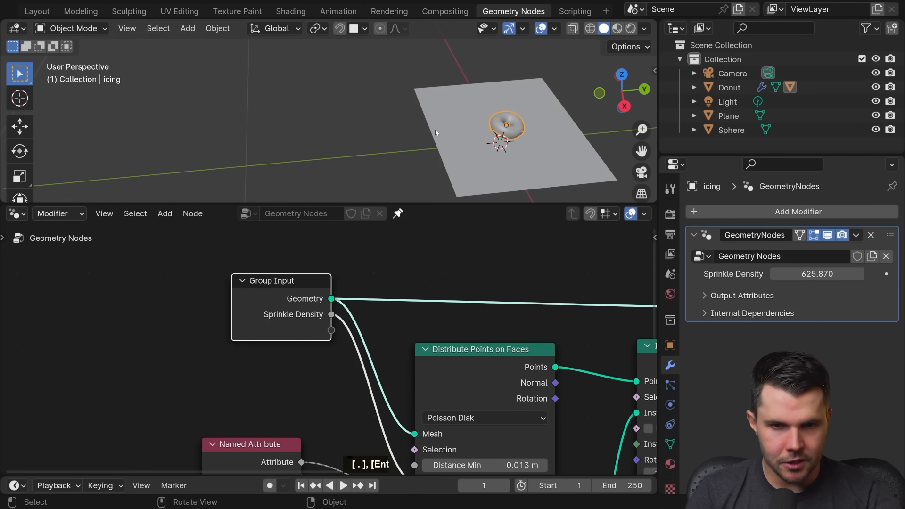
pyautogui.scroll(-2, 424, 126)
pyautogui.moveTo(423, 126)
pyautogui.mouseDown(button='middle')
pyautogui.moveTo(615, 55)
pyautogui.moveTo(448, 141)
pyautogui.moveTo(388, 189)
pyautogui.mouseUp(button='middle')
pyautogui.click(617, 28)
pyautogui.hotkey('alt', 'a')
pyautogui.scroll(-2, 385, 318)
pyautogui.moveTo(442, 371); pyautogui.dragTo(349, 326, button='middle')
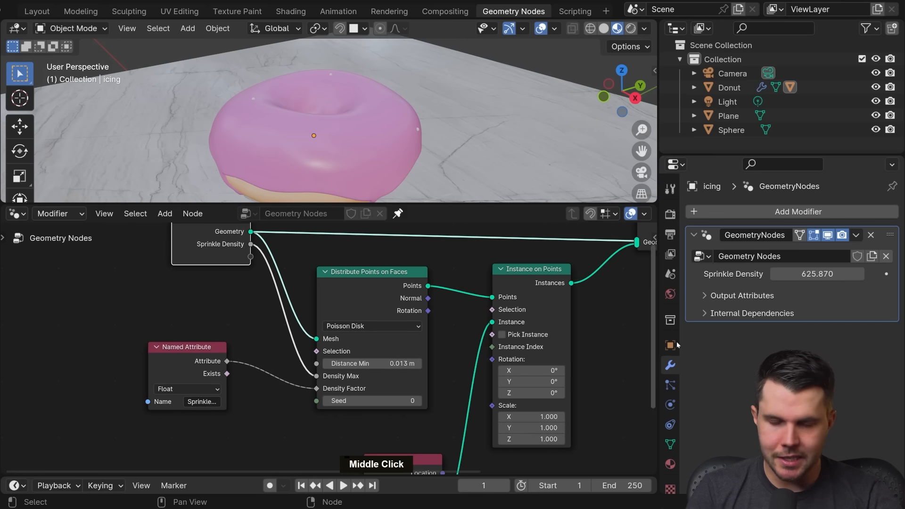
pyautogui.scroll(1, 396, 127)
pyautogui.scroll(-1, 397, 125)
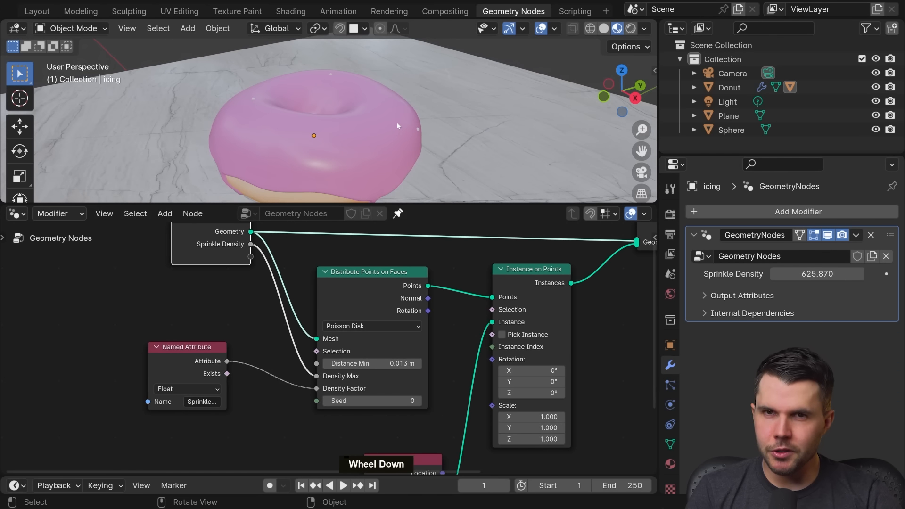
pyautogui.moveTo(399, 123); pyautogui.dragTo(385, 129, button='middle')
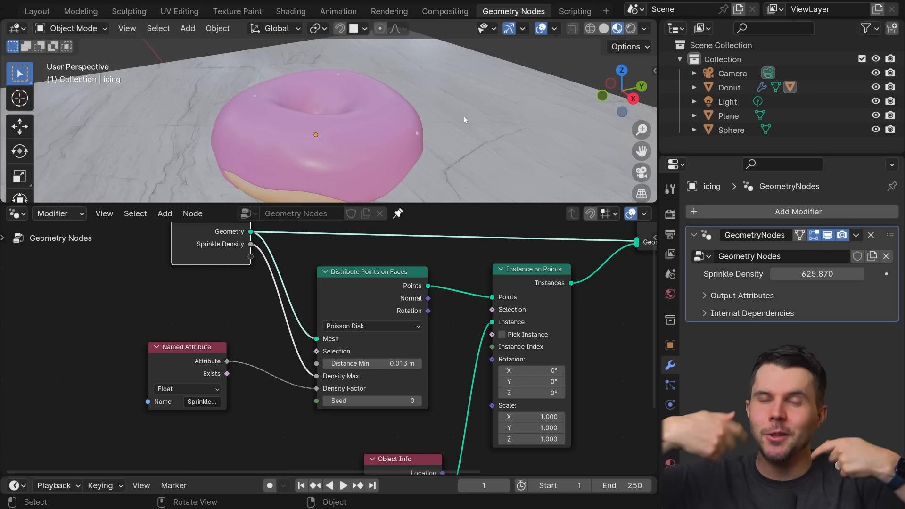
pyautogui.click(816, 274)
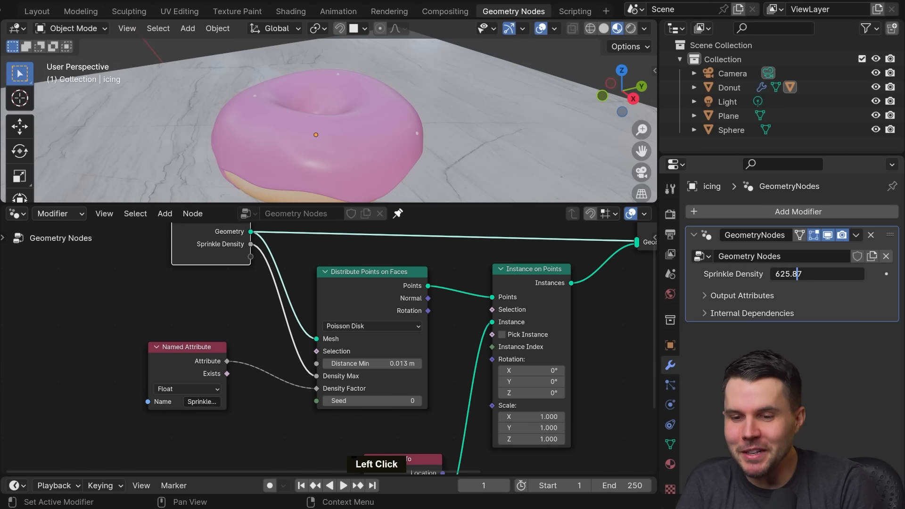
pyautogui.doubleClick(815, 327)
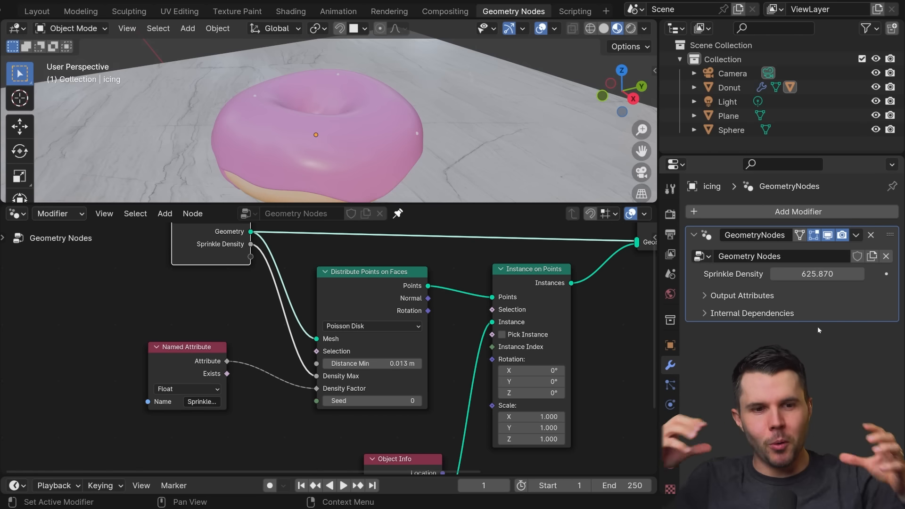
pyautogui.moveTo(716, 315); pyautogui.dragTo(706, 315, button='middle')
pyautogui.moveTo(513, 139); pyautogui.dragTo(332, 146, button='middle')
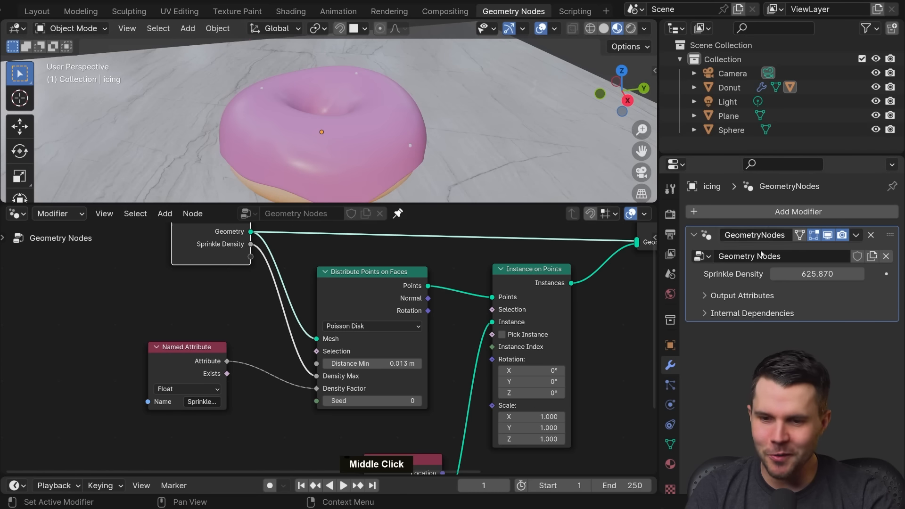
# Step: Raise the icing's Sprinkle Density to 6205.87 and on to 60205.87
pyautogui.click(817, 274)
pyautogui.click(784, 274)
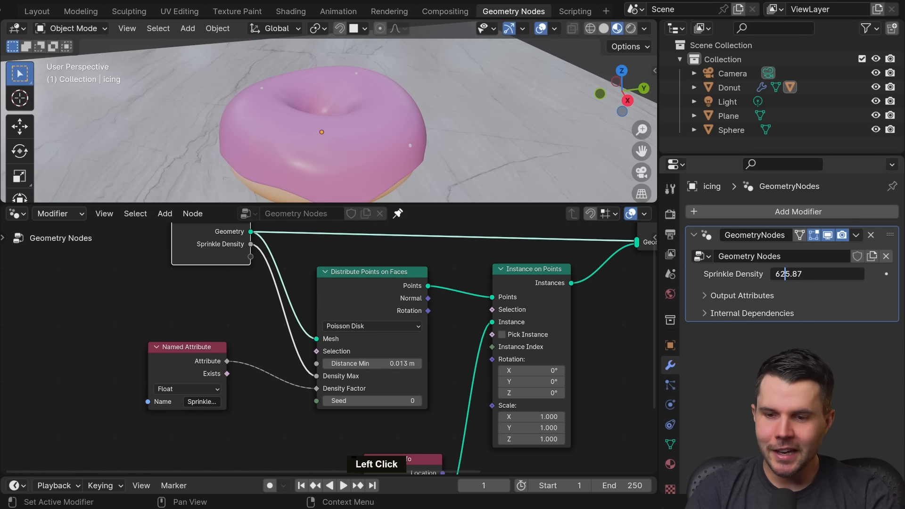
pyautogui.write('0')
pyautogui.press('Return')
pyautogui.click(805, 273)
pyautogui.click(784, 274)
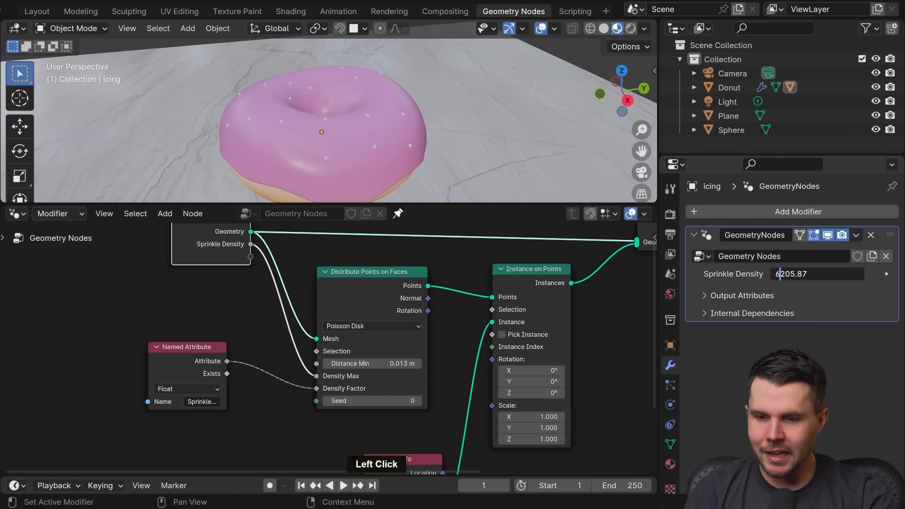
pyautogui.write('0')
pyautogui.press('Return')
pyautogui.moveTo(425, 97); pyautogui.dragTo(417, 91, button='middle')
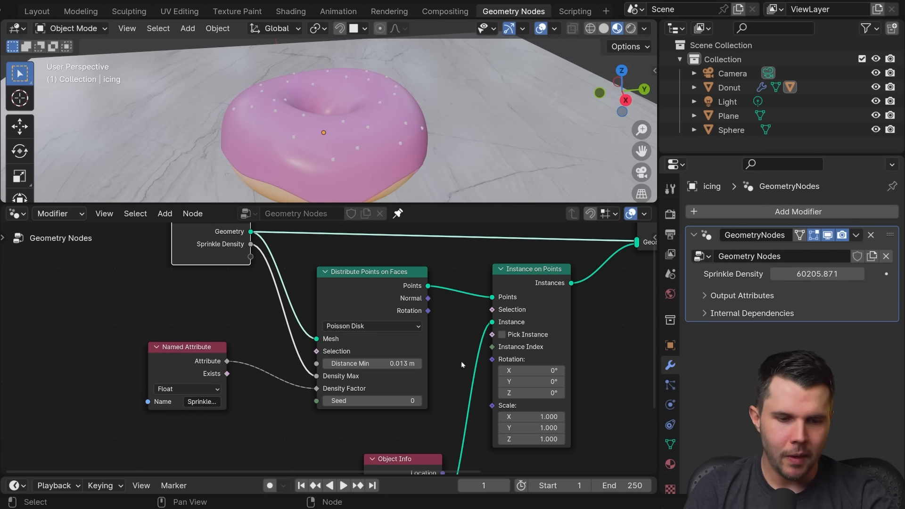
# Step: Set Distance Min of the Distribute Points on Faces node to 0.001 m
pyautogui.scroll(1, 337, 347)
pyautogui.scroll(1, 396, 121)
pyautogui.moveTo(397, 121); pyautogui.dragTo(370, 124, button='middle')
pyautogui.scroll(2, 369, 123)
pyautogui.moveTo(369, 182); pyautogui.dragTo(369, 177, button='middle')
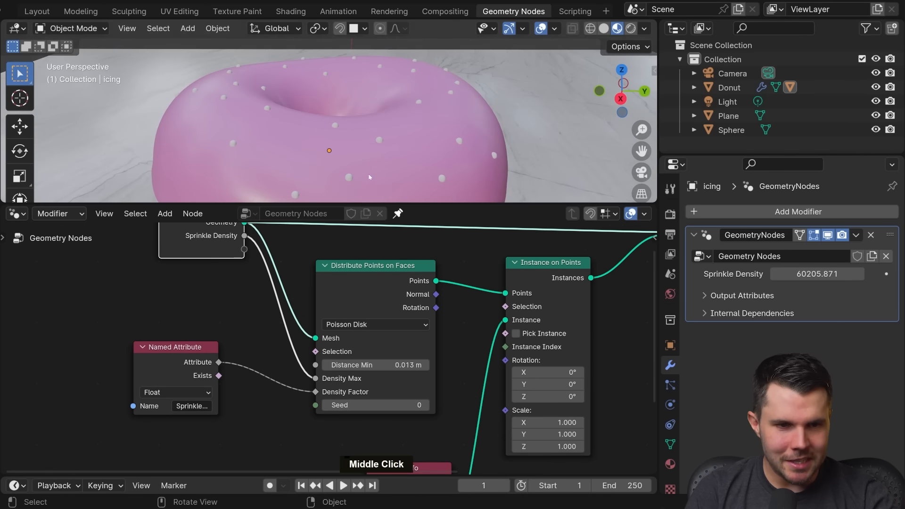
pyautogui.scroll(4, 372, 366)
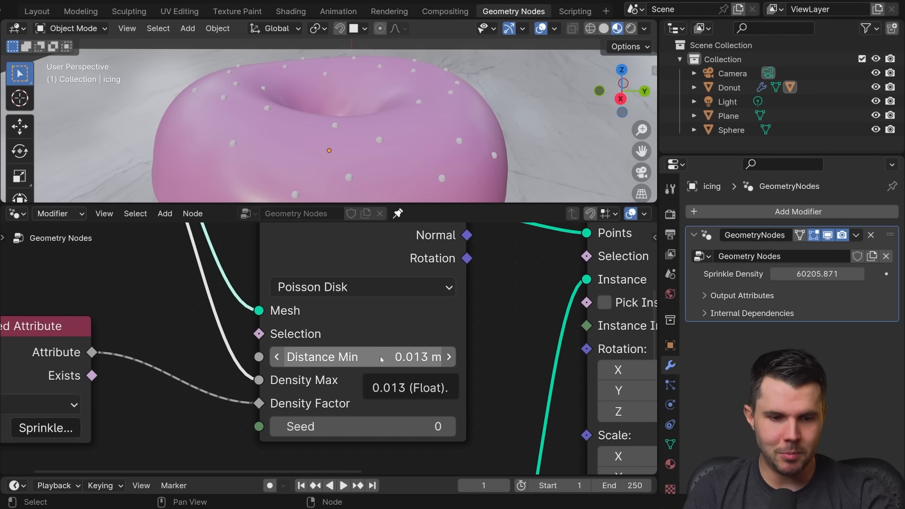
pyautogui.click(381, 353)
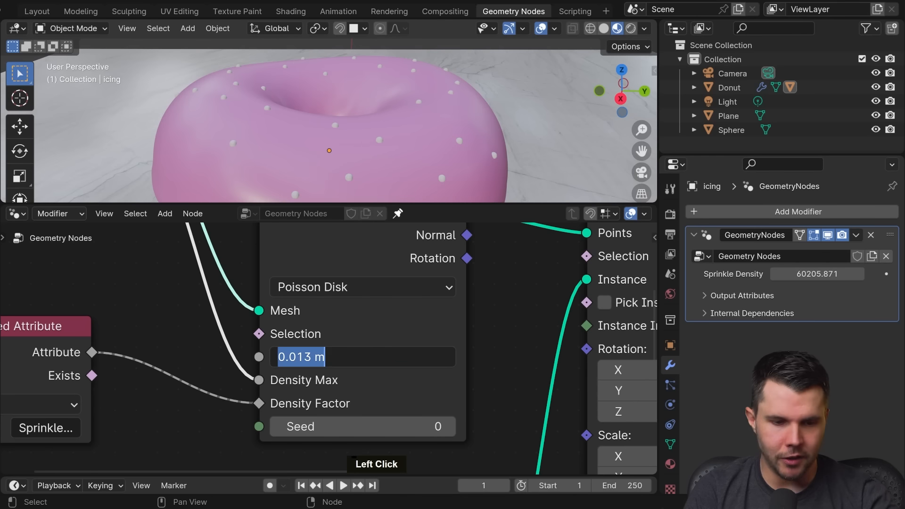
pyautogui.click(311, 357)
pyautogui.press('BackSpace')
pyautogui.press('BackSpace')
pyautogui.write('0')
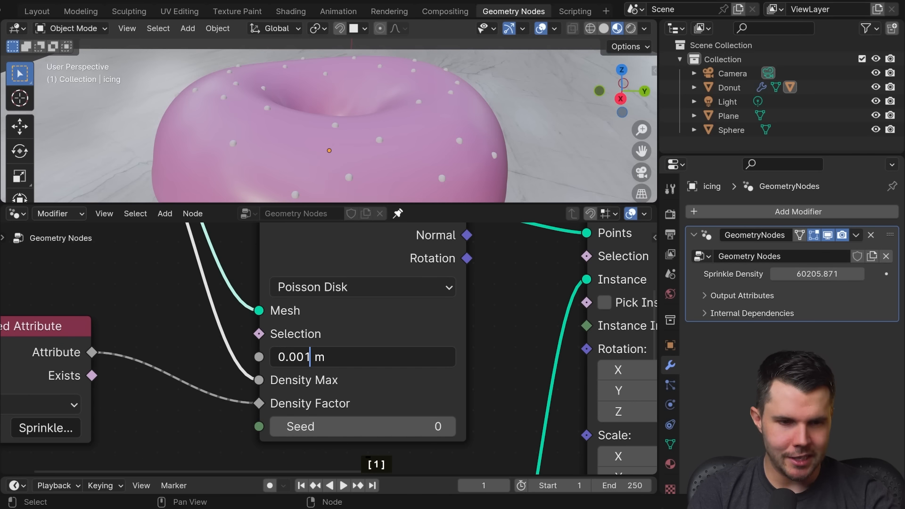
pyautogui.press('Return')
# Step: Examine the sprinkle distribution on the icing from close up and farther away
pyautogui.moveTo(424, 98); pyautogui.dragTo(430, 113, button='middle')
pyautogui.keyDown('shift'); pyautogui.moveTo(431, 113); pyautogui.dragTo(206, 53, button='middle'); pyautogui.keyUp('shift')
pyautogui.scroll(3, 457, 123)
pyautogui.scroll(3, 410, 131)
pyautogui.scroll(-2, 410, 136)
pyautogui.scroll(-2, 470, 143)
pyautogui.scroll(-2, 333, 94)
pyautogui.scroll(-4, 334, 94)
# Step: Increase the Sprinkle Density to 100205.9 and on to 200206
pyautogui.moveTo(817, 273); pyautogui.dragTo(818, 273)
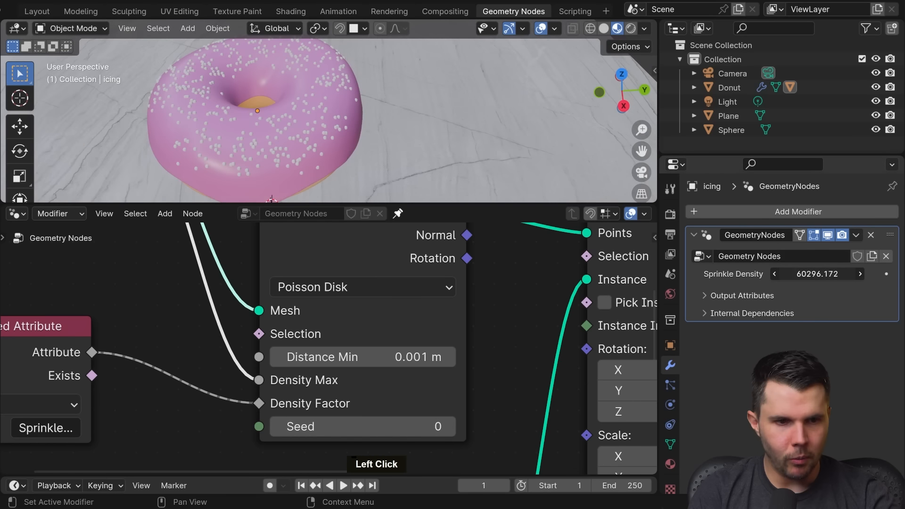
pyautogui.rightClick(818, 274)
pyautogui.click(818, 274)
pyautogui.write('100205.9')
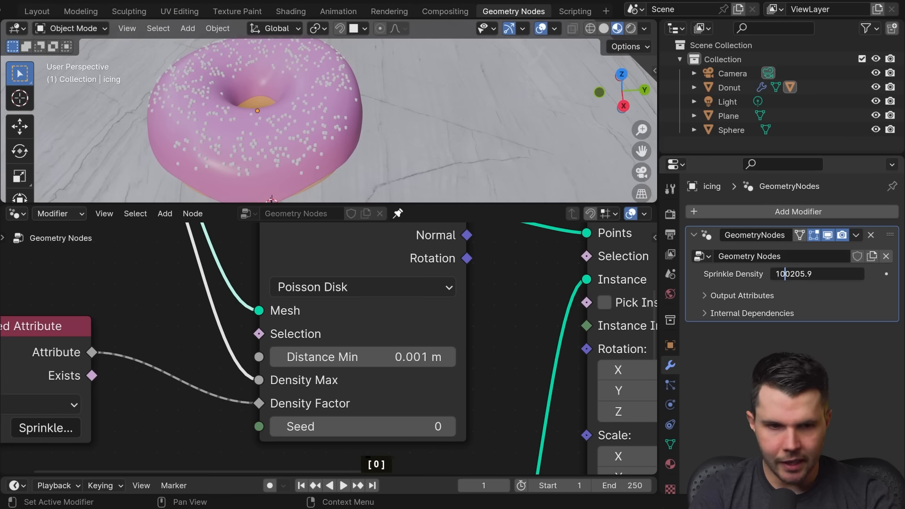
pyautogui.press('Return')
pyautogui.click(778, 274)
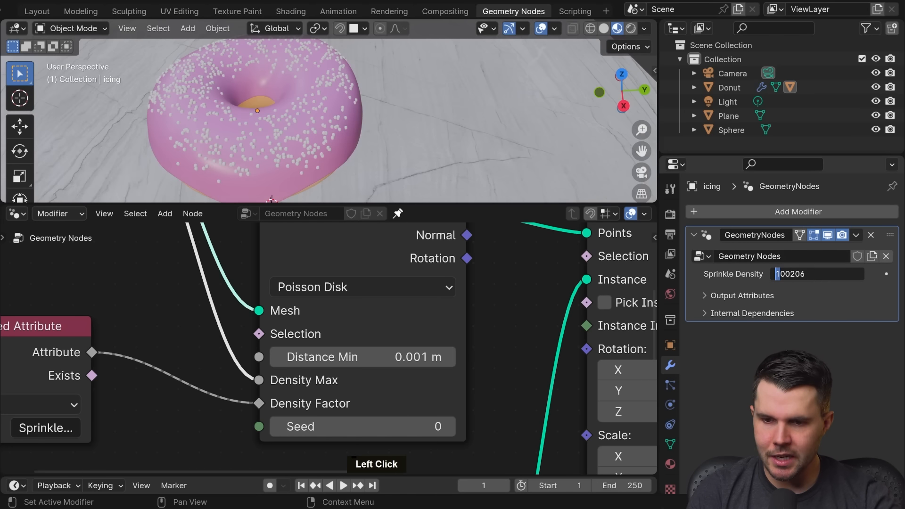
pyautogui.write('2')
pyautogui.press('Return')
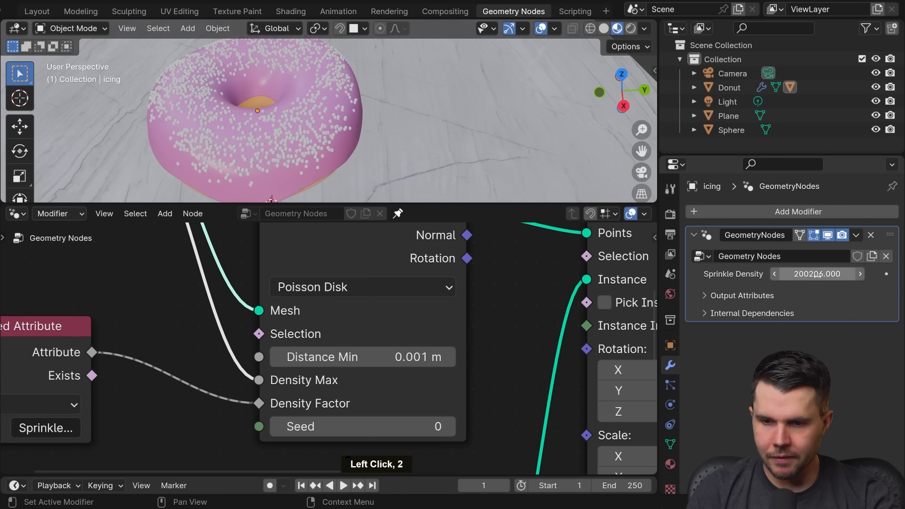
# Step: Move the Distribute Points on Faces node straight down, away from the Group Input's geometry link
pyautogui.scroll(-3, 453, 358)
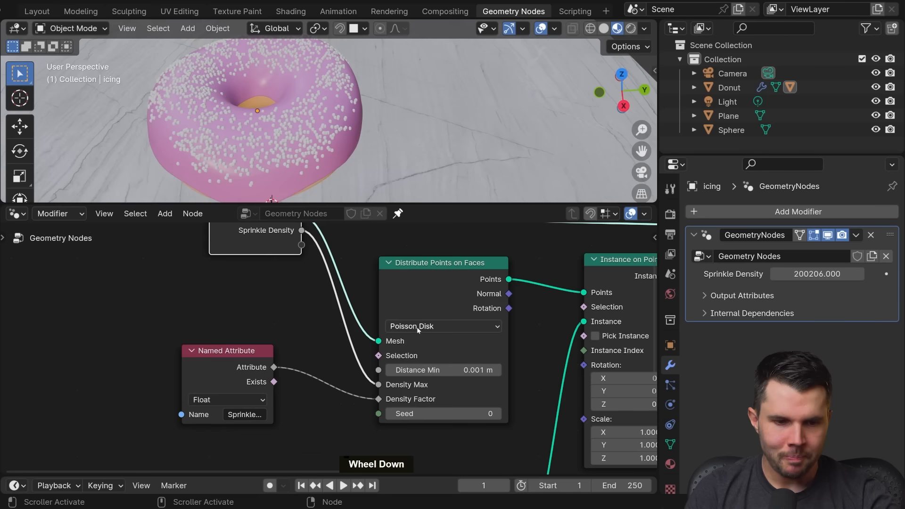
pyautogui.moveTo(271, 243); pyautogui.dragTo(323, 265, button='middle')
pyautogui.moveTo(307, 256); pyautogui.dragTo(270, 296)
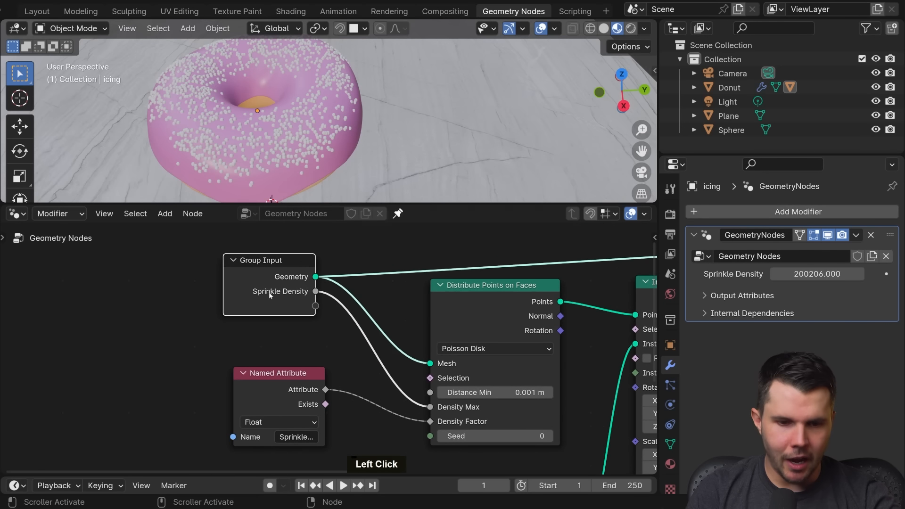
pyautogui.click(462, 323)
pyautogui.press('g')
pyautogui.middleClick(461, 330)
pyautogui.click(459, 349)
# Step: Bring the sprinkled donut closer in the viewport and nudge the Sprinkle Density to 200211.625
pyautogui.scroll(2, 274, 152)
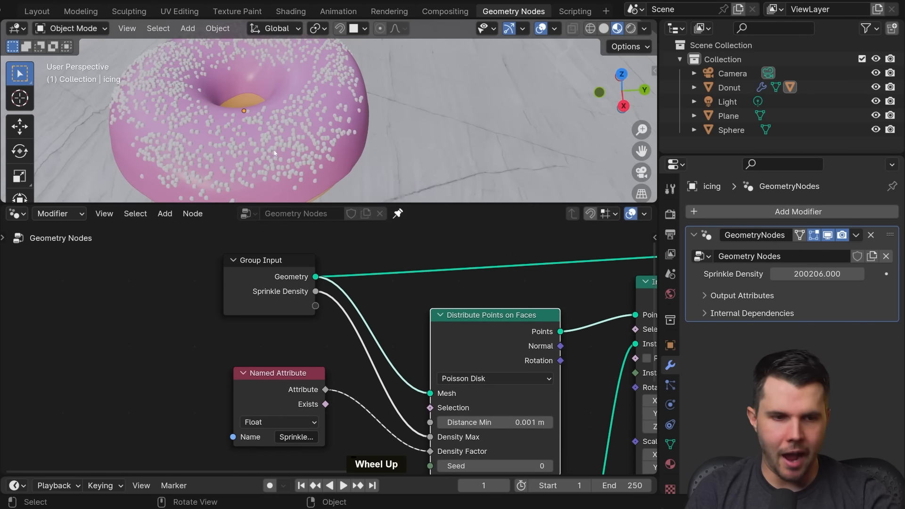
pyautogui.scroll(1, 310, 123)
pyautogui.keyDown('shift'); pyautogui.moveTo(310, 124); pyautogui.dragTo(400, 124, button='middle'); pyautogui.keyUp('shift')
pyautogui.click(817, 274)
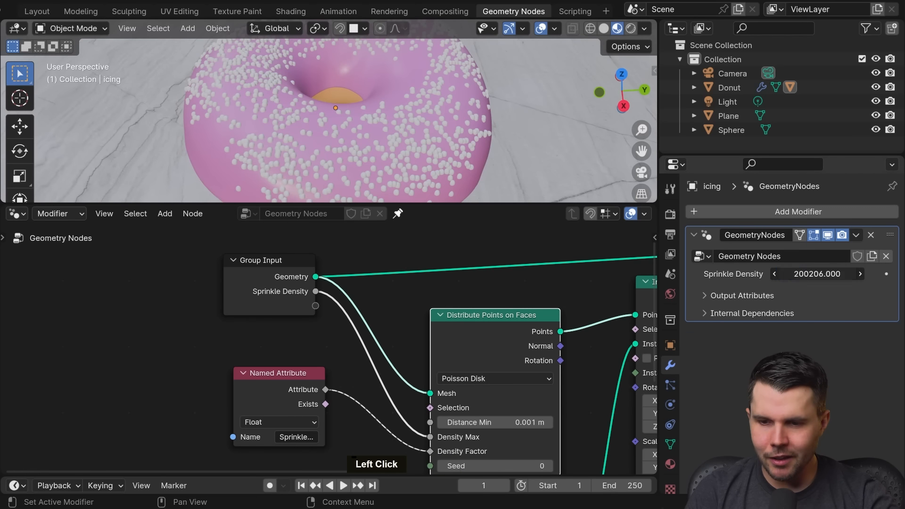
pyautogui.press('Escape')
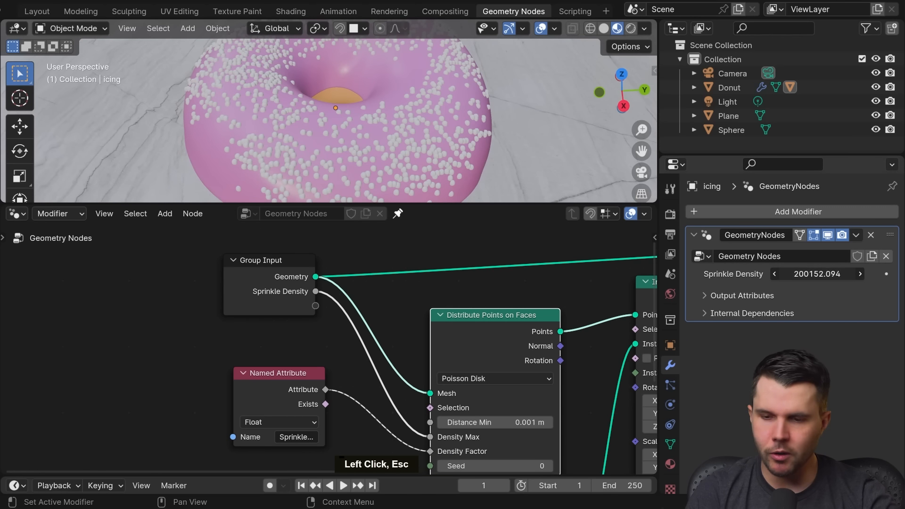
pyautogui.moveTo(816, 274); pyautogui.dragTo(844, 273)
# Step: Switch to the Layout workspace and nudge the Sprinkle Density to 200285.703
pyautogui.click(53, 10)
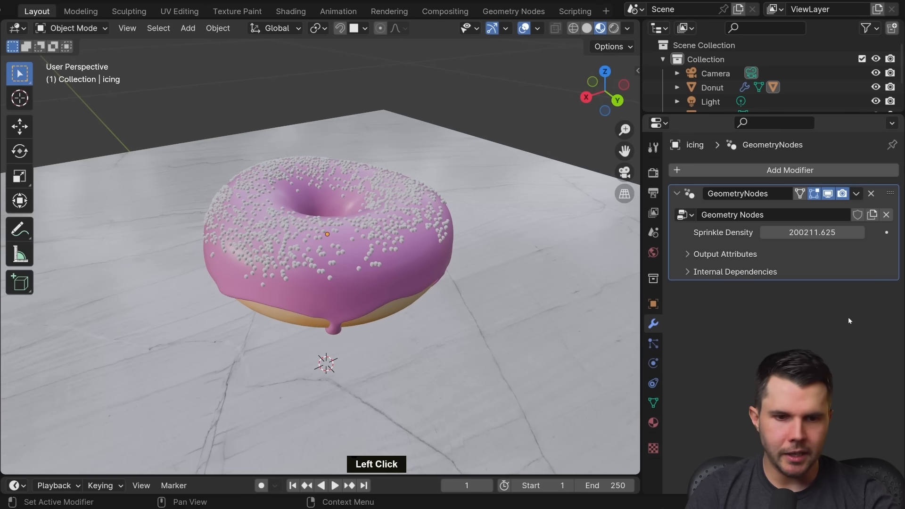
pyautogui.click(804, 218)
pyautogui.click(806, 230)
pyautogui.moveTo(806, 231); pyautogui.dragTo(816, 231)
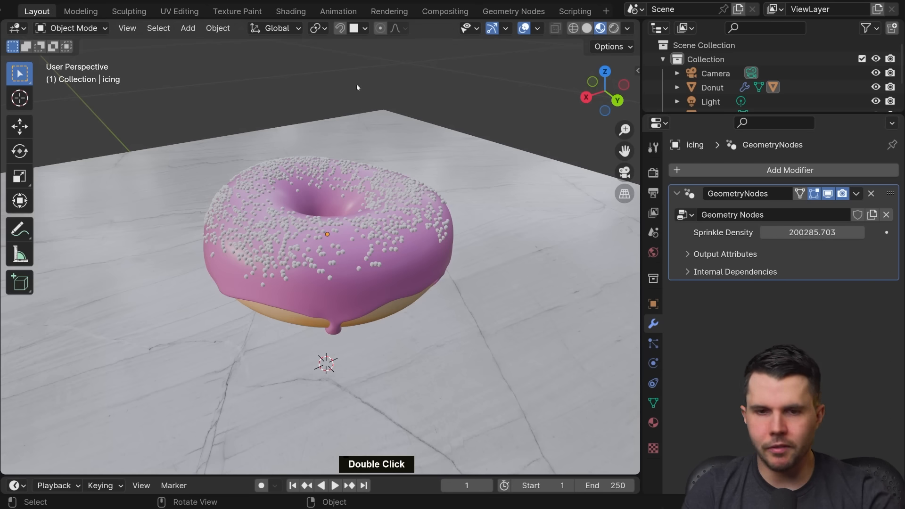
# Step: Return to the Geometry Nodes workspace and reduce the Sprinkle Density to 200
pyautogui.click(503, 10)
pyautogui.scroll(-2, 424, 292)
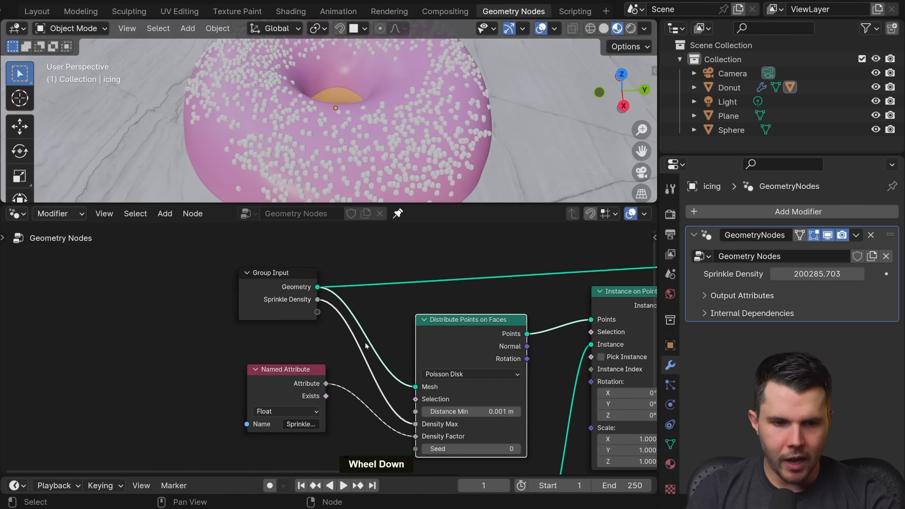
pyautogui.moveTo(424, 293); pyautogui.dragTo(412, 257, button='middle')
pyautogui.click(816, 274)
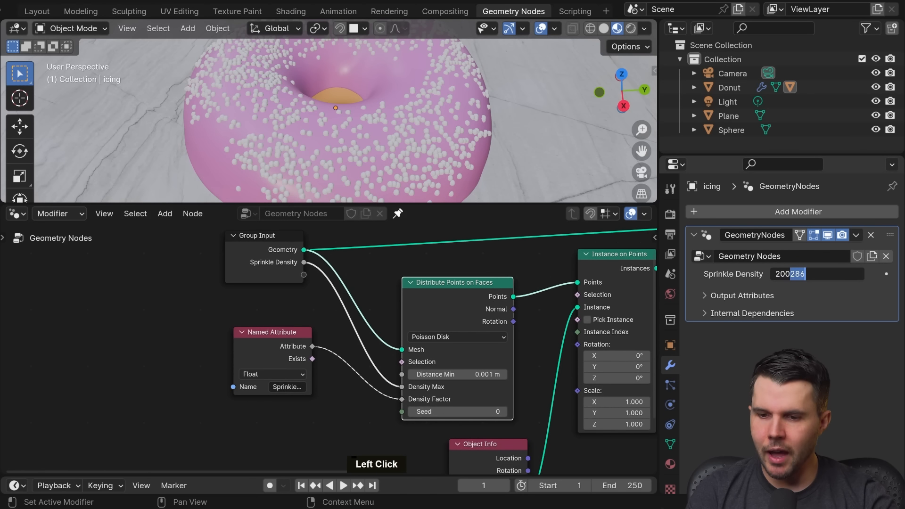
pyautogui.press('BackSpace')
pyautogui.press('Return')
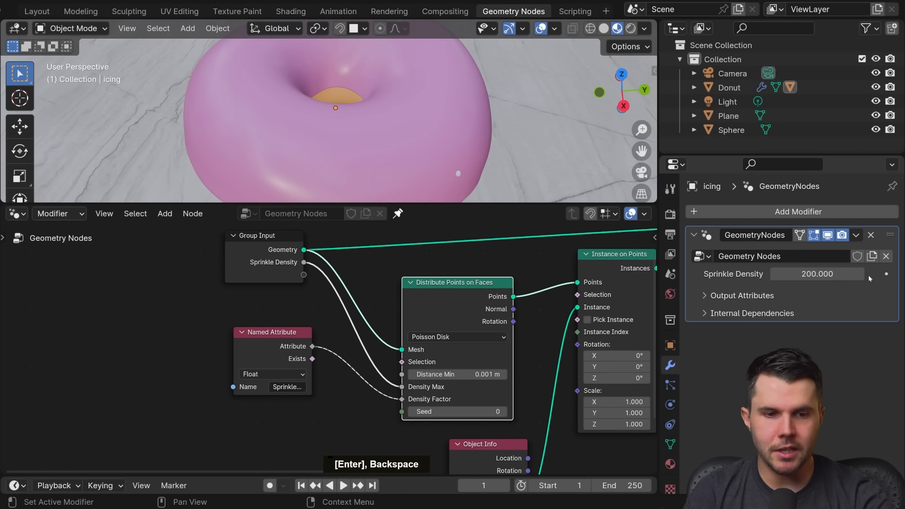
pyautogui.click(284, 336)
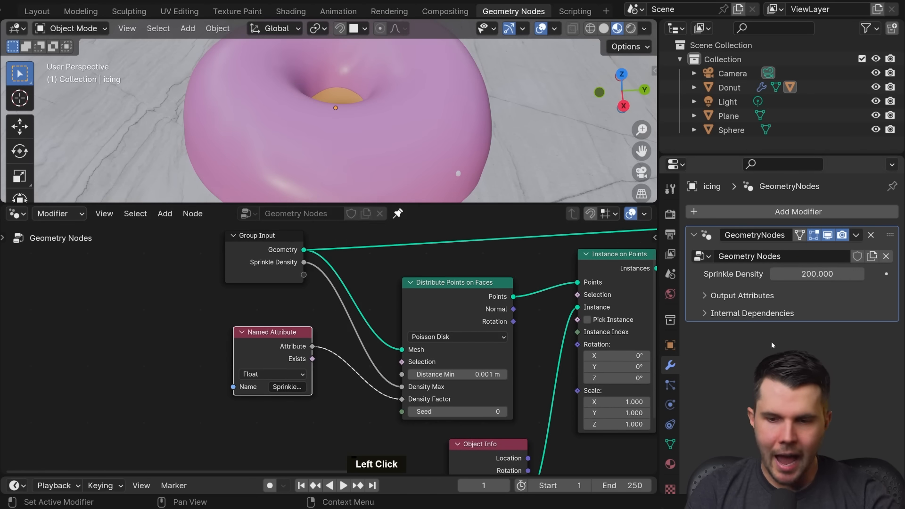
pyautogui.hotkey('ctrl', 'z')
pyautogui.click(818, 274)
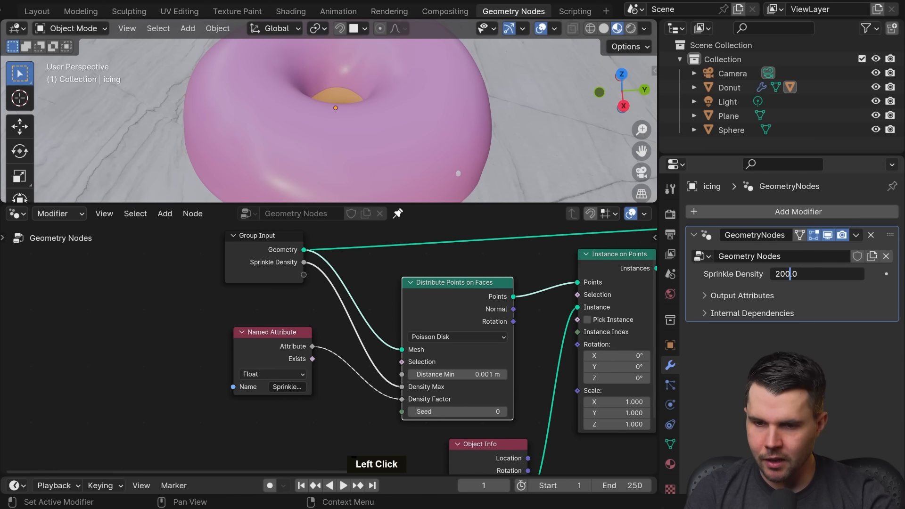
pyautogui.press('Escape')
# Step: Make room between the nodes by moving Named Attribute straight down and Distribute Points on Faces farther right
pyautogui.moveTo(307, 323); pyautogui.dragTo(328, 331, button='middle')
pyautogui.click(284, 353)
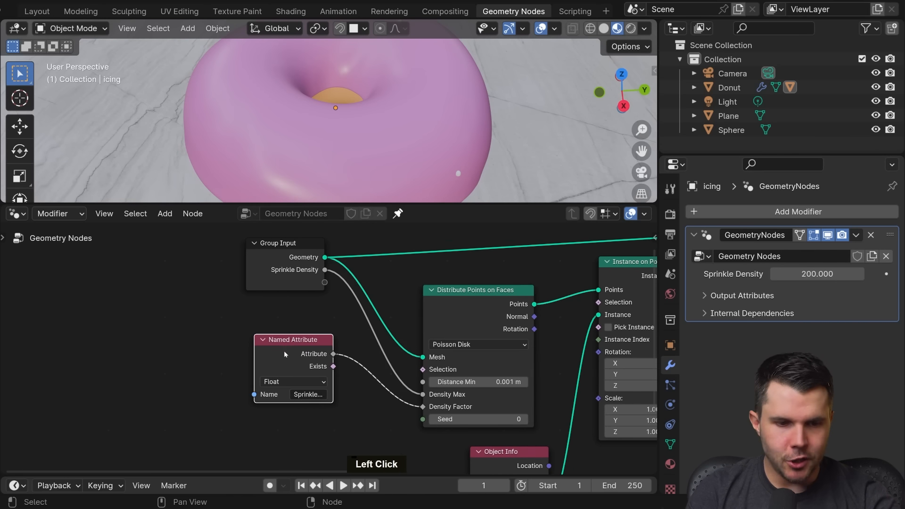
pyautogui.press('g')
pyautogui.middleClick(282, 374)
pyautogui.click(275, 410)
pyautogui.doubleClick(282, 270)
pyautogui.scroll(3, 394, 300)
pyautogui.moveTo(480, 325); pyautogui.dragTo(440, 299, button='middle')
pyautogui.click(488, 281)
pyautogui.press('g')
pyautogui.click(528, 283)
pyautogui.moveTo(372, 282); pyautogui.dragTo(393, 305, button='middle')
pyautogui.click(236, 263)
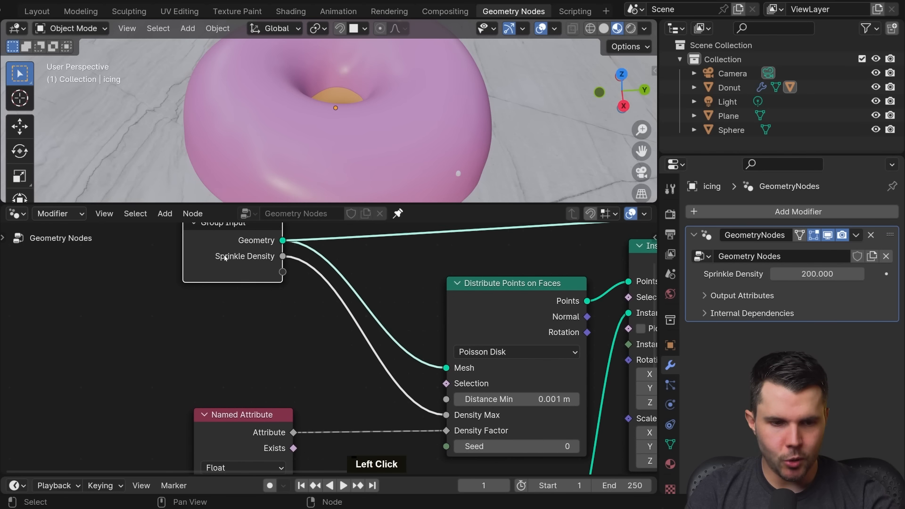
pyautogui.keyDown('shift'); pyautogui.click(506, 318); pyautogui.keyUp('shift')
pyautogui.click(307, 339)
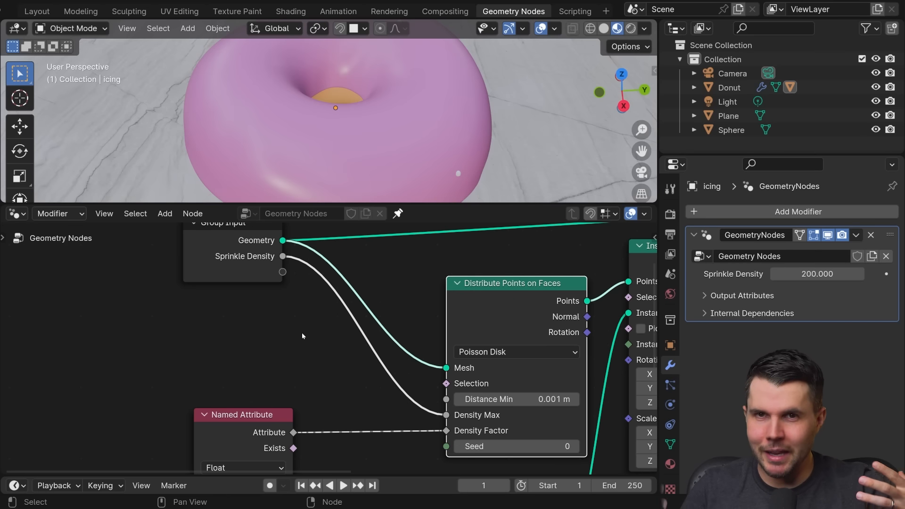
# Step: Insert a Math node into the link from Sprinkle Density to Density Max
pyautogui.moveTo(278, 305)
pyautogui.mouseDown(button='middle')
pyautogui.moveTo(264, 302)
pyautogui.moveTo(271, 315)
pyautogui.mouseUp(button='middle')
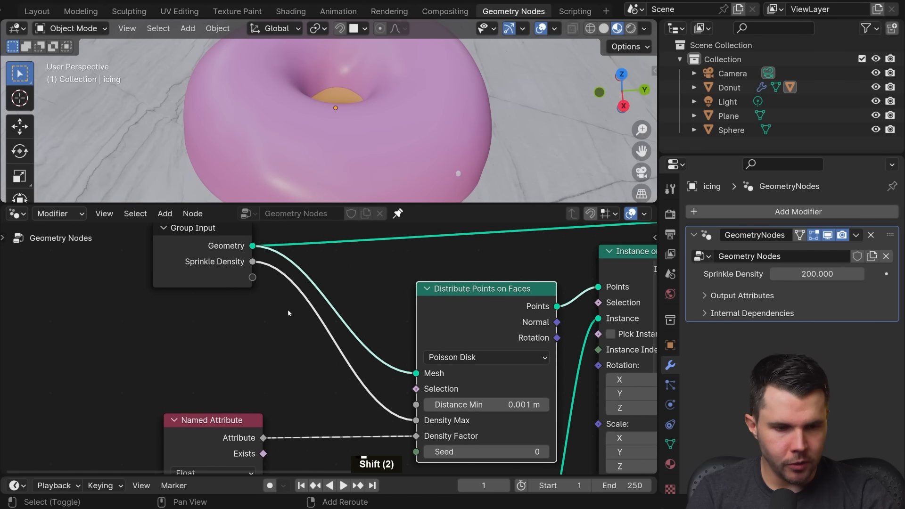
pyautogui.hotkey('shift', 'a')
pyautogui.click(254, 431)
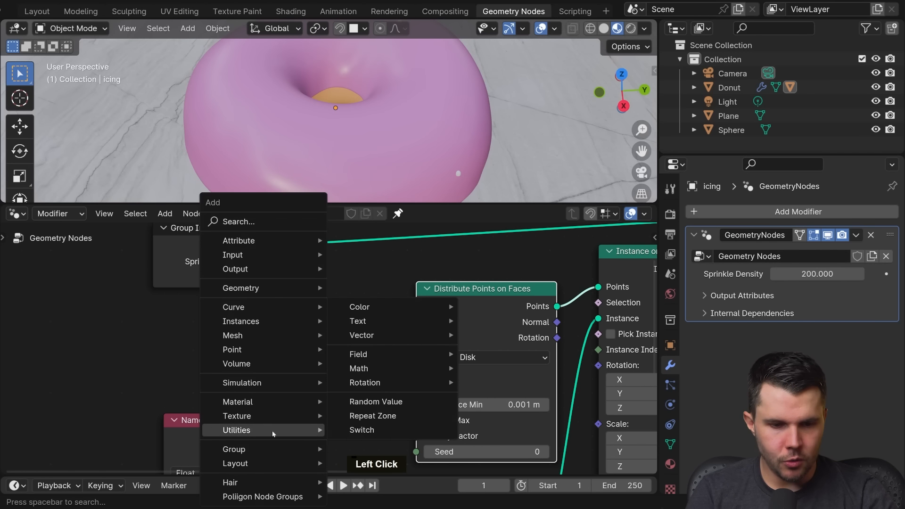
pyautogui.click(406, 365)
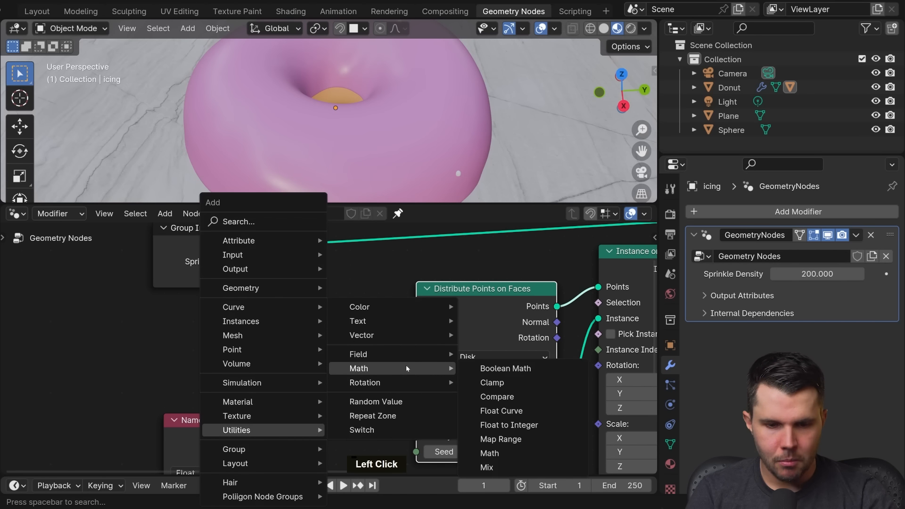
pyautogui.click(511, 448)
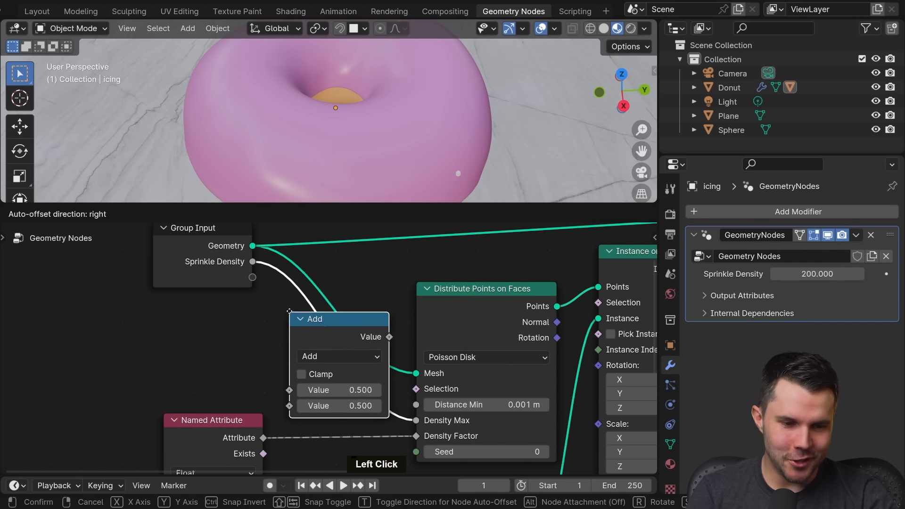
pyautogui.click(302, 302)
# Step: Change the Math node's operation to Multiply and set its second value to 1000
pyautogui.moveTo(337, 320); pyautogui.dragTo(323, 293, button='middle')
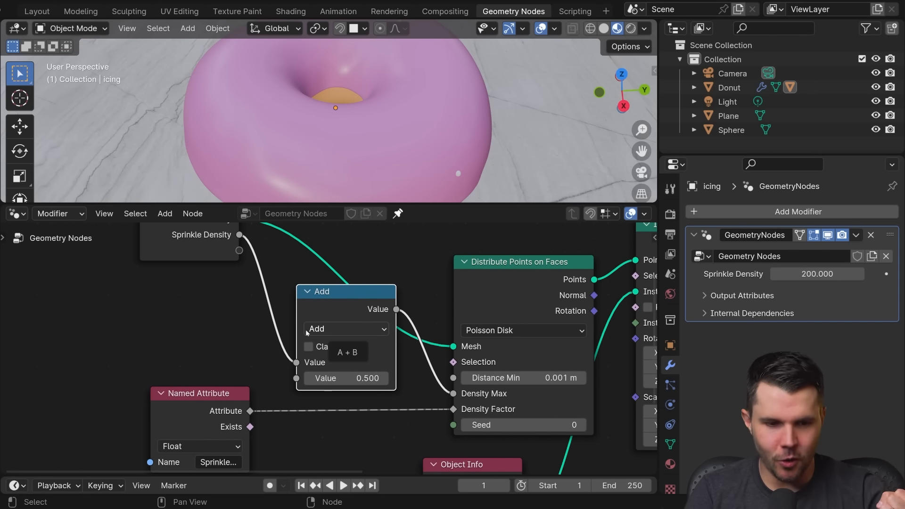
pyautogui.click(325, 330)
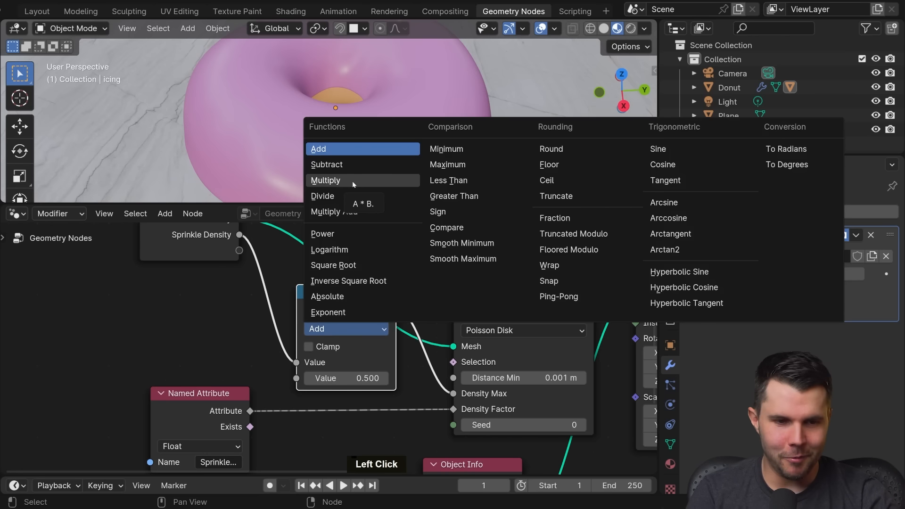
pyautogui.click(360, 329)
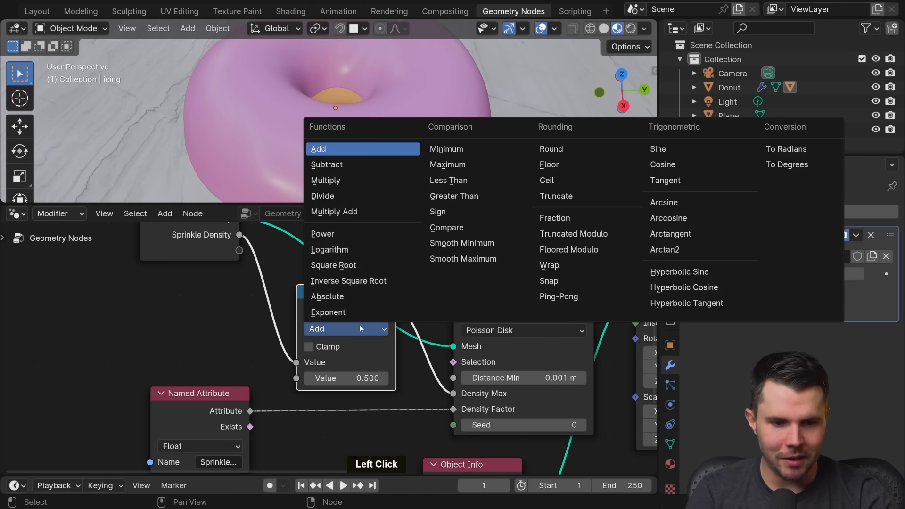
pyautogui.click(357, 180)
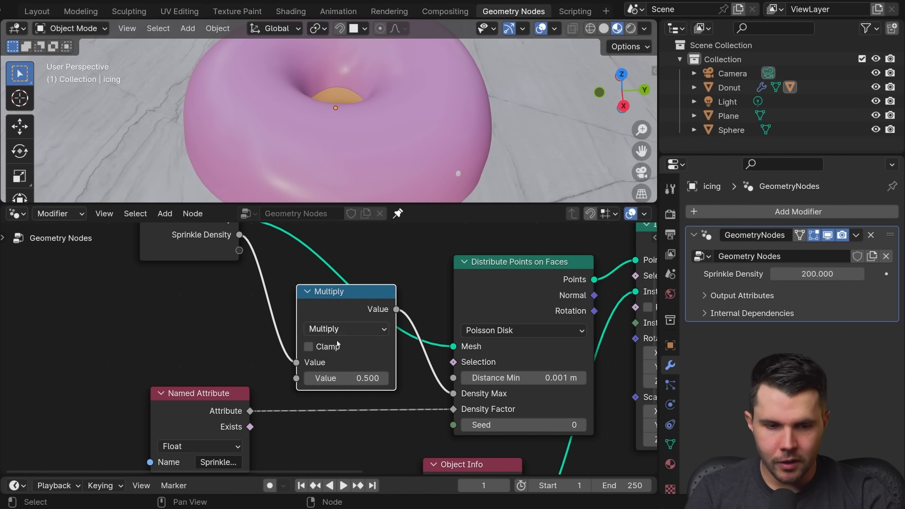
pyautogui.click(347, 378)
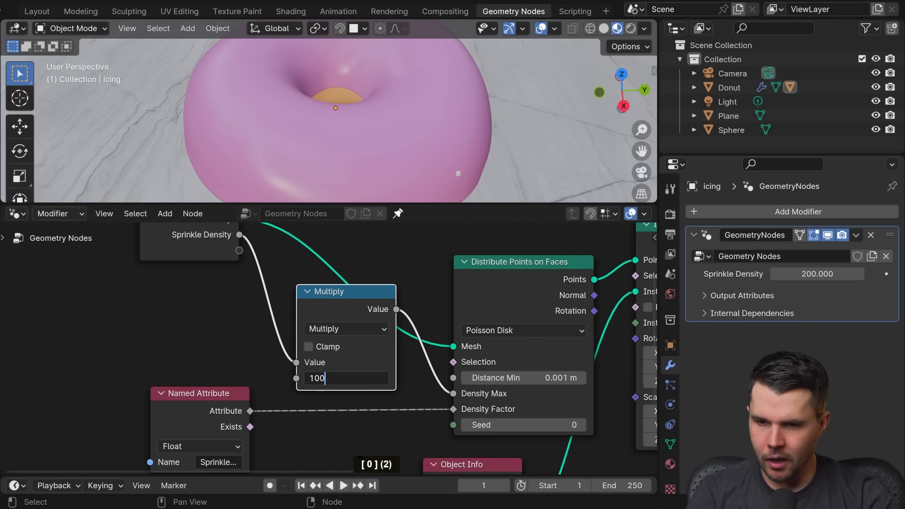
pyautogui.write('1000')
pyautogui.press('Return')
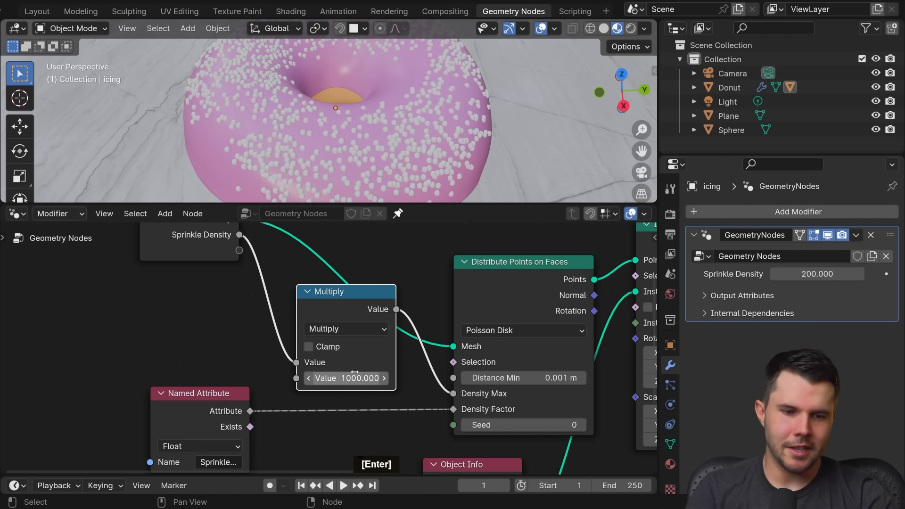
# Step: Switch to the Layout workspace and raise the Sprinkle Density to 214.5
pyautogui.click(52, 13)
pyautogui.moveTo(815, 238)
pyautogui.mouseDown()
pyautogui.moveTo(731, 232)
pyautogui.moveTo(868, 233)
pyautogui.moveTo(782, 232)
pyautogui.moveTo(830, 233)
pyautogui.moveTo(802, 233)
pyautogui.mouseUp()
# Step: Deselect everything and examine the sprinkle distribution on the donut icing from several angles and distances
pyautogui.scroll(-6, 391, 194)
pyautogui.scroll(12, 456, 217)
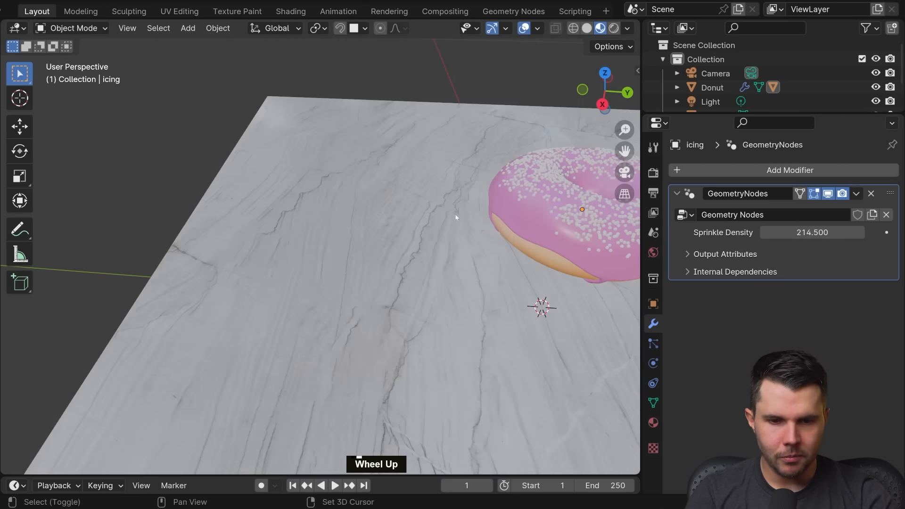
pyautogui.keyDown('shift'); pyautogui.moveTo(456, 217); pyautogui.dragTo(311, 210, button='middle'); pyautogui.keyUp('shift')
pyautogui.moveTo(311, 210); pyautogui.dragTo(377, 202, button='middle')
pyautogui.scroll(3, 377, 202)
pyautogui.scroll(-5, 383, 200)
pyautogui.scroll(-2, 311, 201)
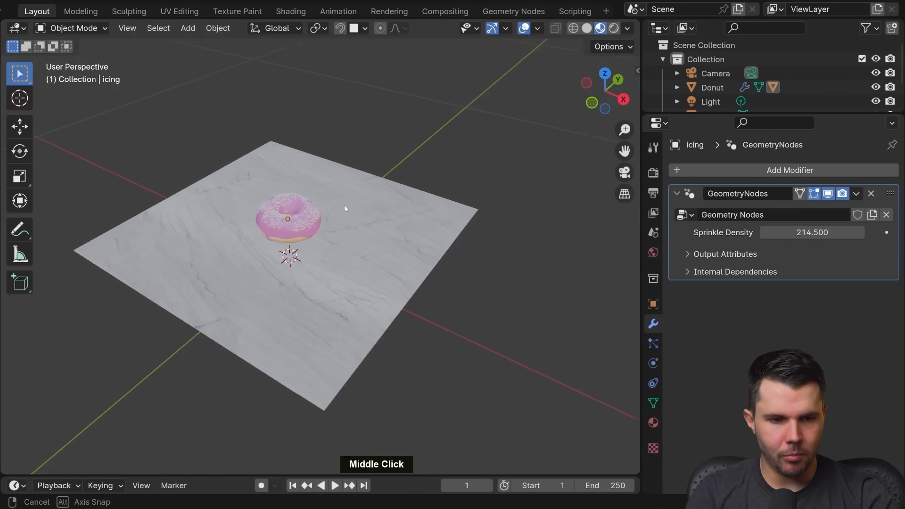
pyautogui.moveTo(346, 208); pyautogui.dragTo(406, 182, button='middle')
pyautogui.scroll(-2, 414, 203)
pyautogui.scroll(6, 351, 153)
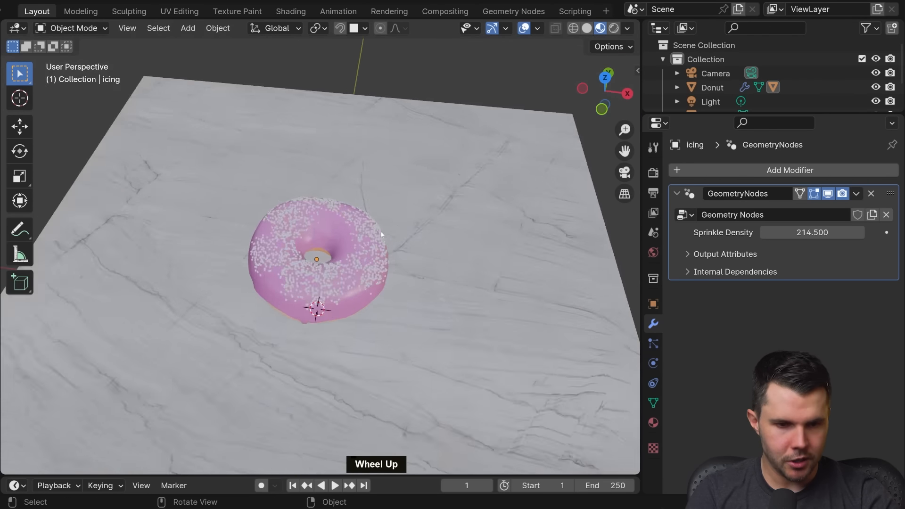
pyautogui.click(362, 171)
pyautogui.keyDown('shift'); pyautogui.moveTo(362, 171); pyautogui.dragTo(381, 194, button='middle'); pyautogui.keyUp('shift')
pyautogui.hotkey('alt', 'a')
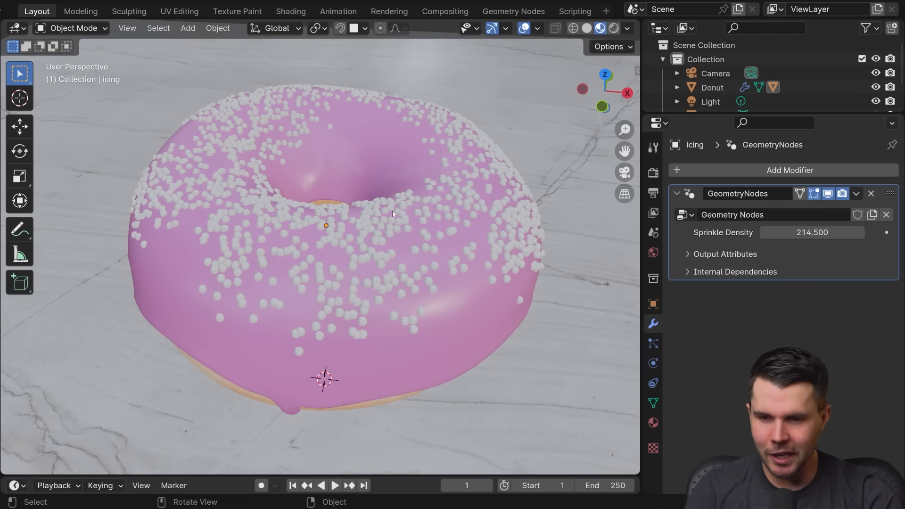
pyautogui.keyDown('ctrl'); pyautogui.moveTo(387, 200); pyautogui.dragTo(397, 231, button='middle'); pyautogui.keyUp('ctrl')
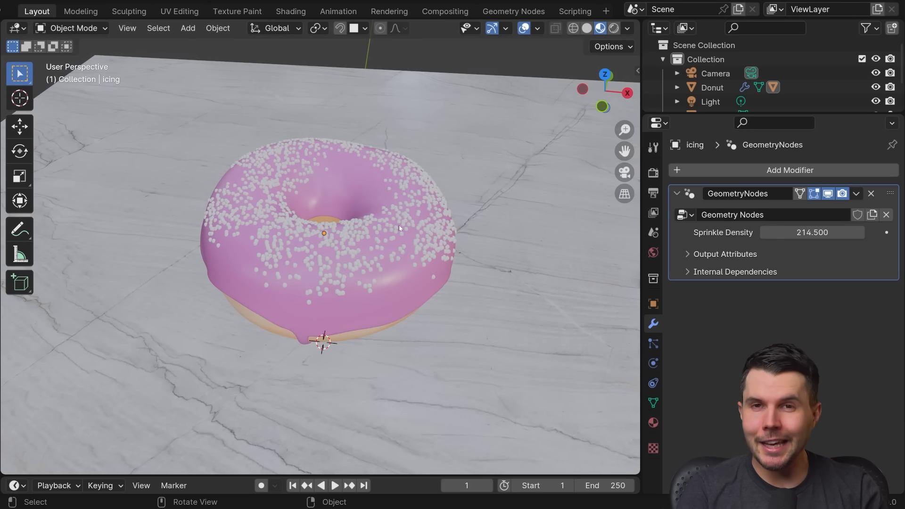
pyautogui.moveTo(399, 225); pyautogui.dragTo(349, 209, button='middle')
pyautogui.scroll(5, 339, 193)
pyautogui.scroll(-3, 348, 170)
pyautogui.scroll(2, 350, 209)
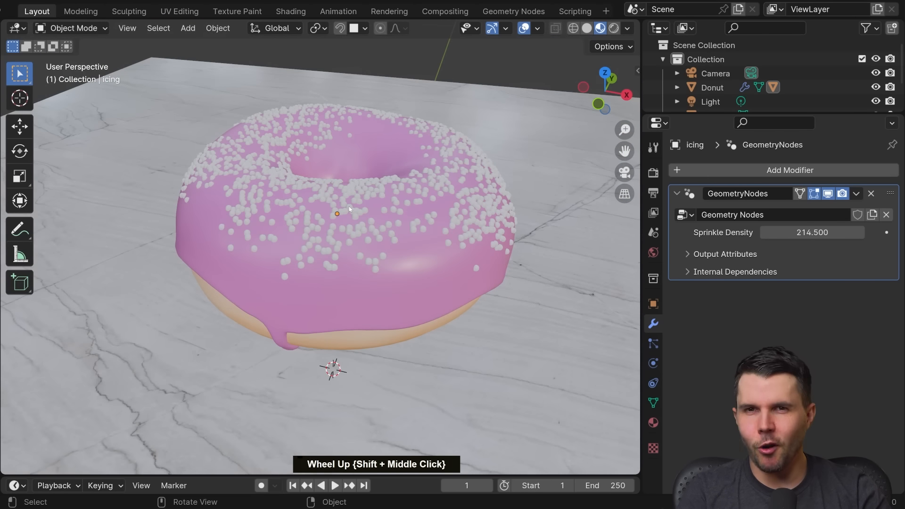